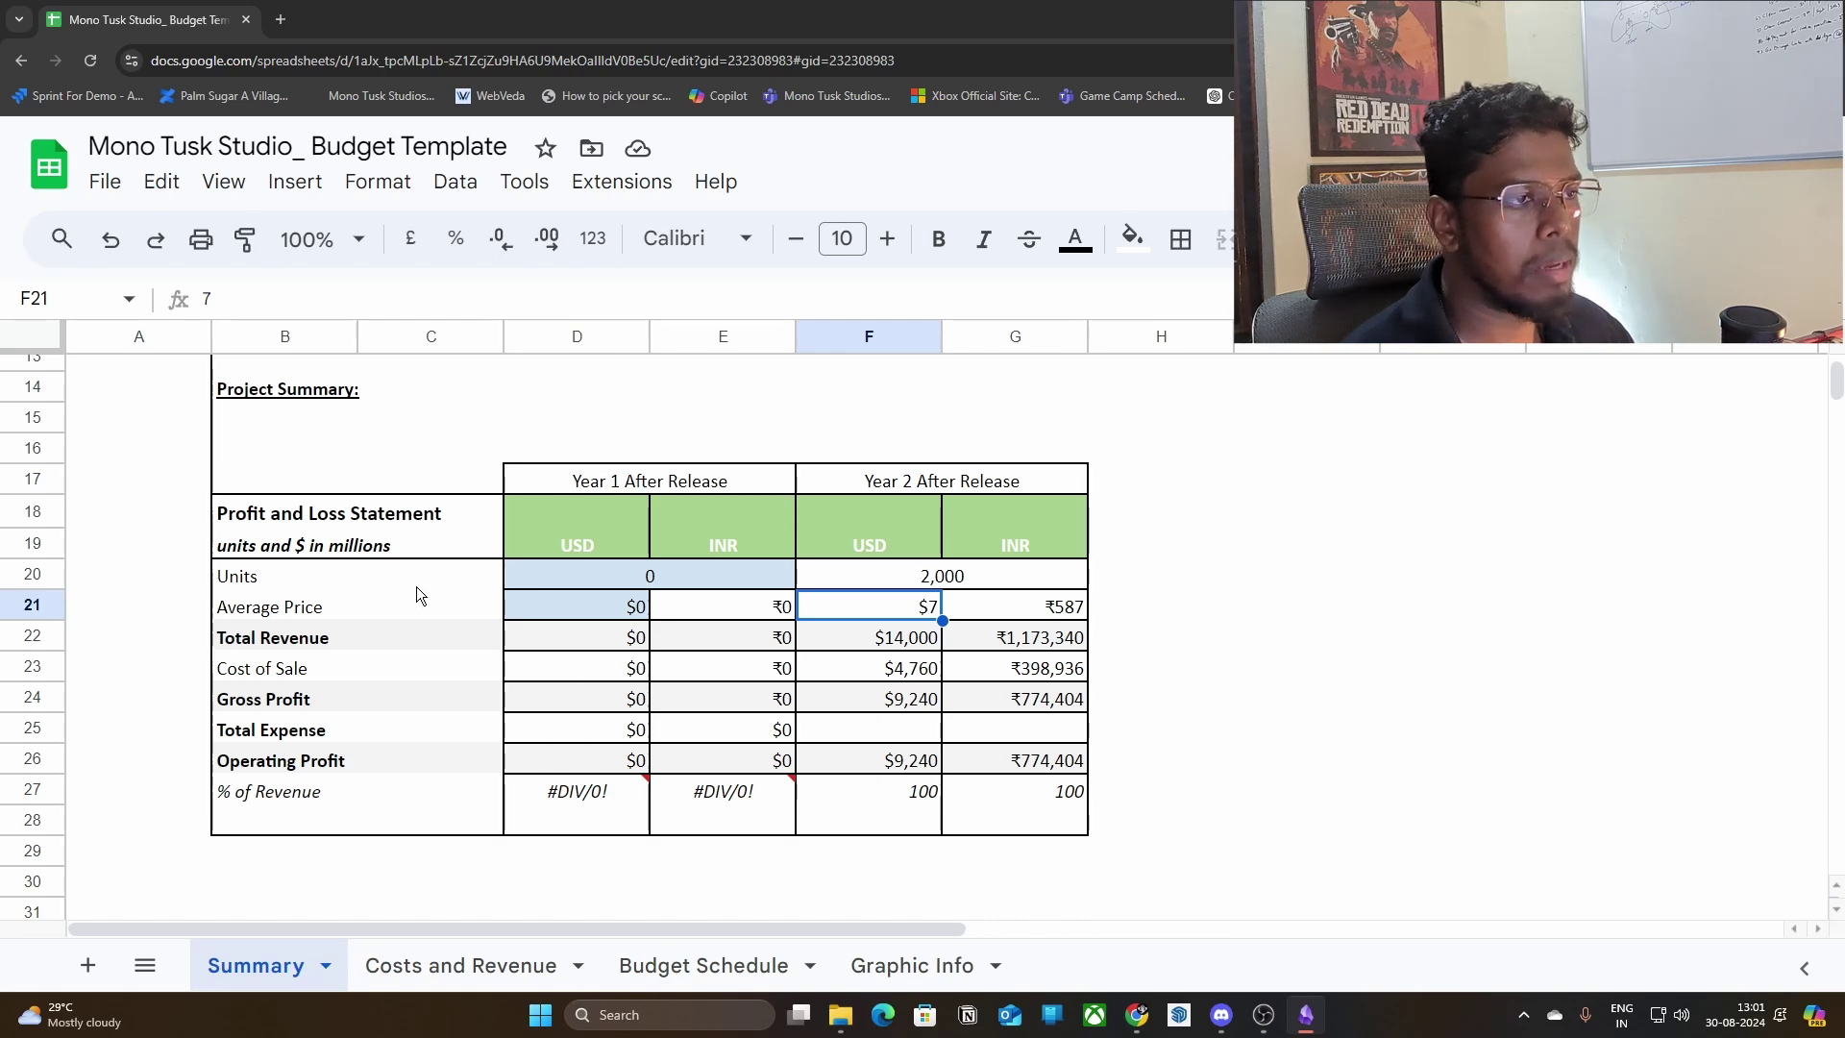
Step: Switch to the Budget Schedule sheet with its salary and outsourcing rows
{"action": "left_click", "coordinate": [701, 972]}
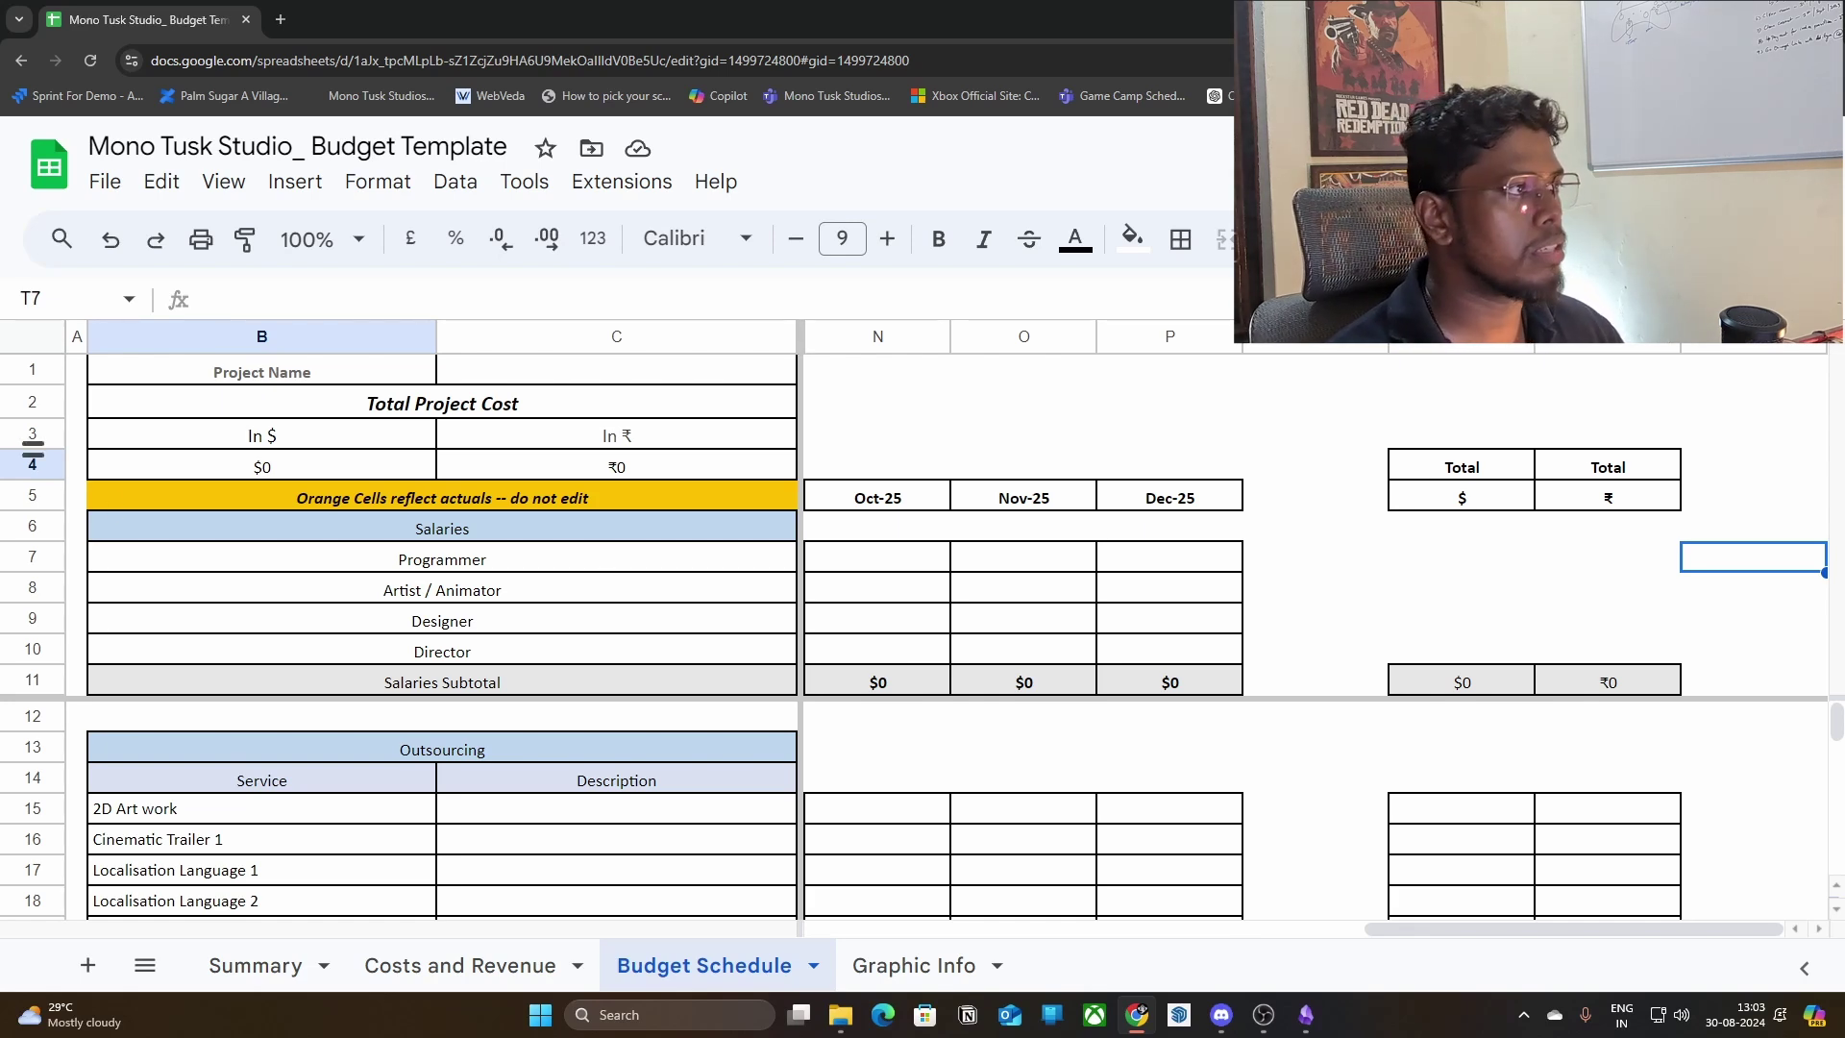
{"action": "scroll", "coordinate": [647, 650], "scroll_direction": "down", "scroll_amount": 1}
{"action": "scroll", "coordinate": [647, 650], "scroll_direction": "up", "scroll_amount": 1}
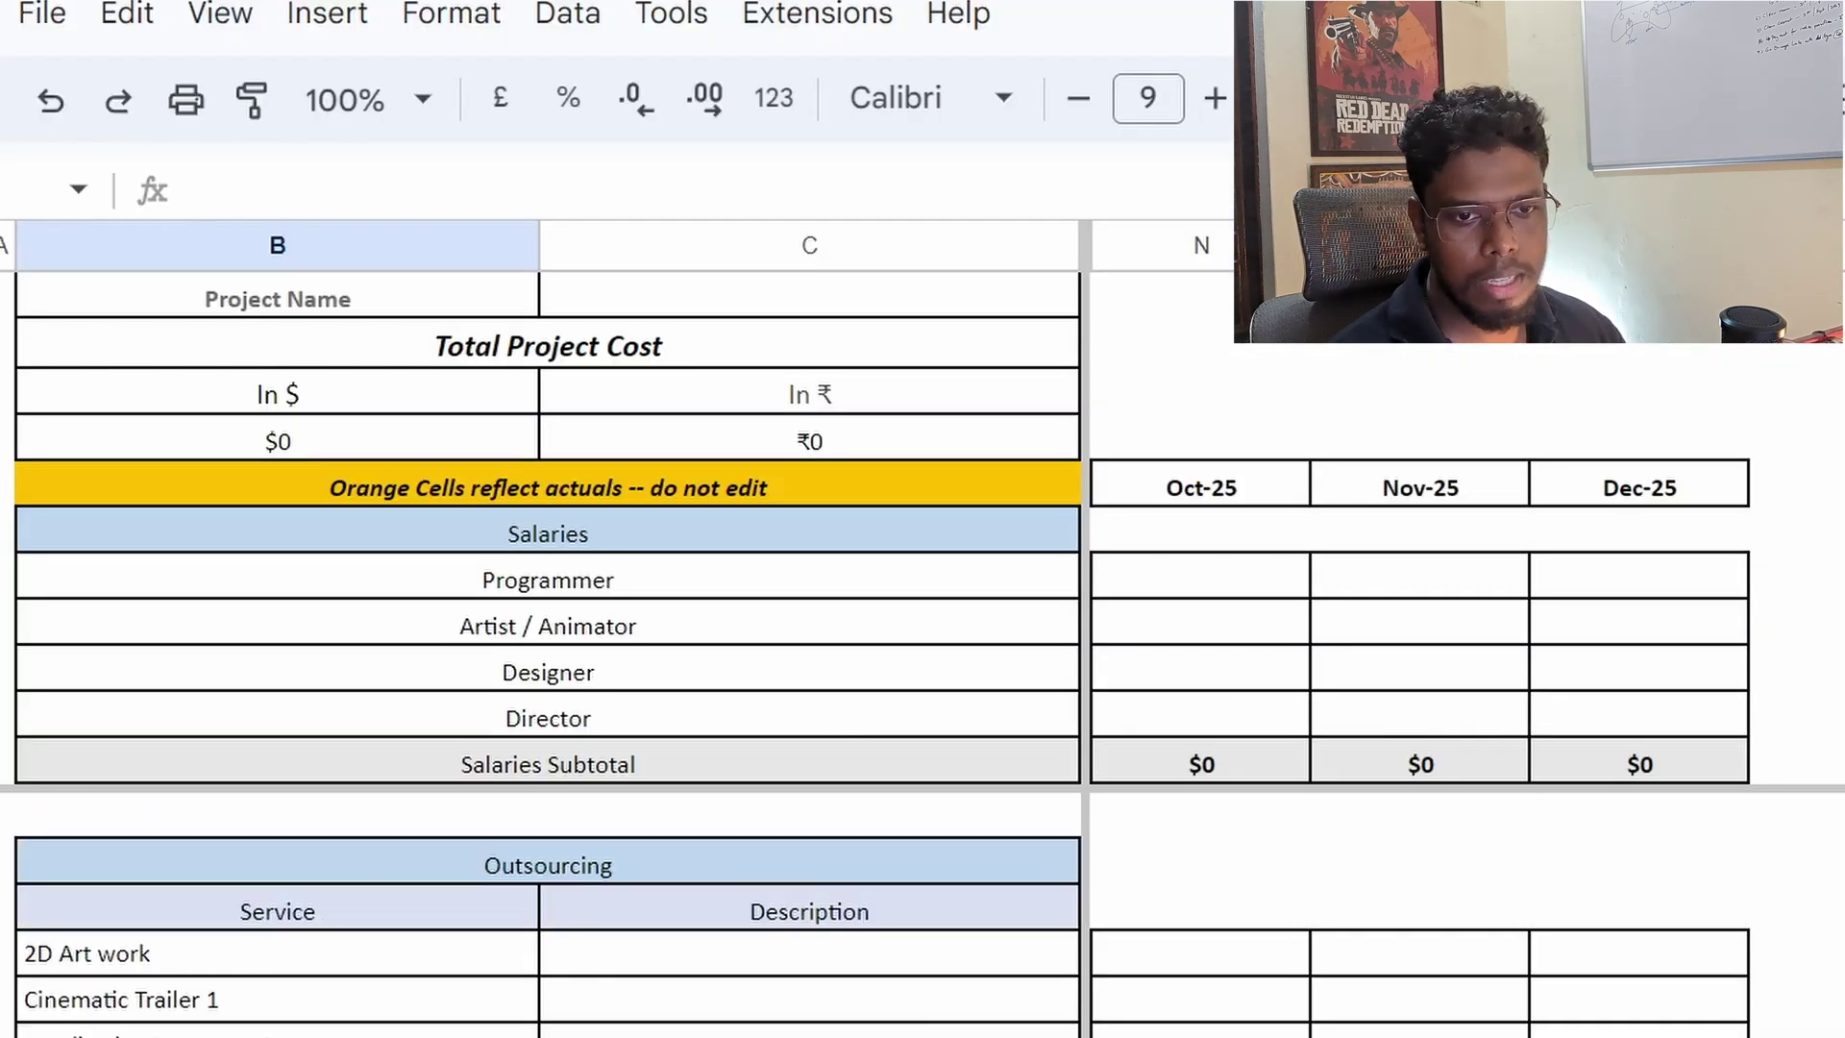
{"action": "scroll", "coordinate": [750, 721], "scroll_direction": "left", "scroll_amount": 9}
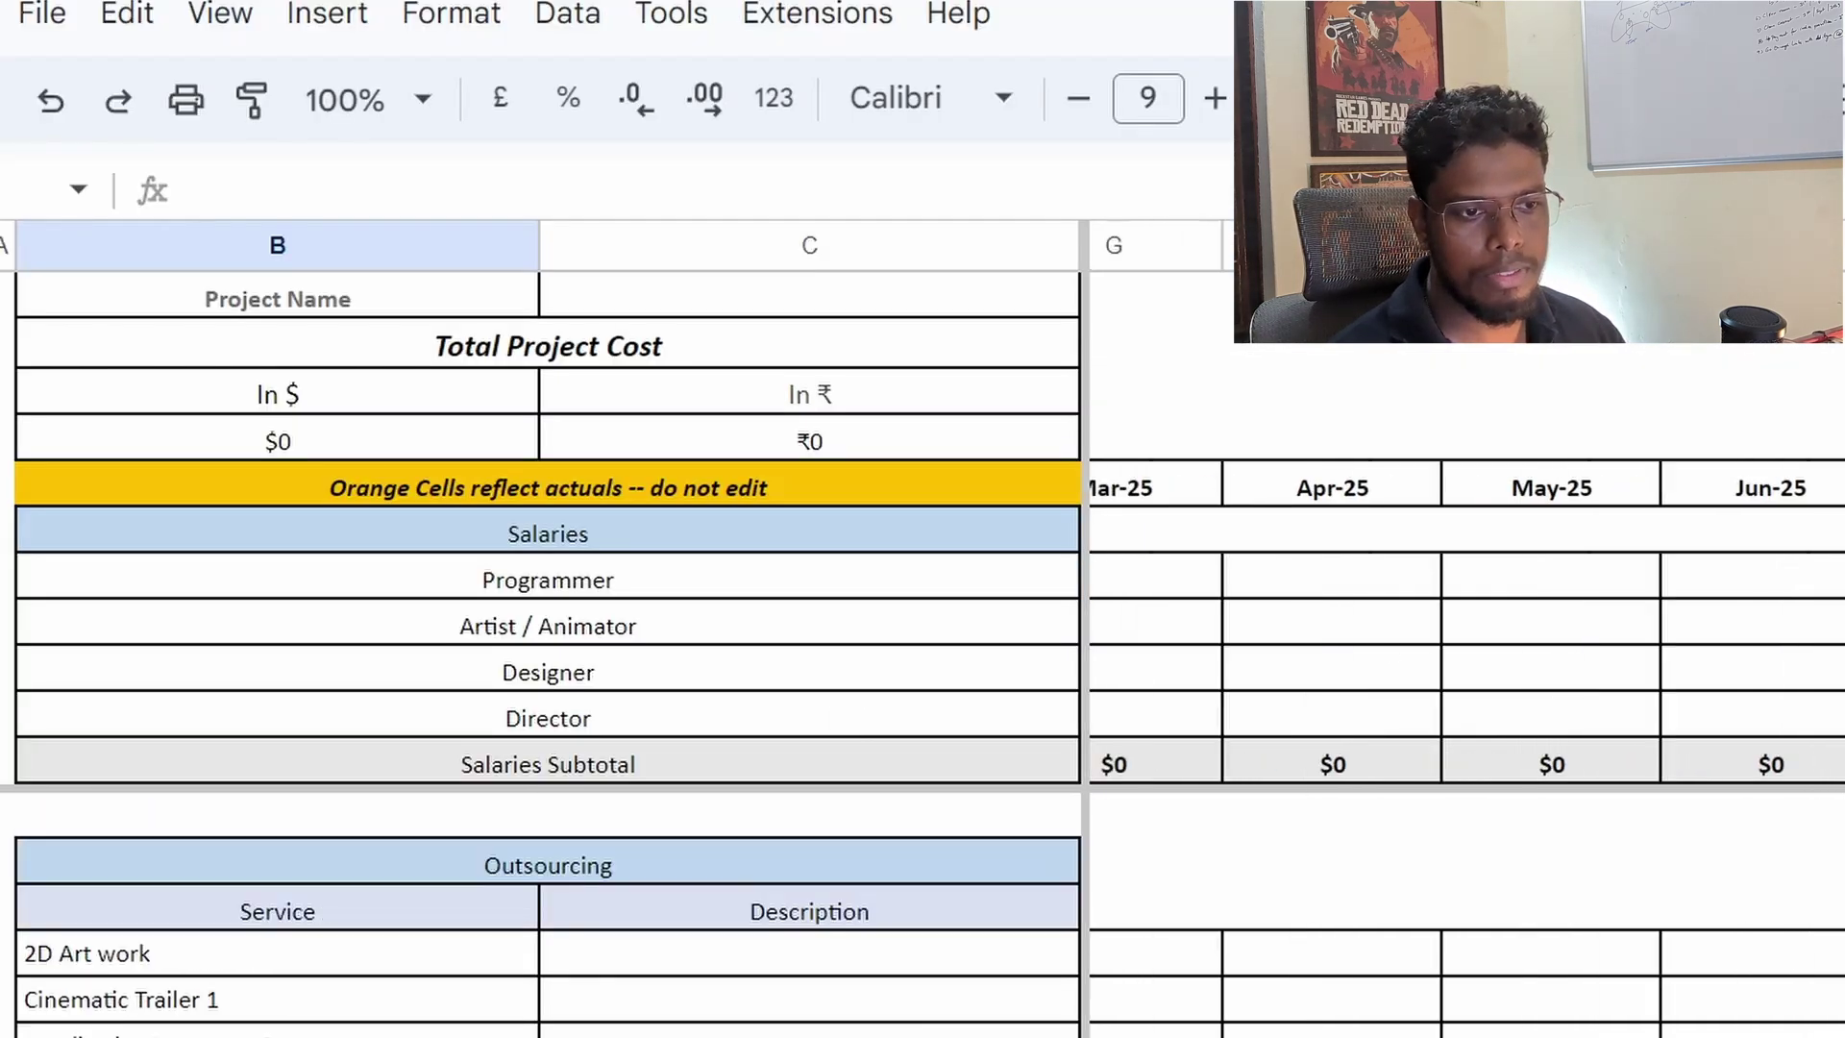
{"action": "left_click", "coordinate": [666, 534]}
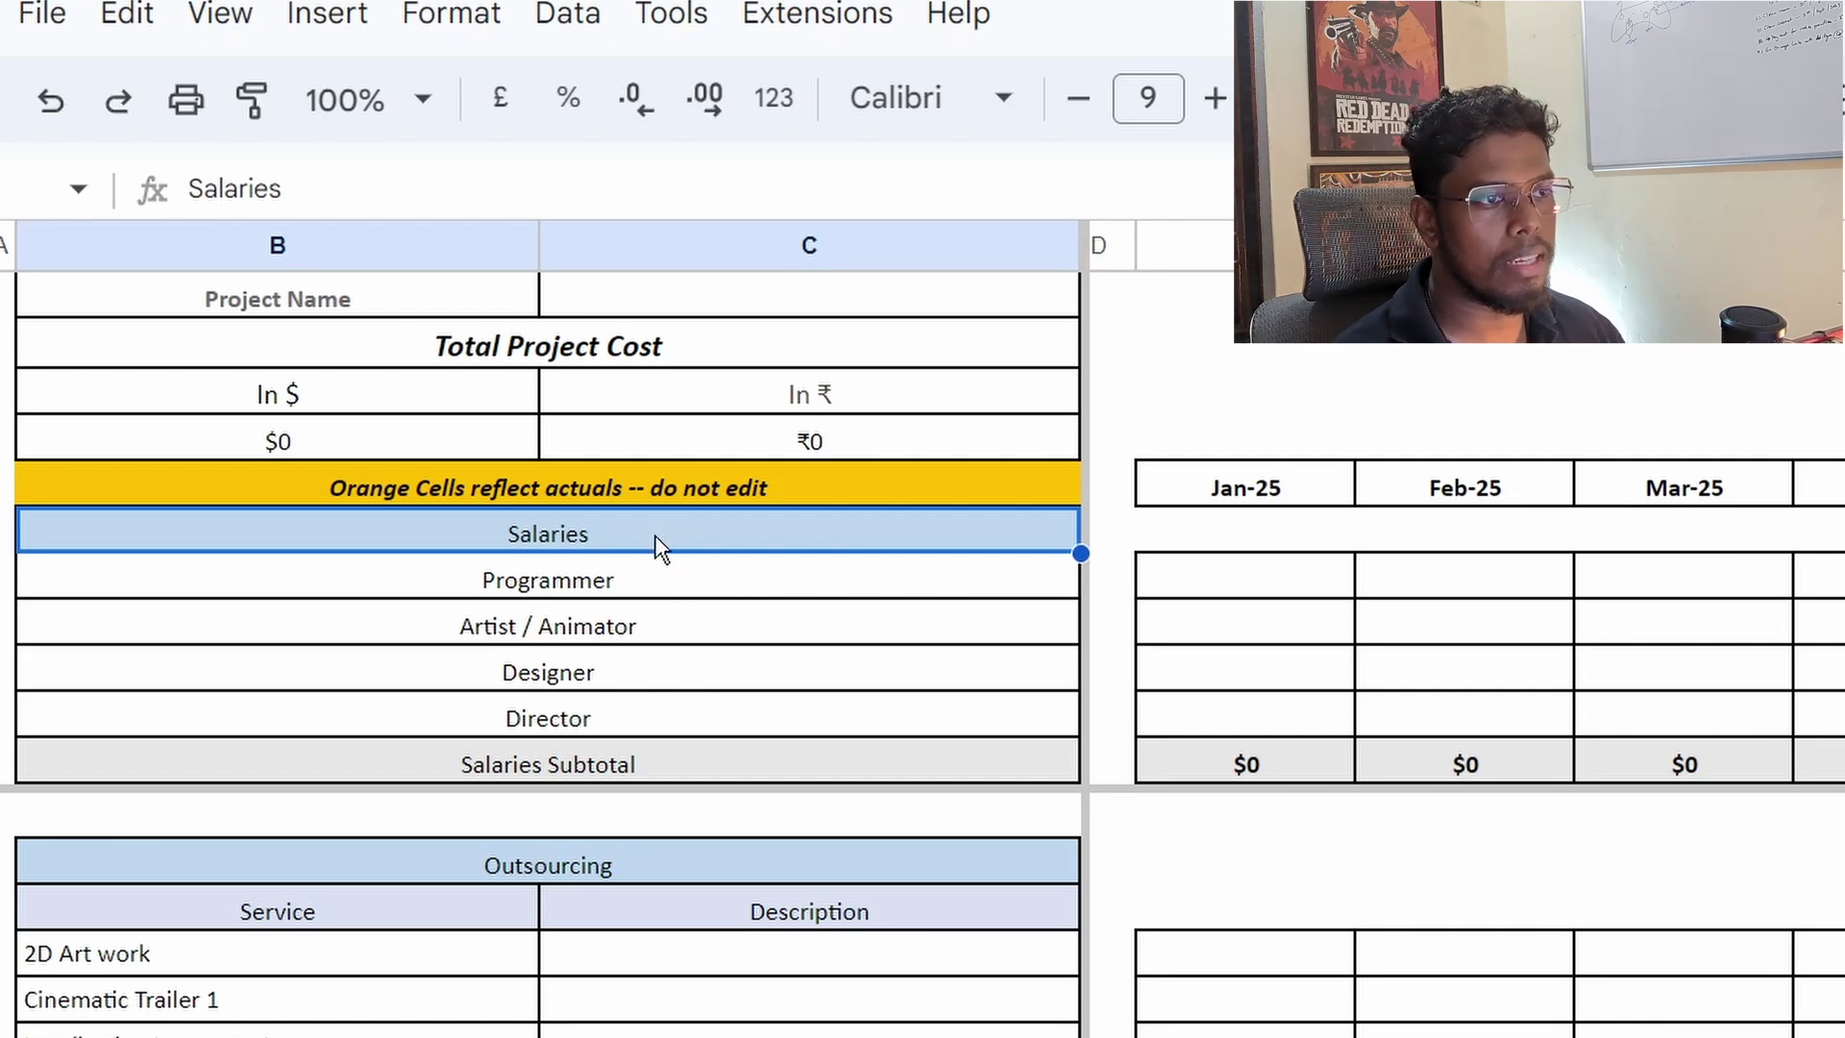
{"action": "left_click", "coordinate": [663, 865]}
{"action": "scroll", "coordinate": [896, 815], "scroll_direction": "down", "scroll_amount": 1}
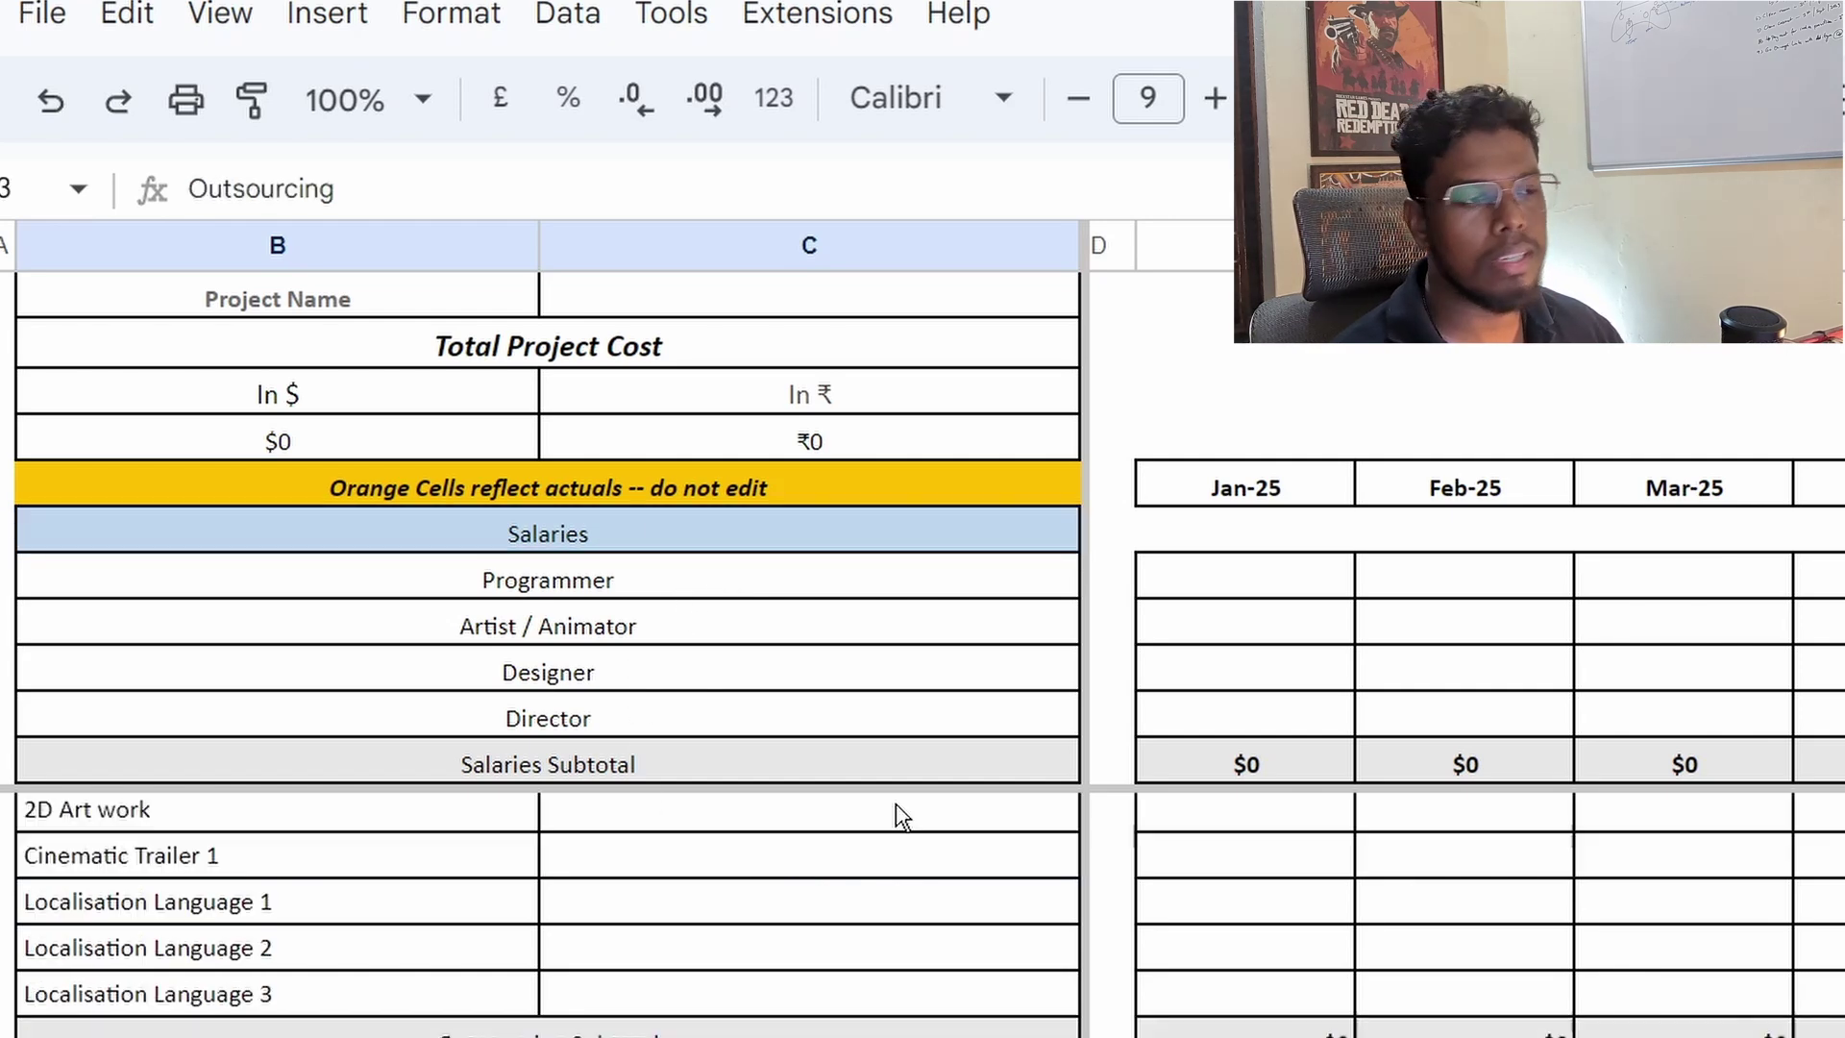
{"action": "scroll", "coordinate": [896, 804], "scroll_direction": "down", "scroll_amount": 2}
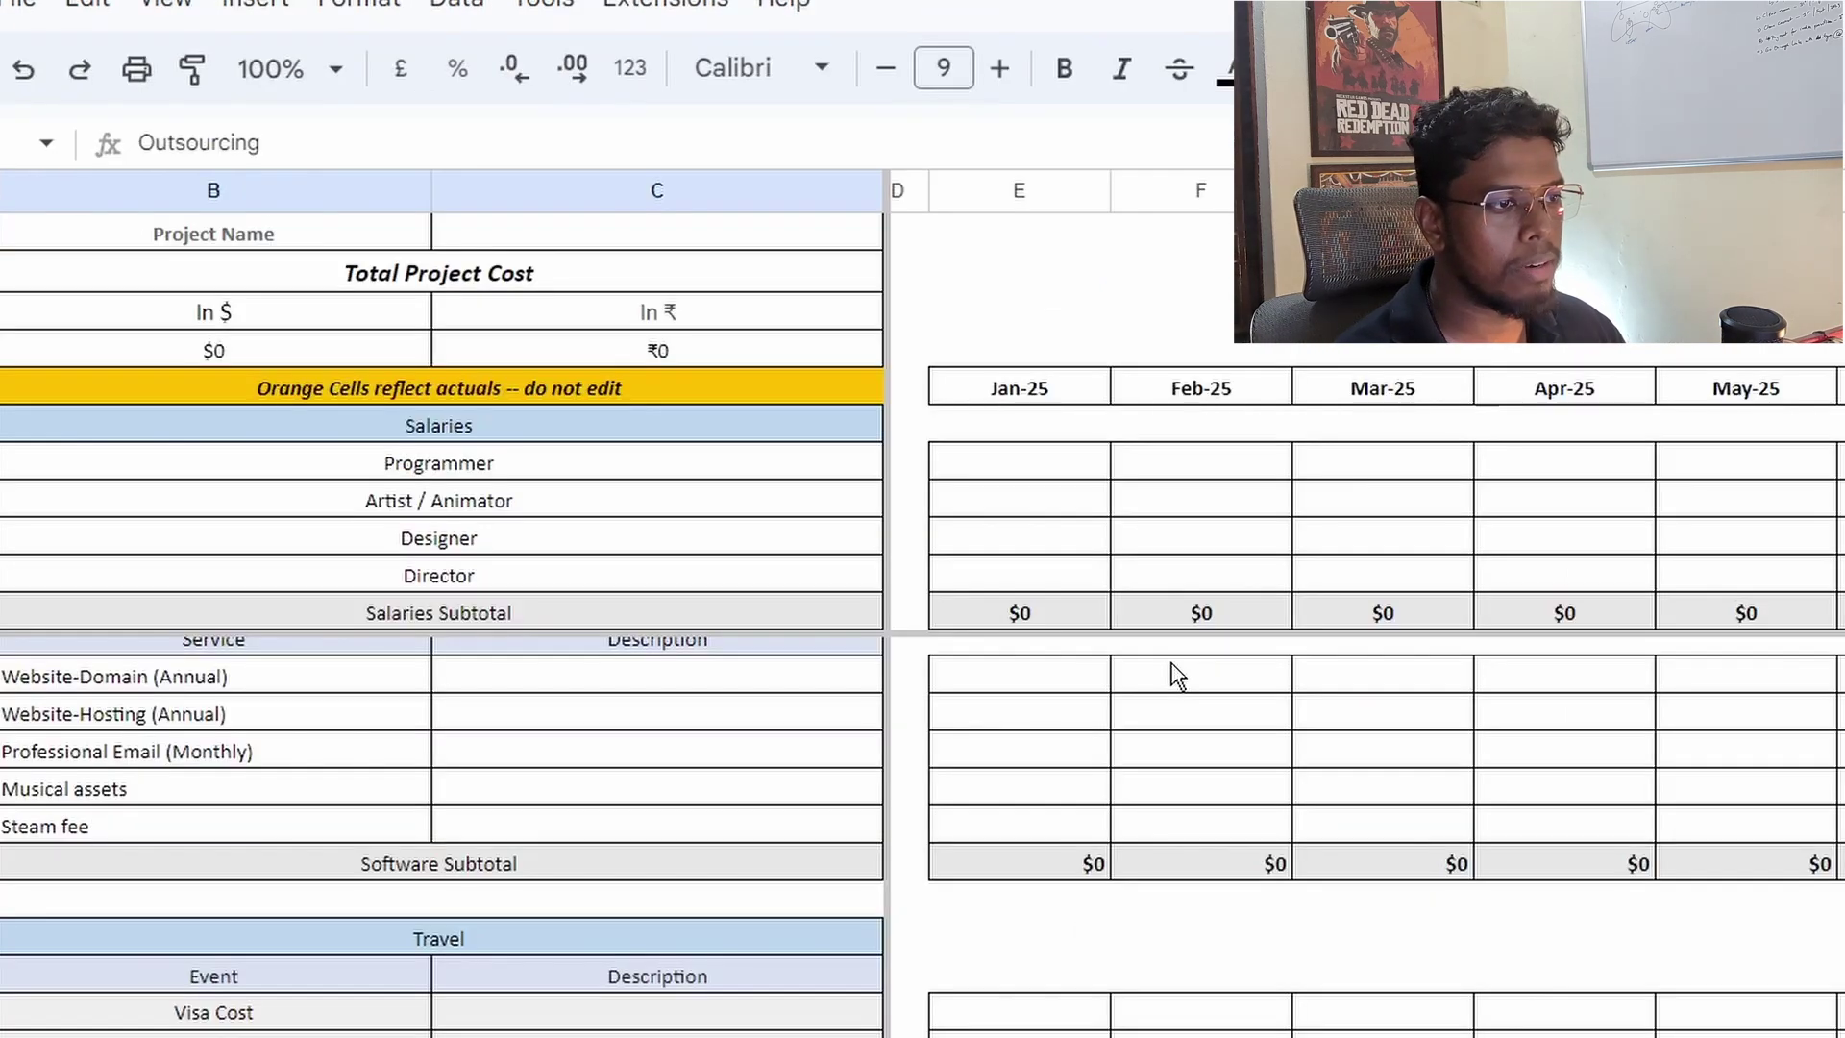
{"action": "scroll", "coordinate": [636, 872], "scroll_direction": "down", "scroll_amount": 1}
{"action": "scroll", "coordinate": [637, 872], "scroll_direction": "up", "scroll_amount": 1}
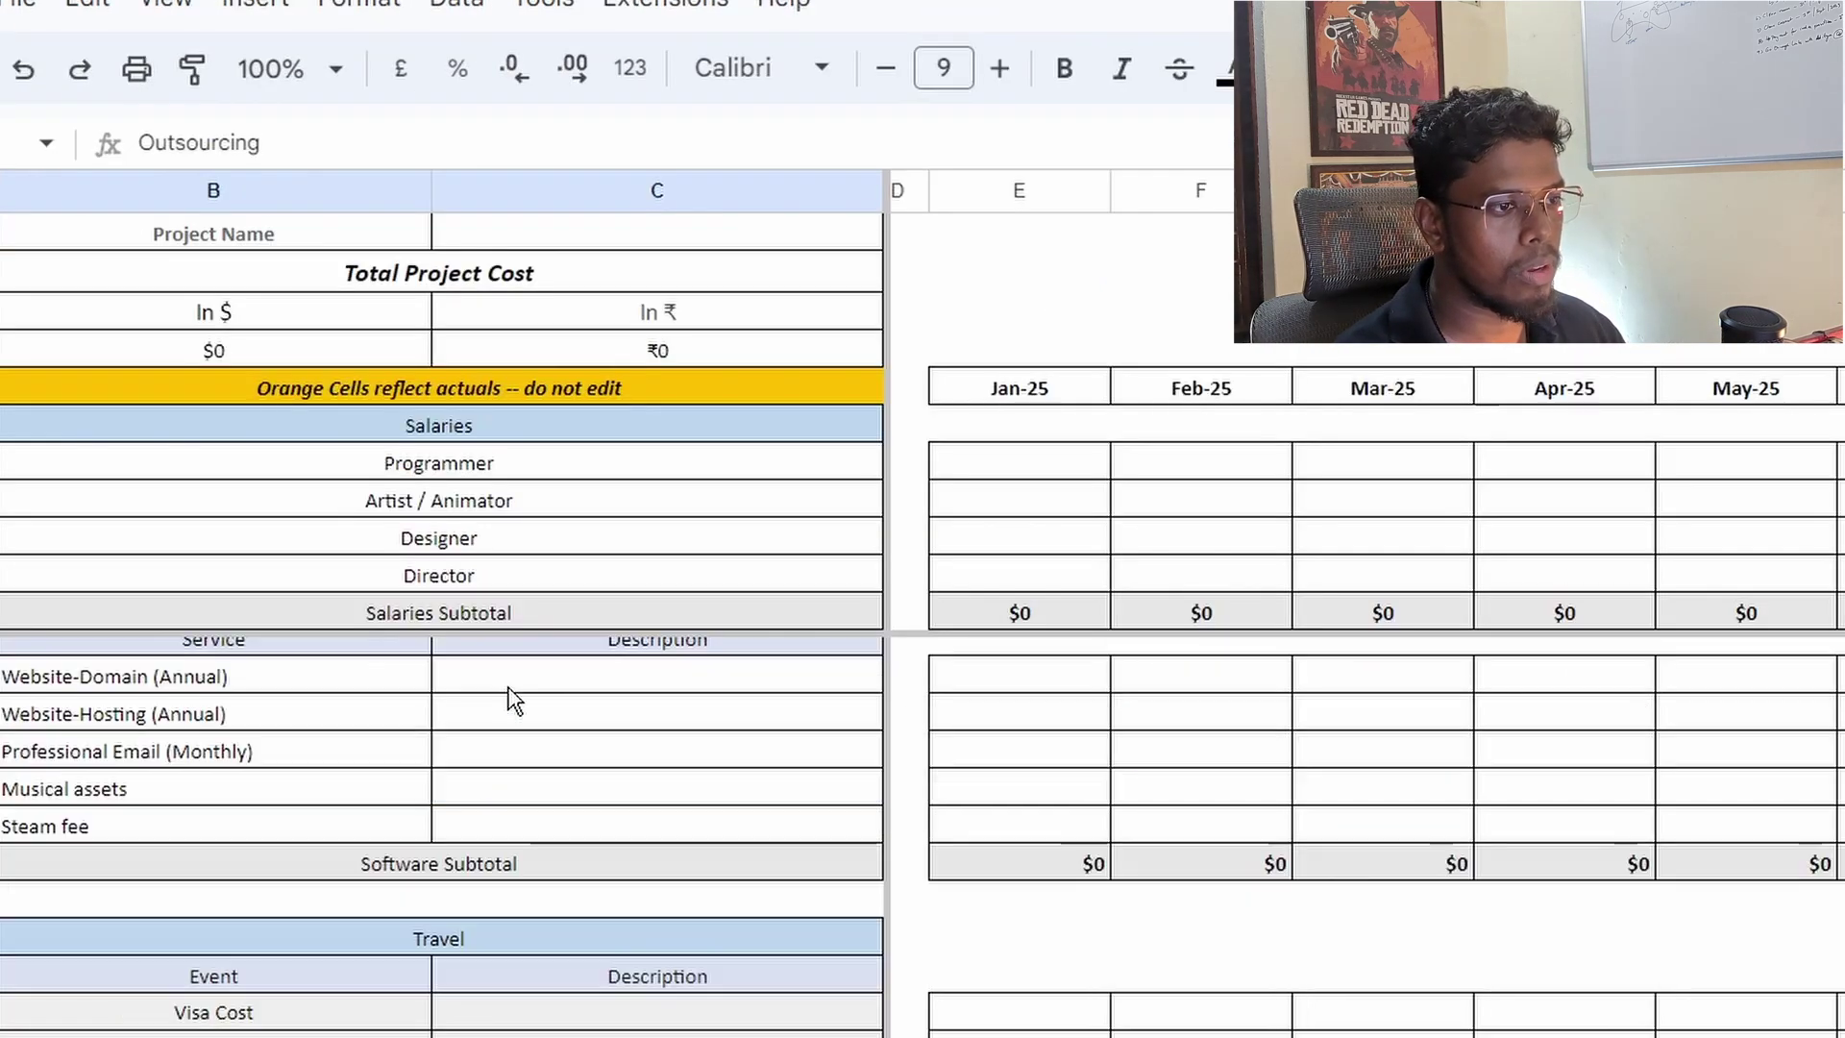
{"action": "scroll", "coordinate": [512, 700], "scroll_direction": "up", "scroll_amount": 2}
{"action": "scroll", "coordinate": [523, 720], "scroll_direction": "down", "scroll_amount": 1}
{"action": "scroll", "coordinate": [538, 711], "scroll_direction": "up", "scroll_amount": 2}
{"action": "scroll", "coordinate": [539, 711], "scroll_direction": "down", "scroll_amount": 2}
{"action": "scroll", "coordinate": [448, 752], "scroll_direction": "up", "scroll_amount": 3}
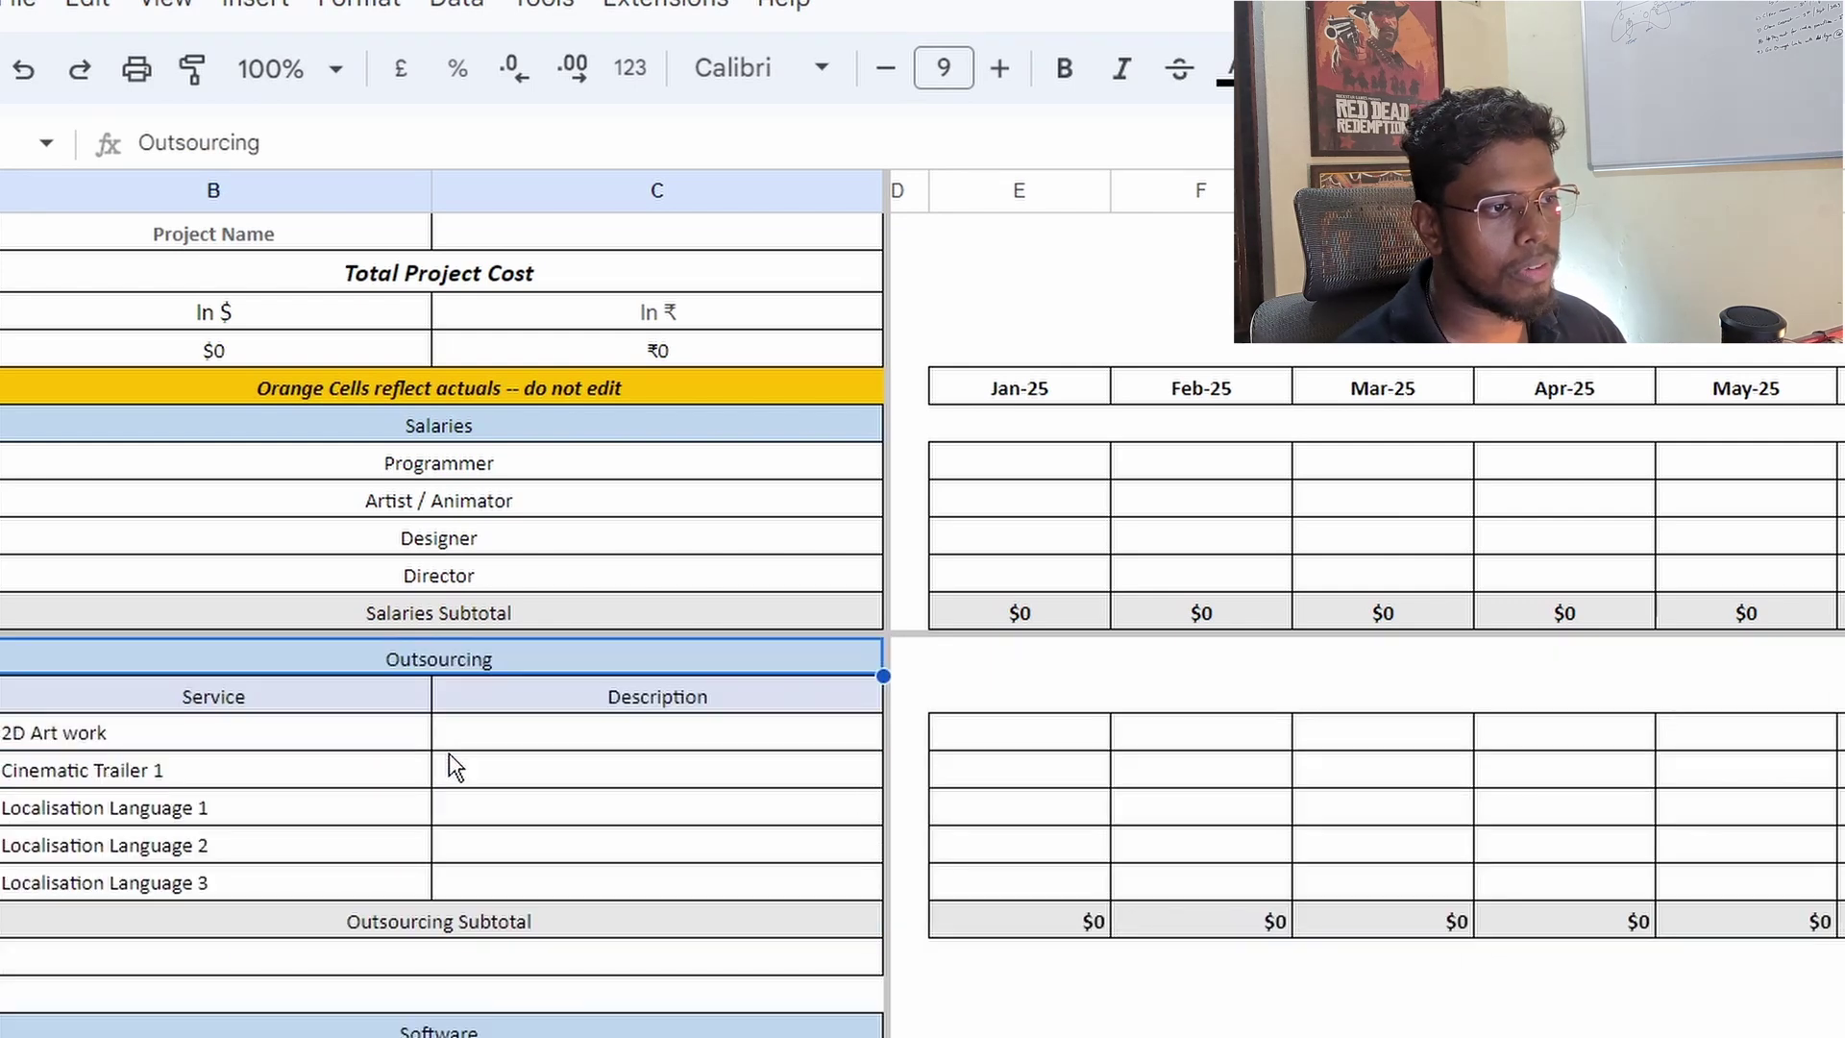
{"action": "scroll", "coordinate": [447, 753], "scroll_direction": "down", "scroll_amount": 6}
{"action": "scroll", "coordinate": [448, 791], "scroll_direction": "down", "scroll_amount": 3}
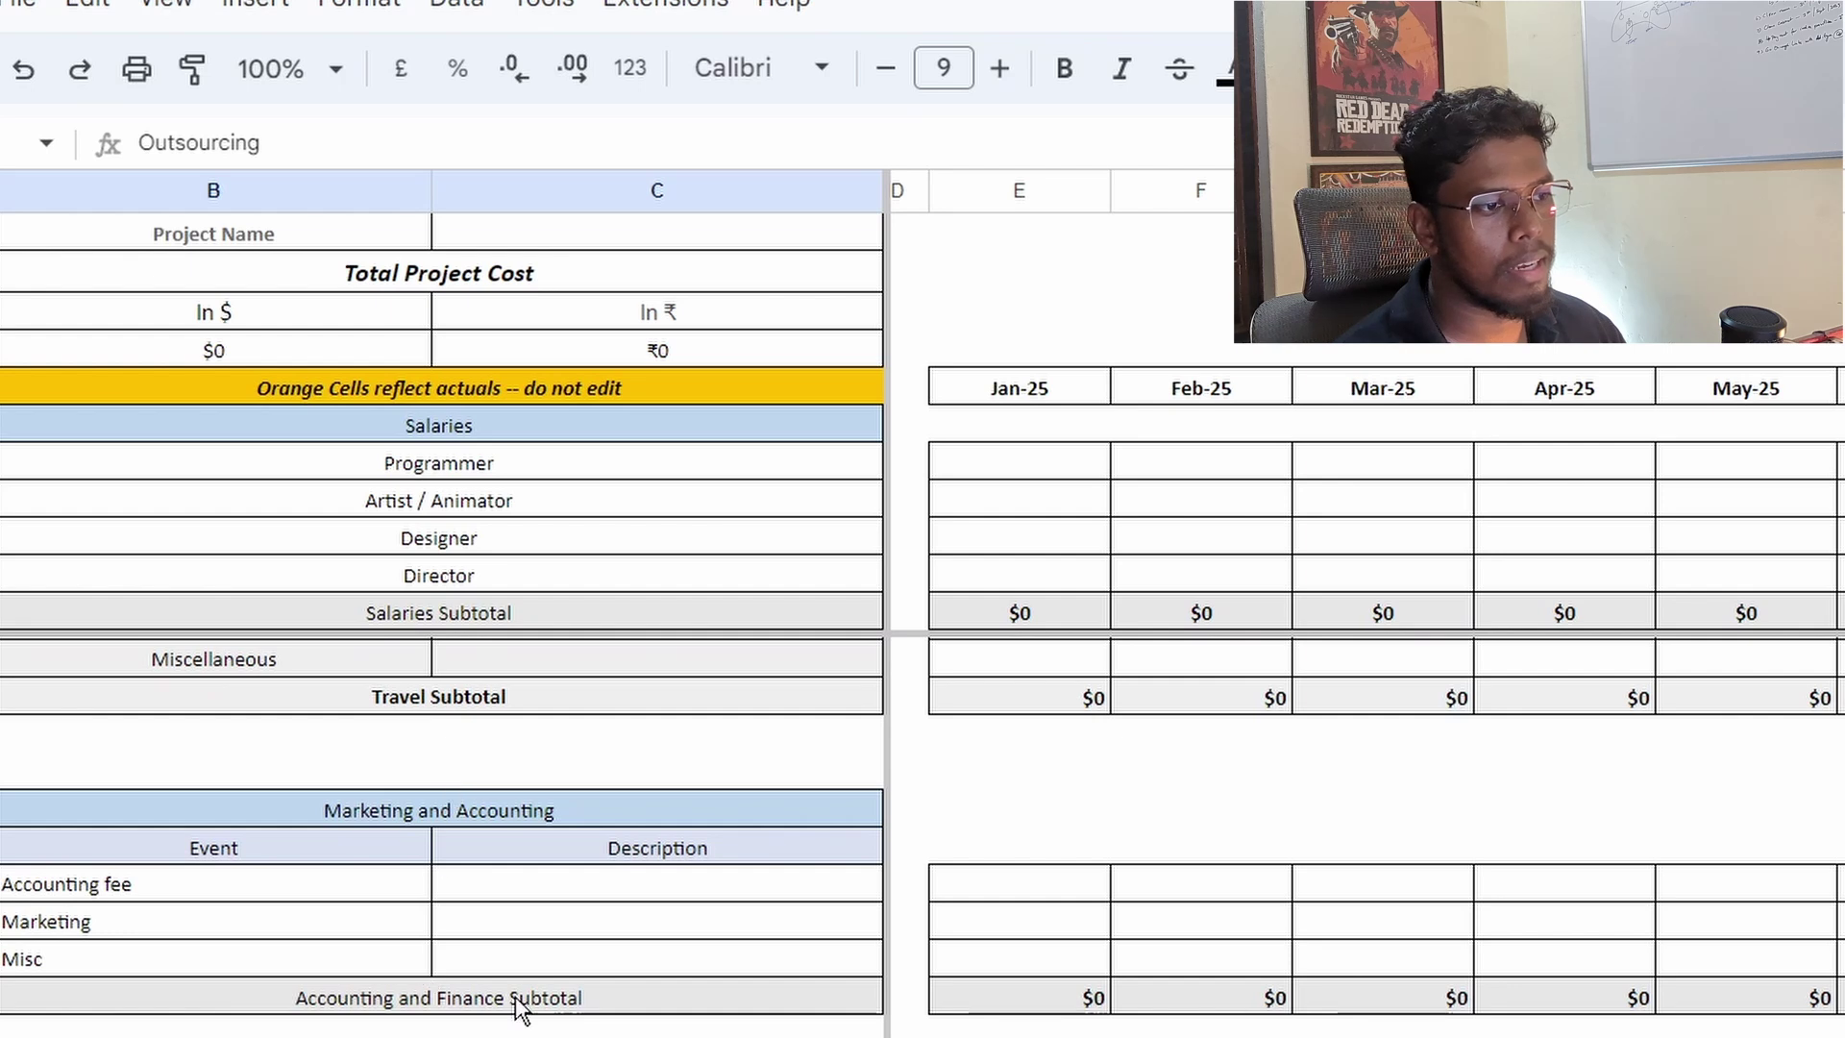
{"action": "scroll", "coordinate": [516, 1021], "scroll_direction": "down", "scroll_amount": 2}
Step: Replace the Accounting and Finance Subtotal label with 'Marketing and Accounting'
{"action": "scroll", "coordinate": [519, 1019], "scroll_direction": "up", "scroll_amount": 2}
{"action": "left_click", "coordinate": [536, 1000]}
{"action": "key", "text": "Delete"}
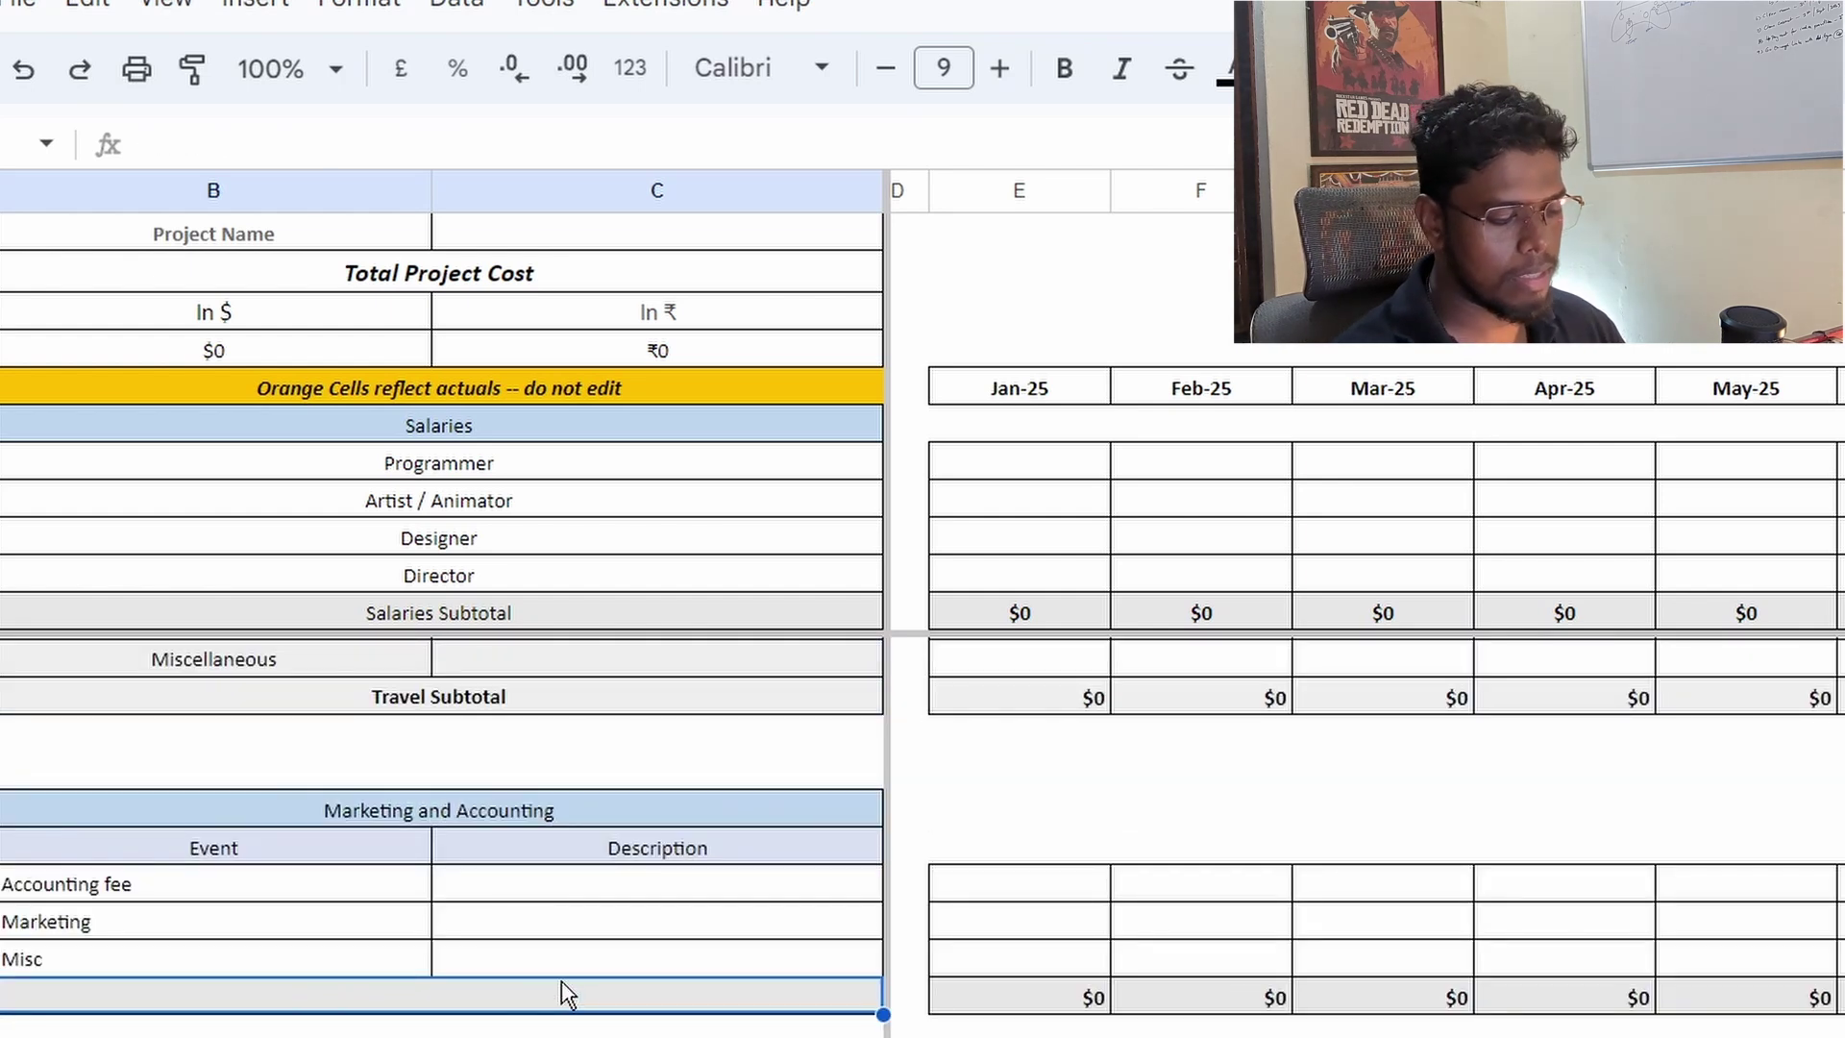
{"action": "type", "text": "Marketing and Accounting"}
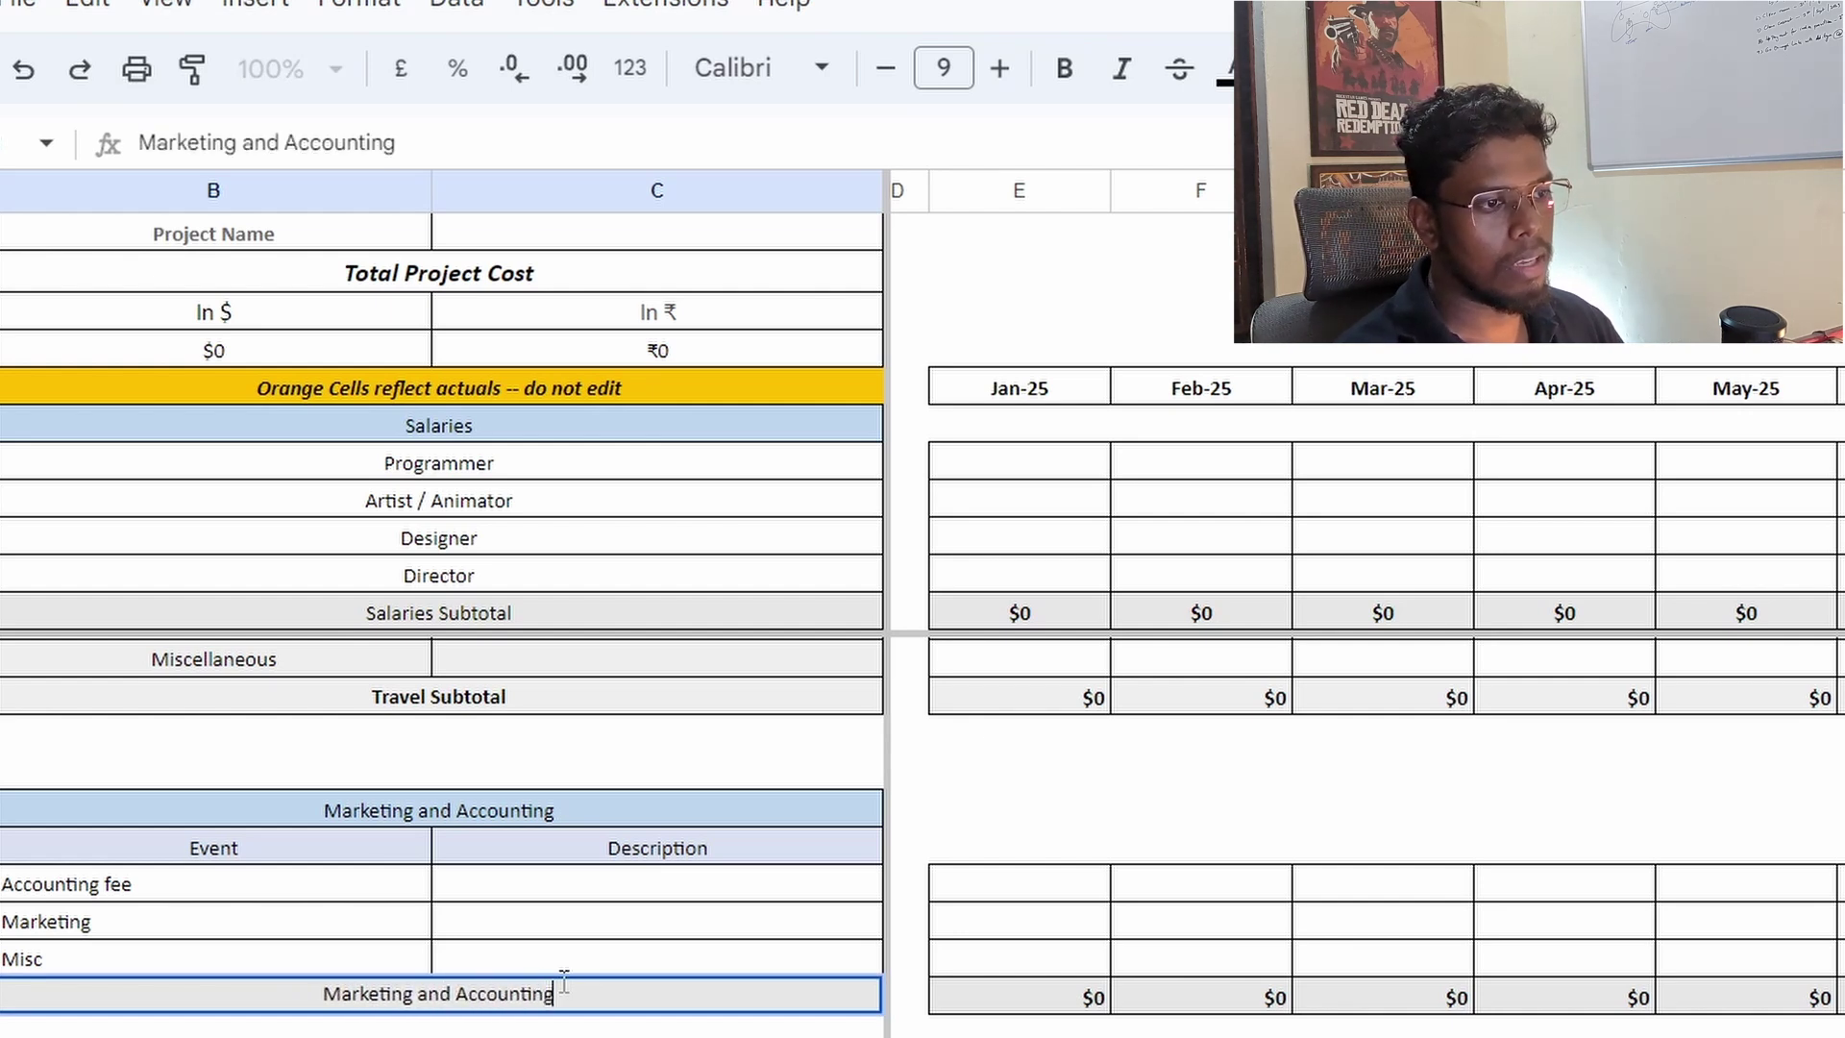
{"action": "left_click", "coordinate": [522, 808]}
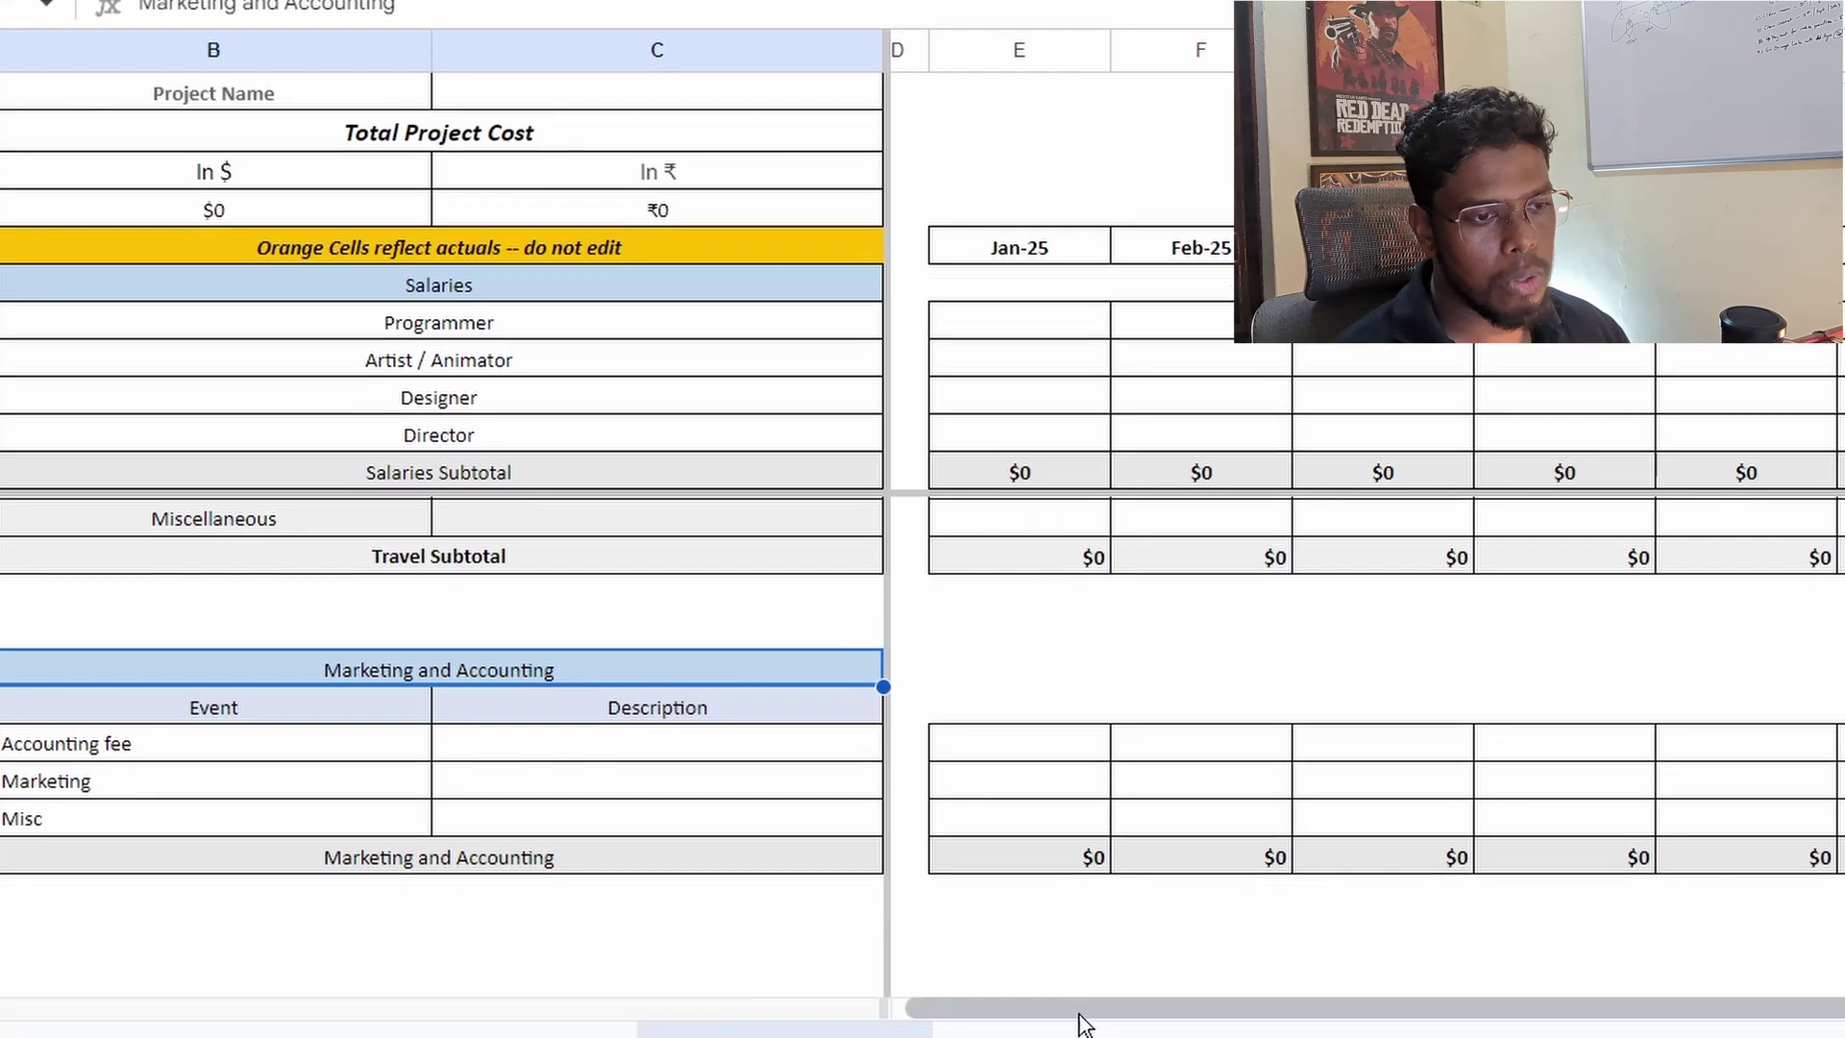
{"action": "left_click", "coordinate": [1036, 996]}
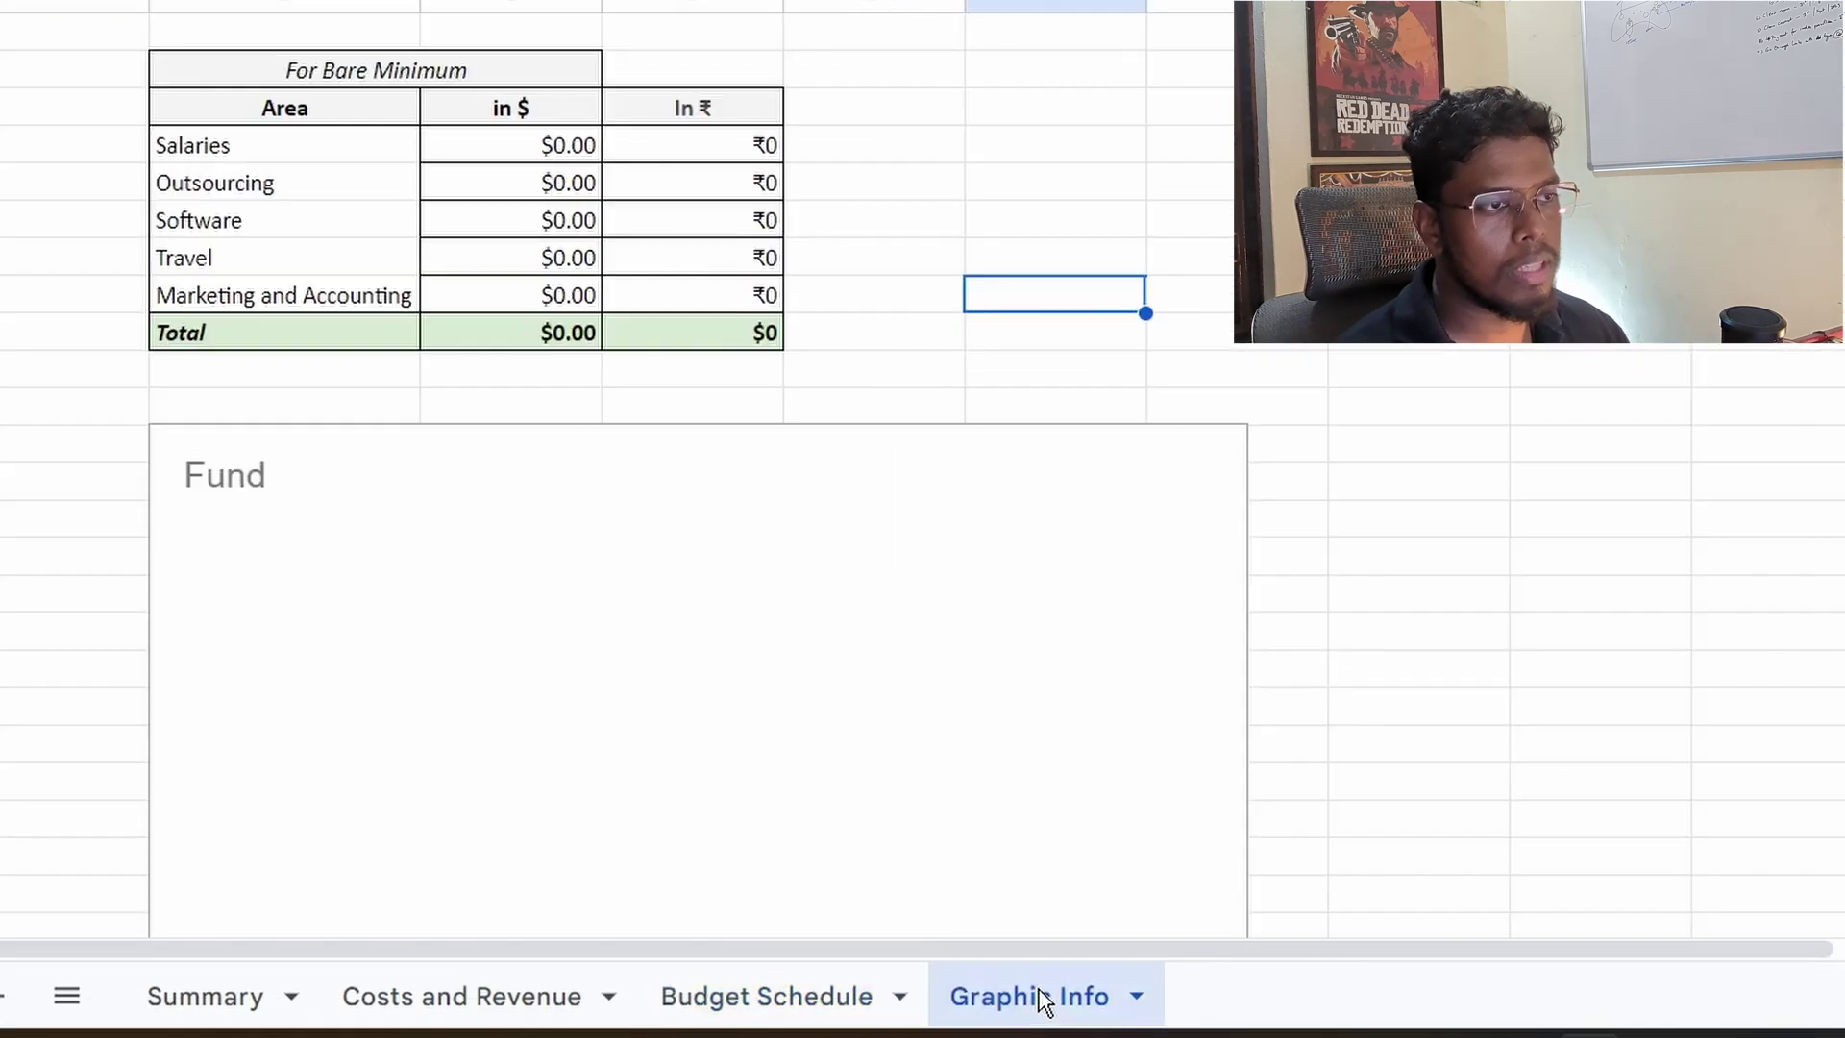
{"action": "left_click", "coordinate": [394, 509]}
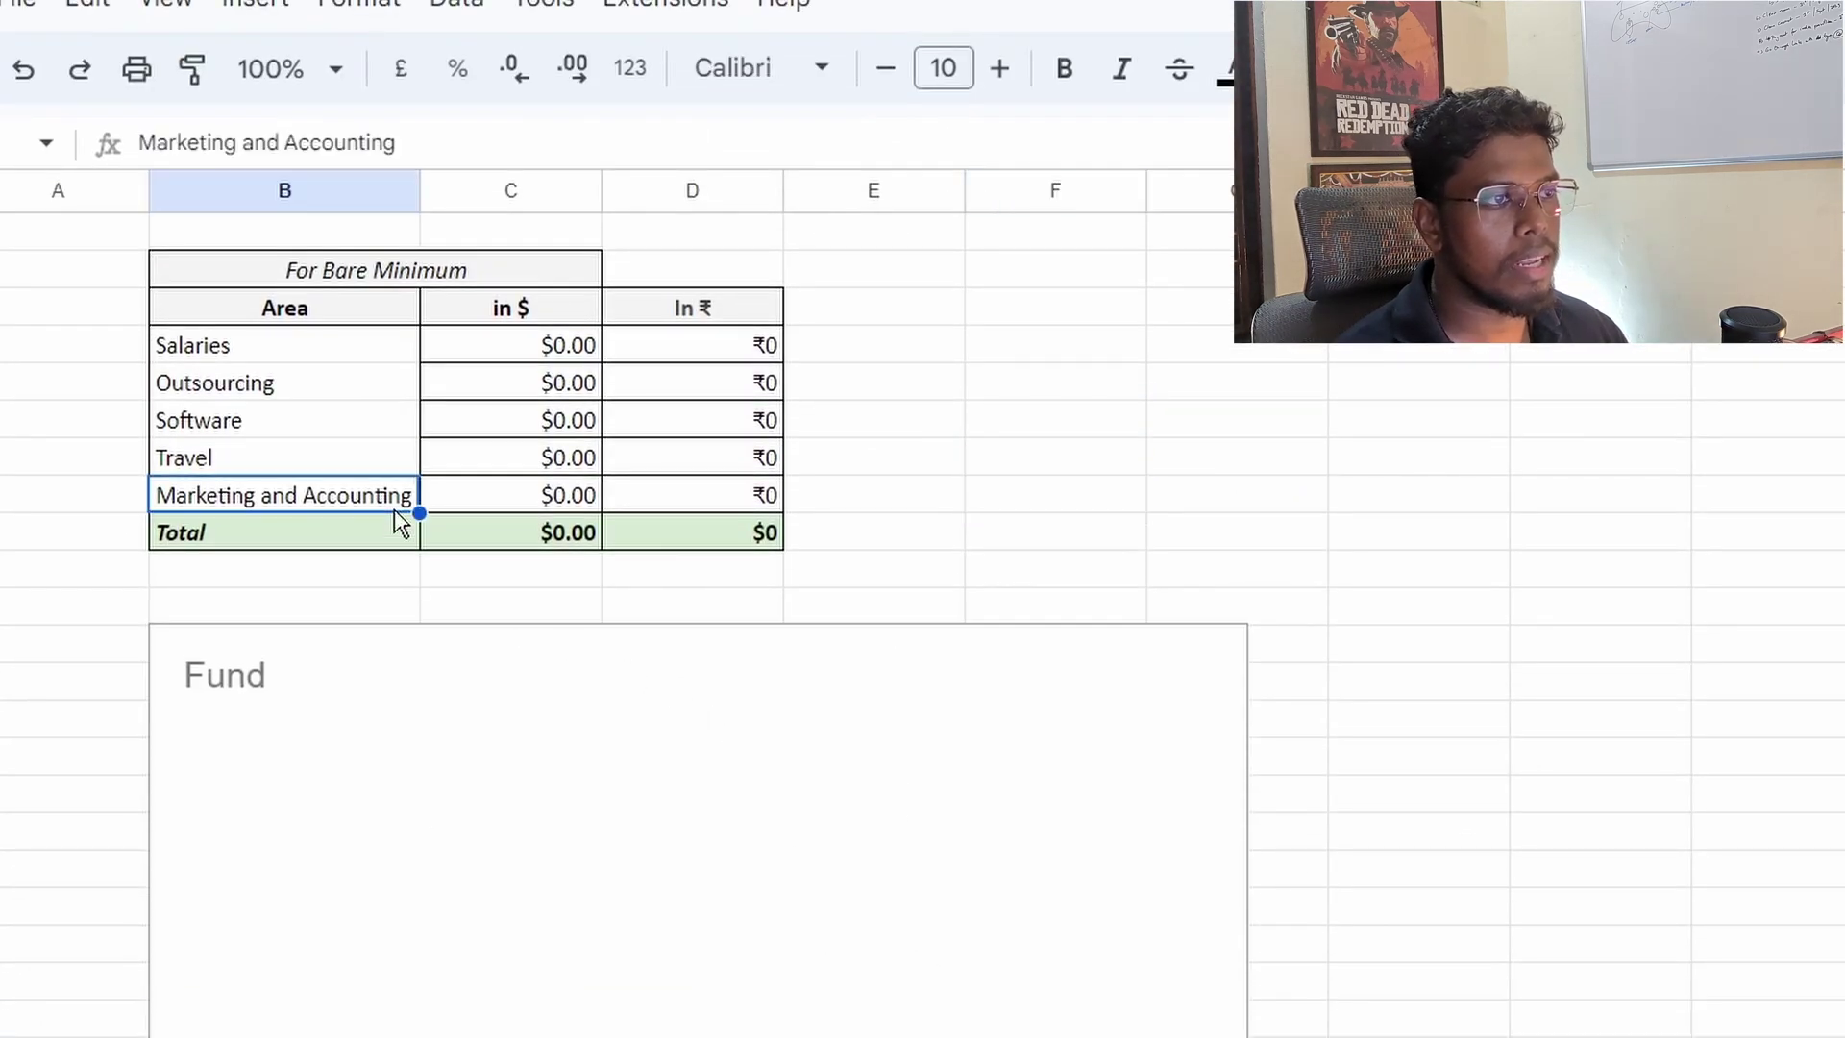
{"action": "left_click", "coordinate": [352, 361]}
{"action": "left_click", "coordinate": [348, 398]}
{"action": "left_click", "coordinate": [329, 420]}
{"action": "left_click", "coordinate": [323, 458]}
{"action": "left_click", "coordinate": [327, 498]}
{"action": "scroll", "coordinate": [689, 355], "scroll_direction": "down", "scroll_amount": 3}
{"action": "scroll", "coordinate": [701, 576], "scroll_direction": "up", "scroll_amount": 3}
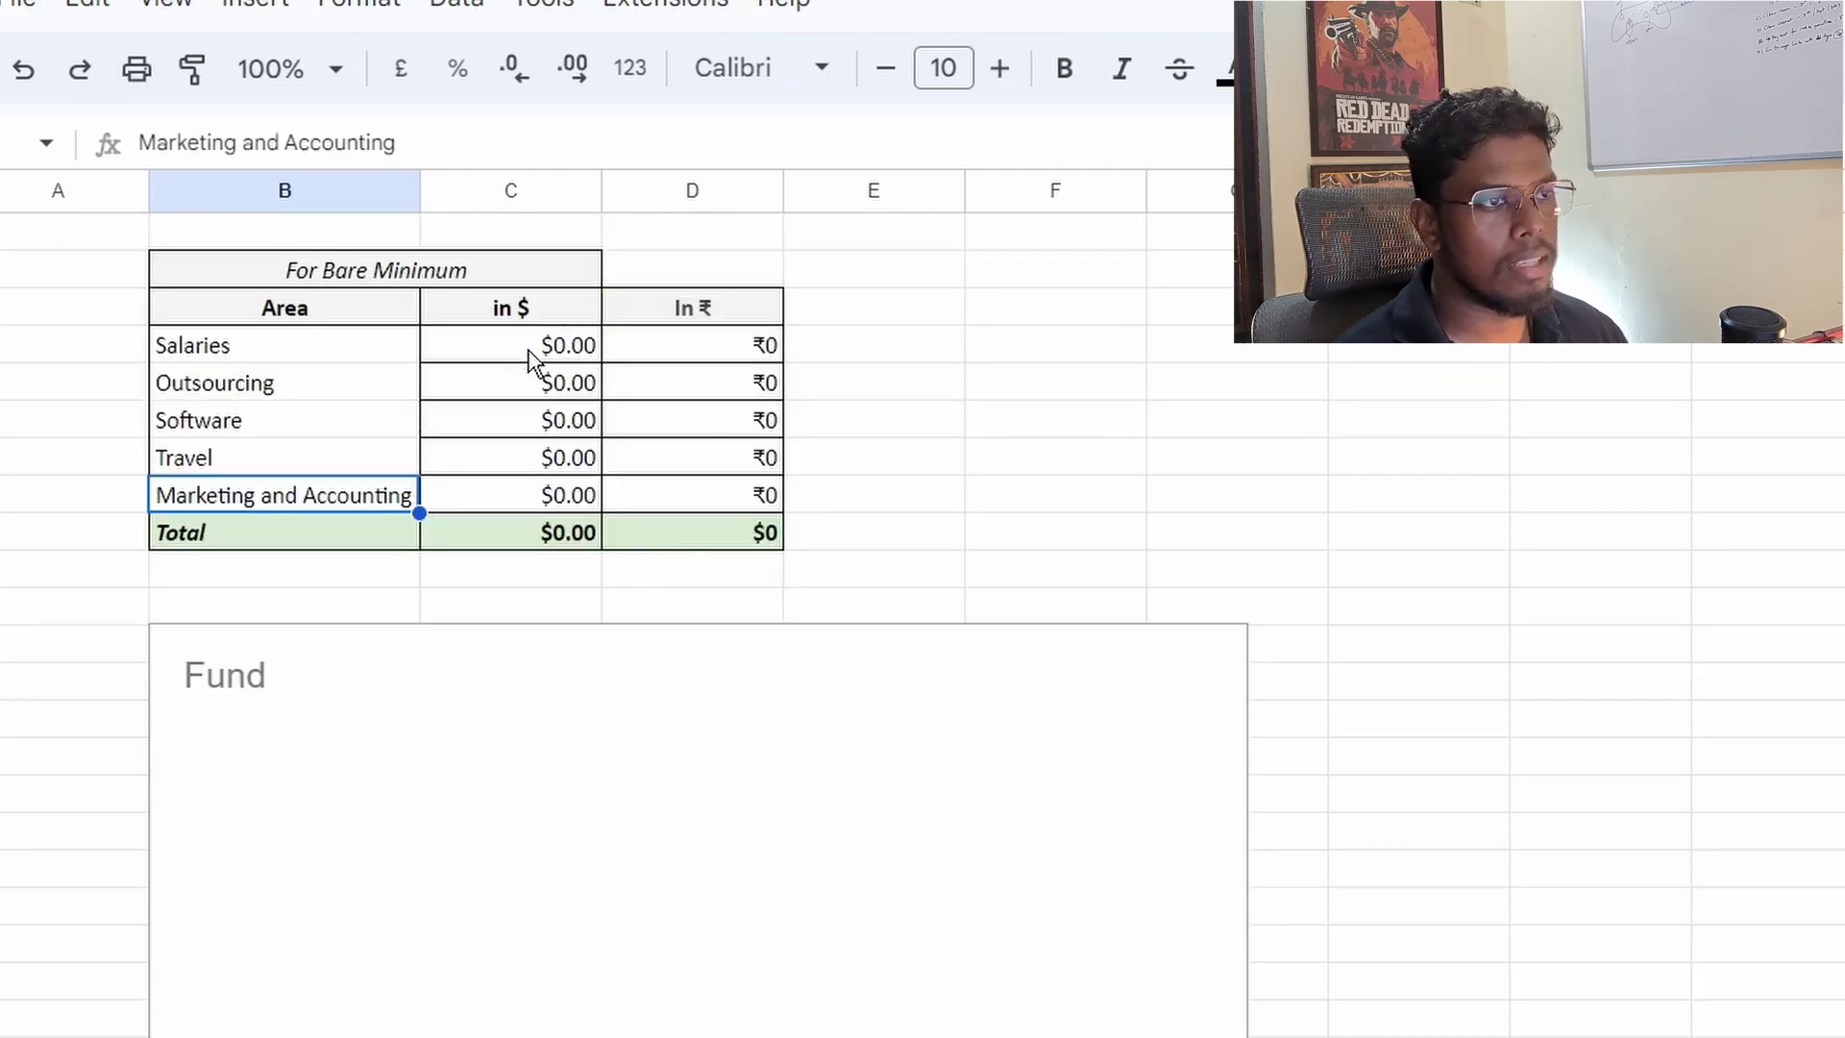
{"action": "key", "text": "ctrl+shift+Page_Down"}
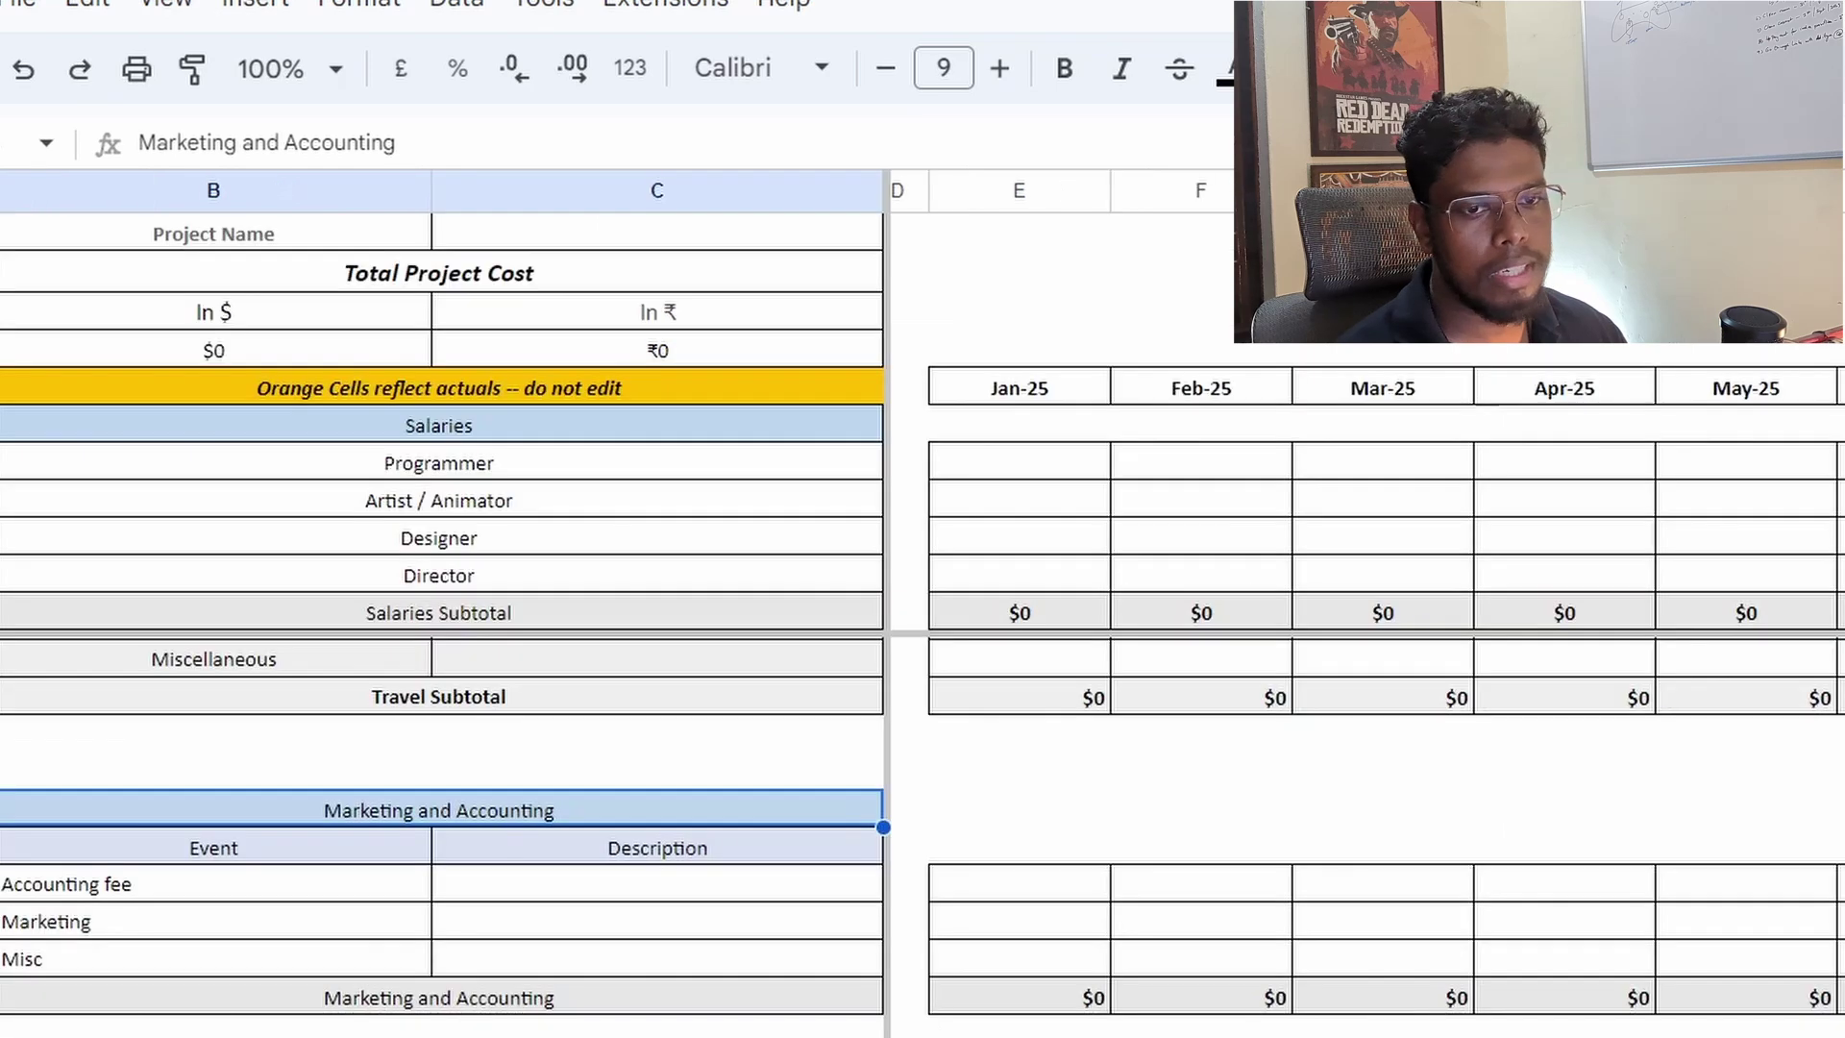
{"action": "key", "text": "ctrl+shift+Page_Up"}
{"action": "key", "text": "ctrl+shift+Page_Up"}
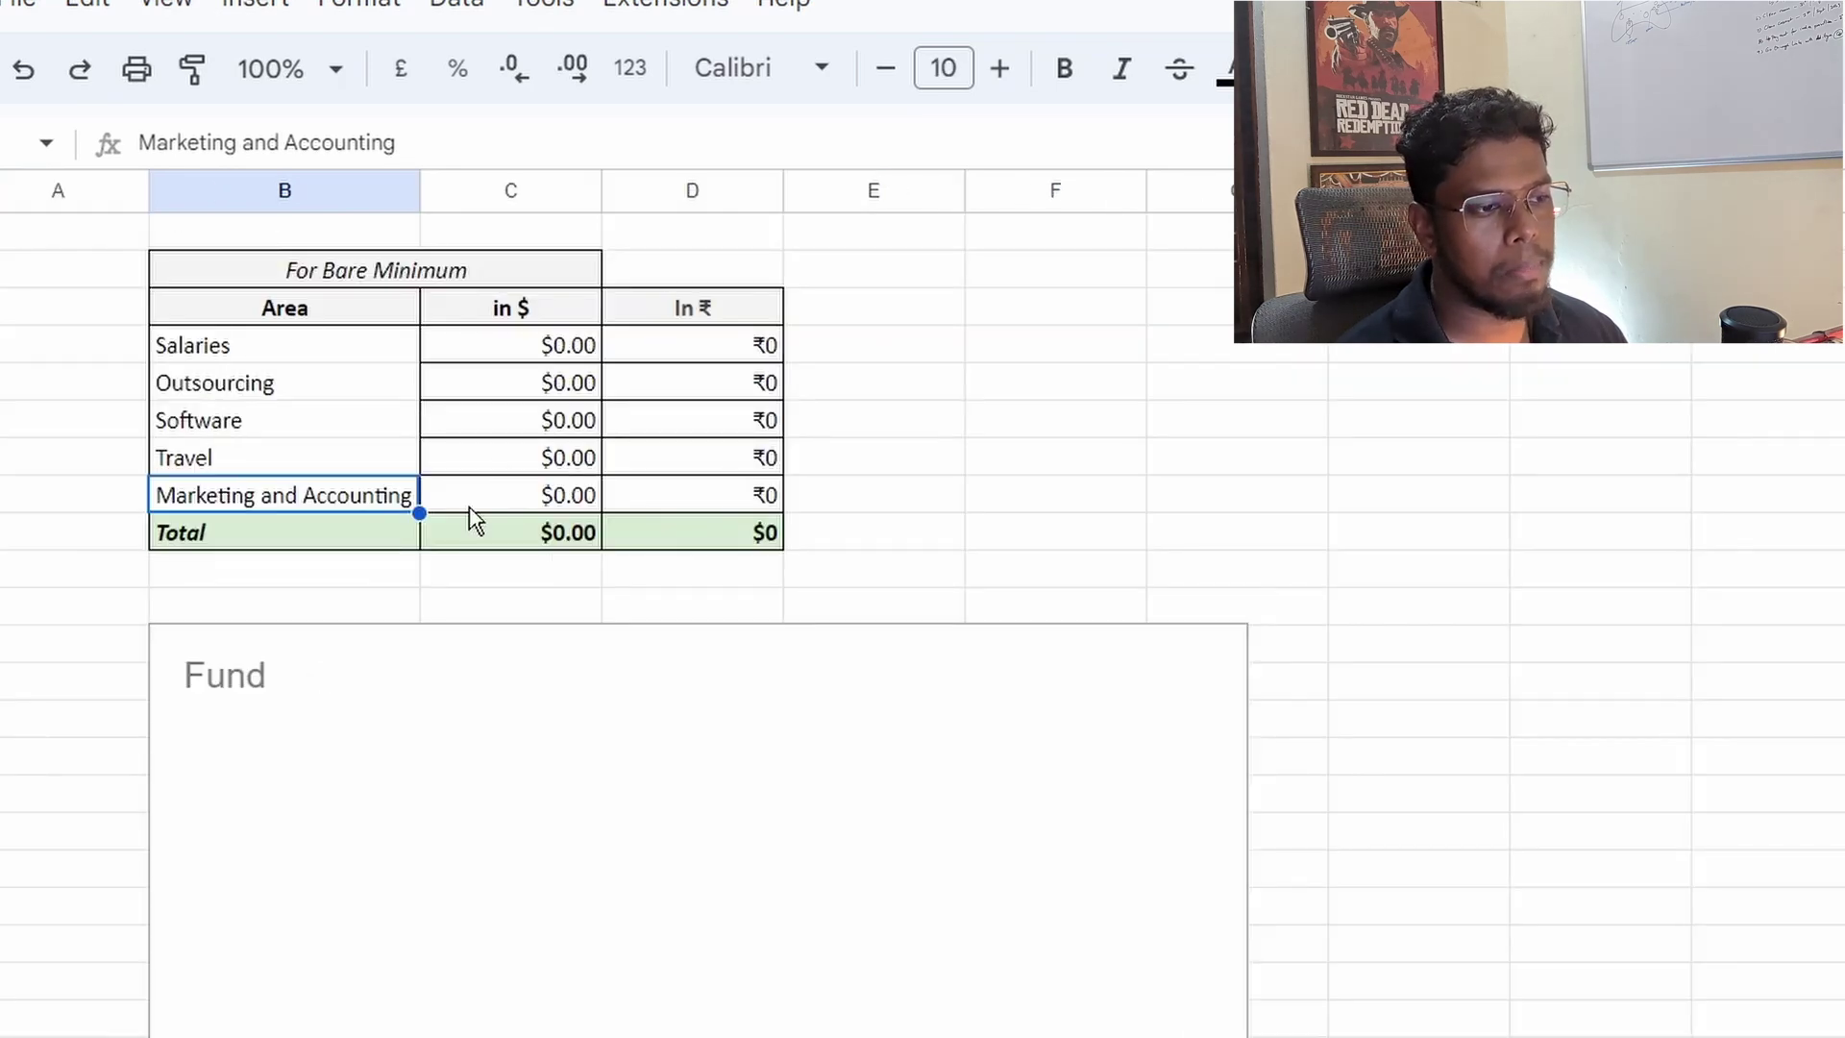
{"action": "left_click", "coordinate": [495, 1037]}
{"action": "scroll", "coordinate": [720, 568], "scroll_direction": "up", "scroll_amount": 1}
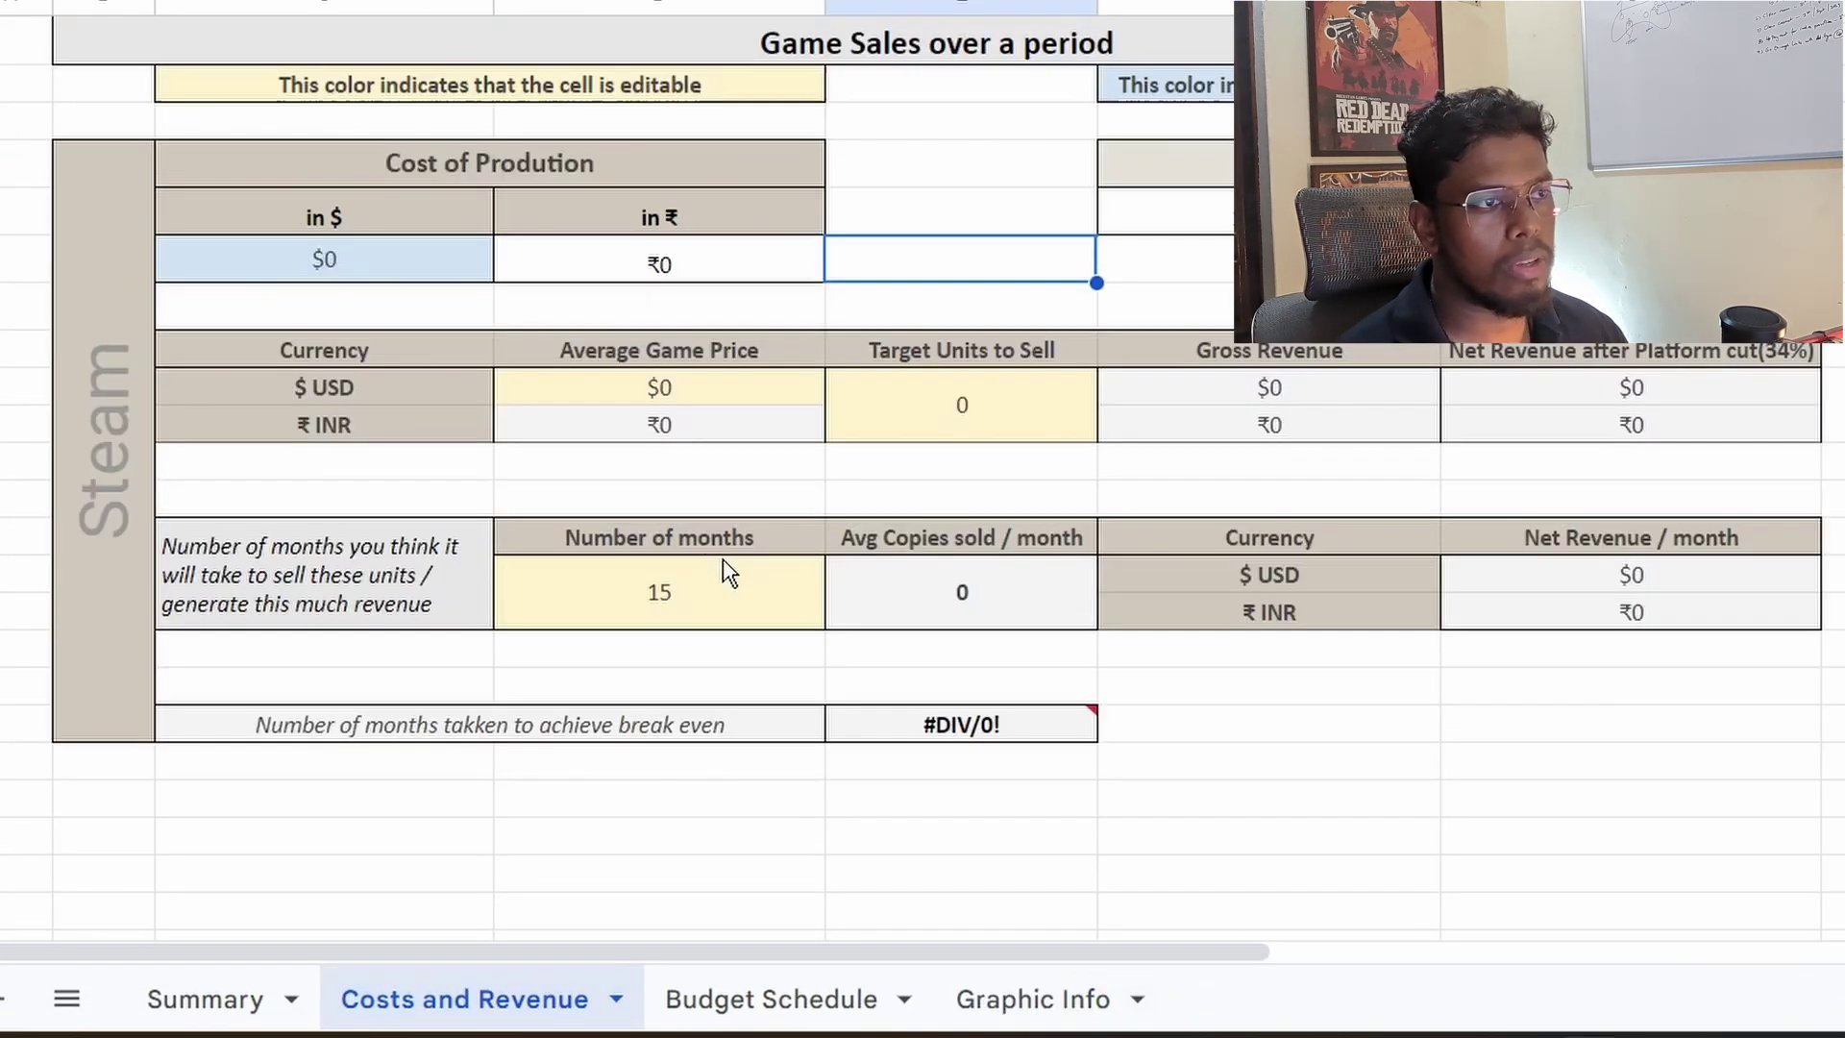
{"action": "left_click", "coordinate": [411, 278]}
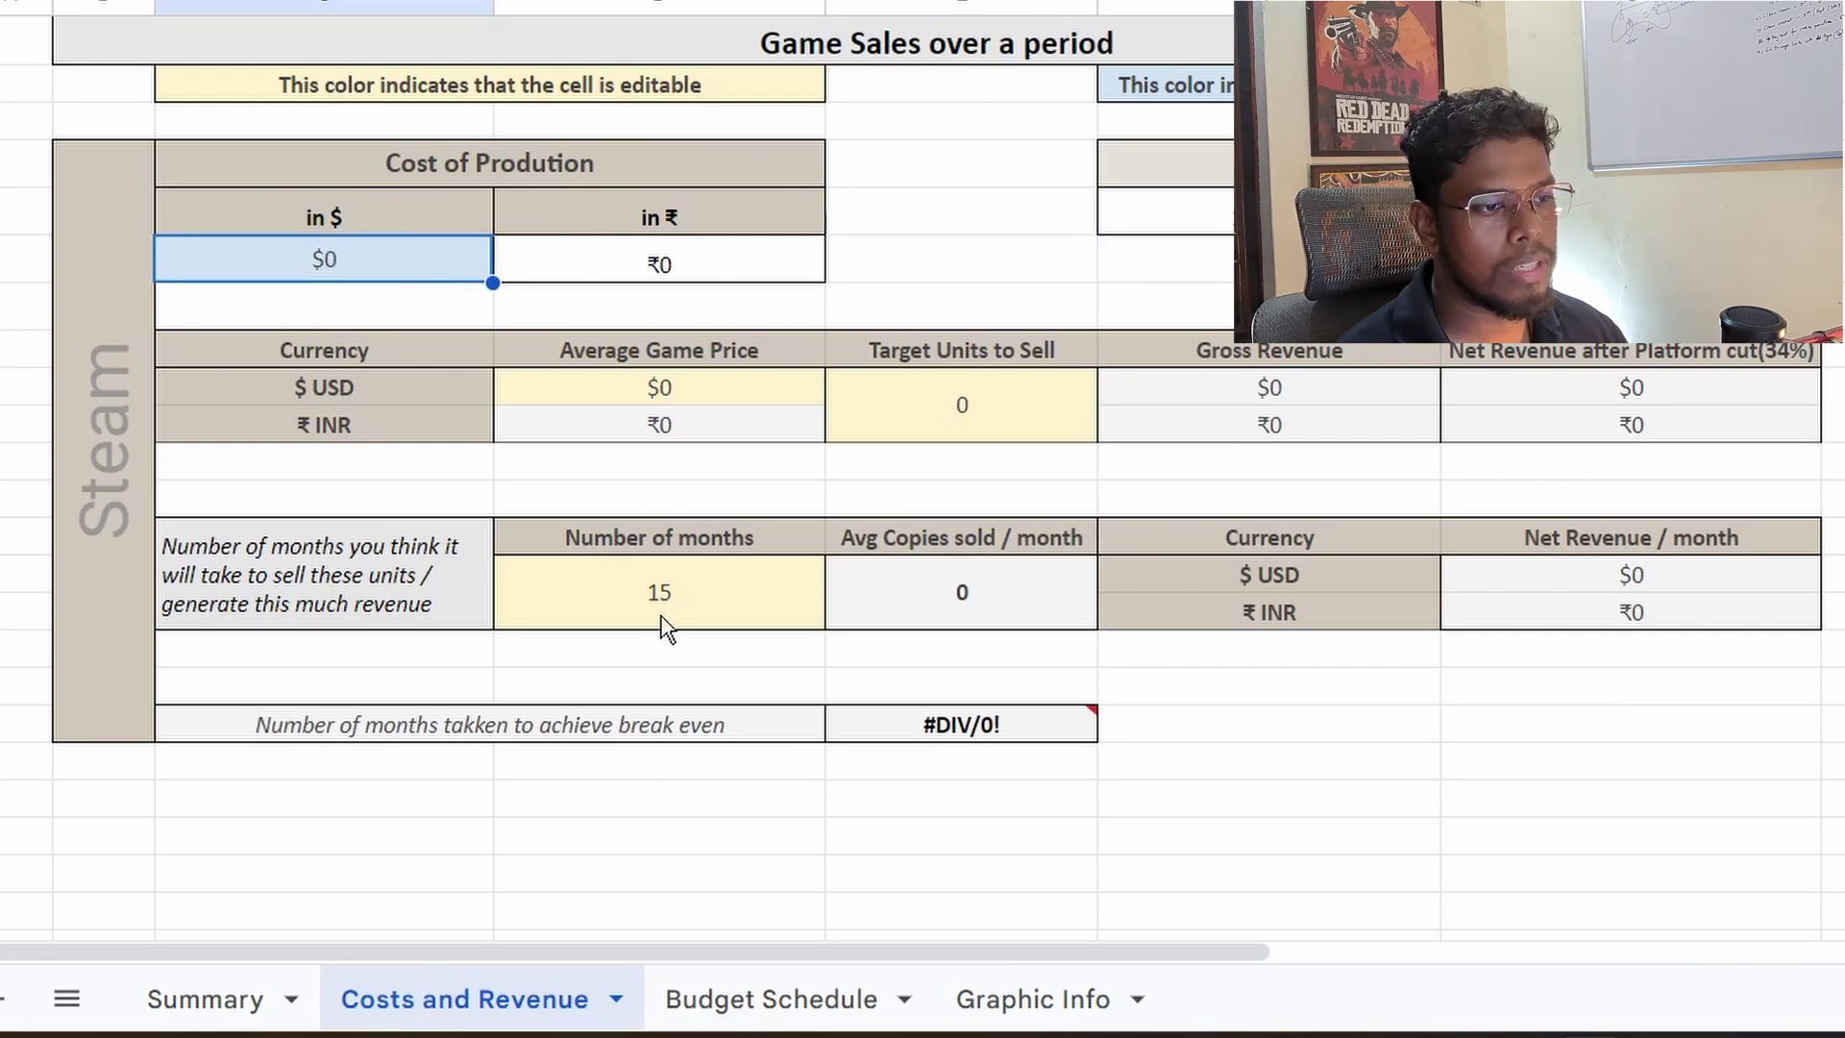
{"action": "left_click", "coordinate": [816, 999]}
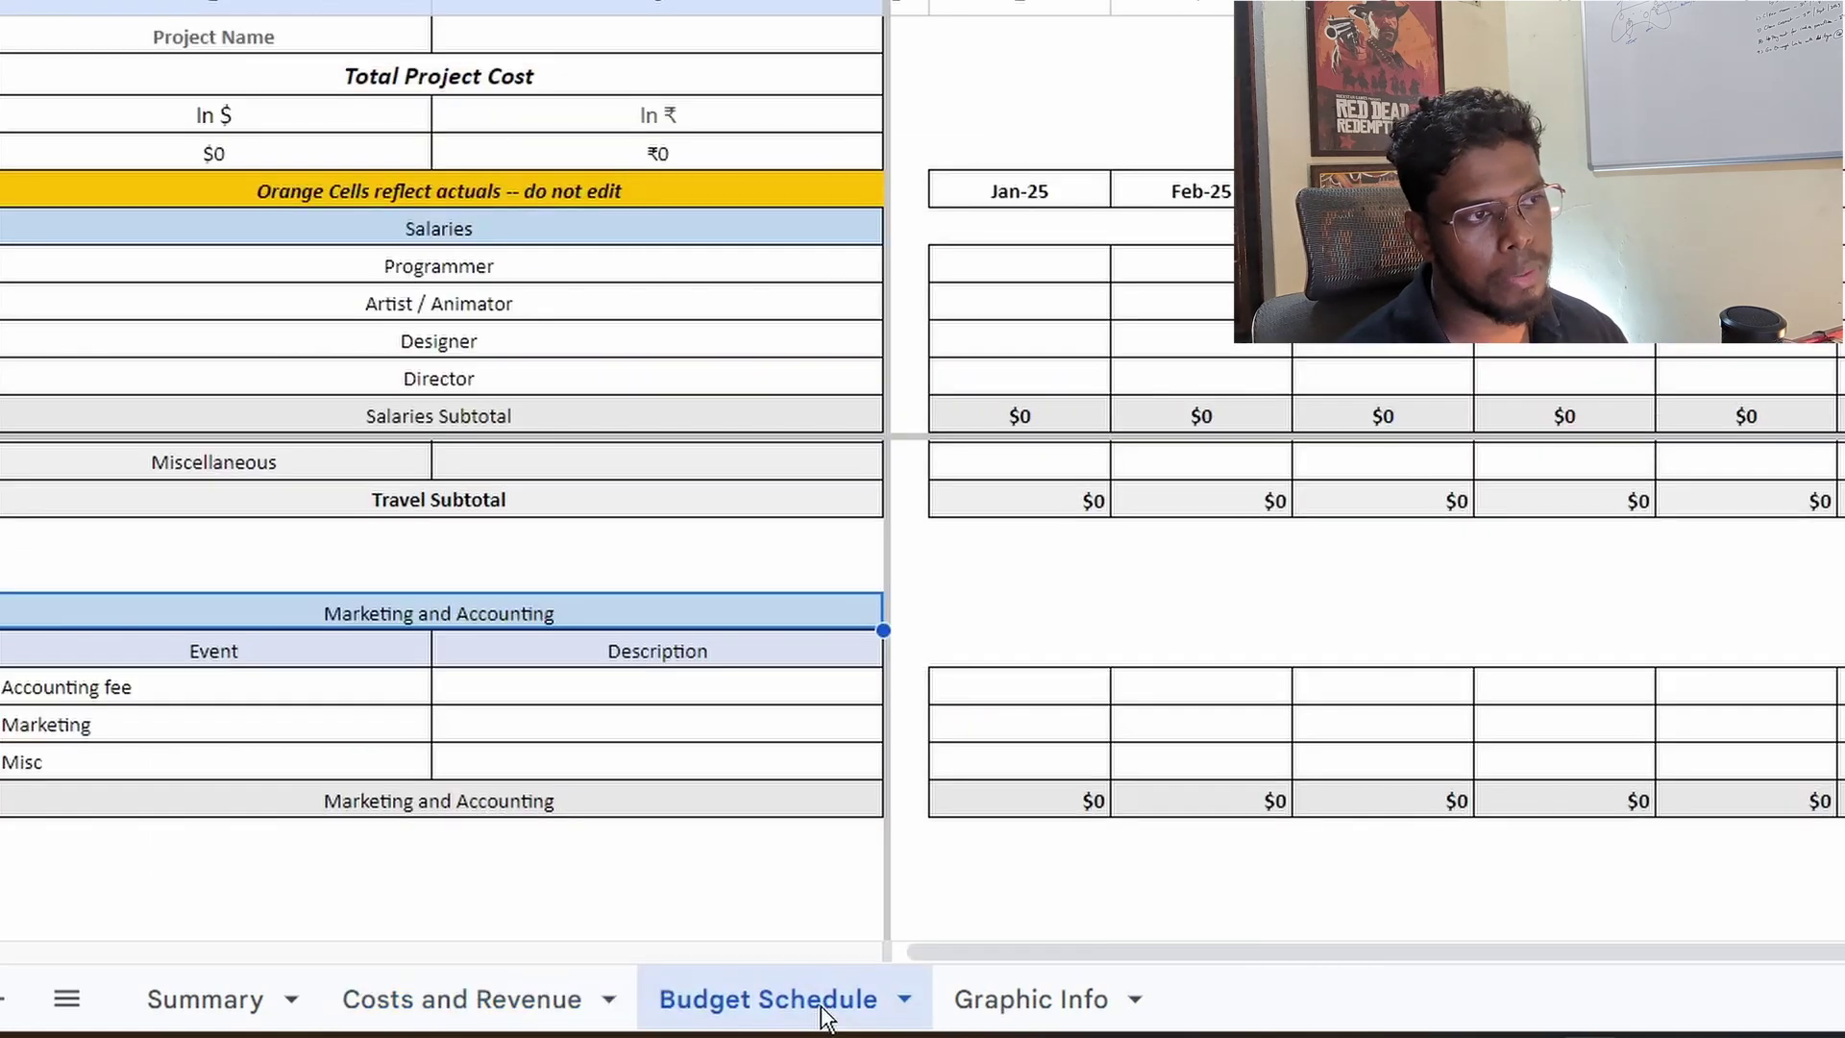
Step: Review the Programmer, Artist / Animator, Designer and Director rows, selecting Artist / Animator through Director
{"action": "scroll", "coordinate": [701, 644], "scroll_direction": "up", "scroll_amount": 4}
{"action": "scroll", "coordinate": [458, 851], "scroll_direction": "down", "scroll_amount": 3}
{"action": "scroll", "coordinate": [939, 651], "scroll_direction": "up", "scroll_amount": 7}
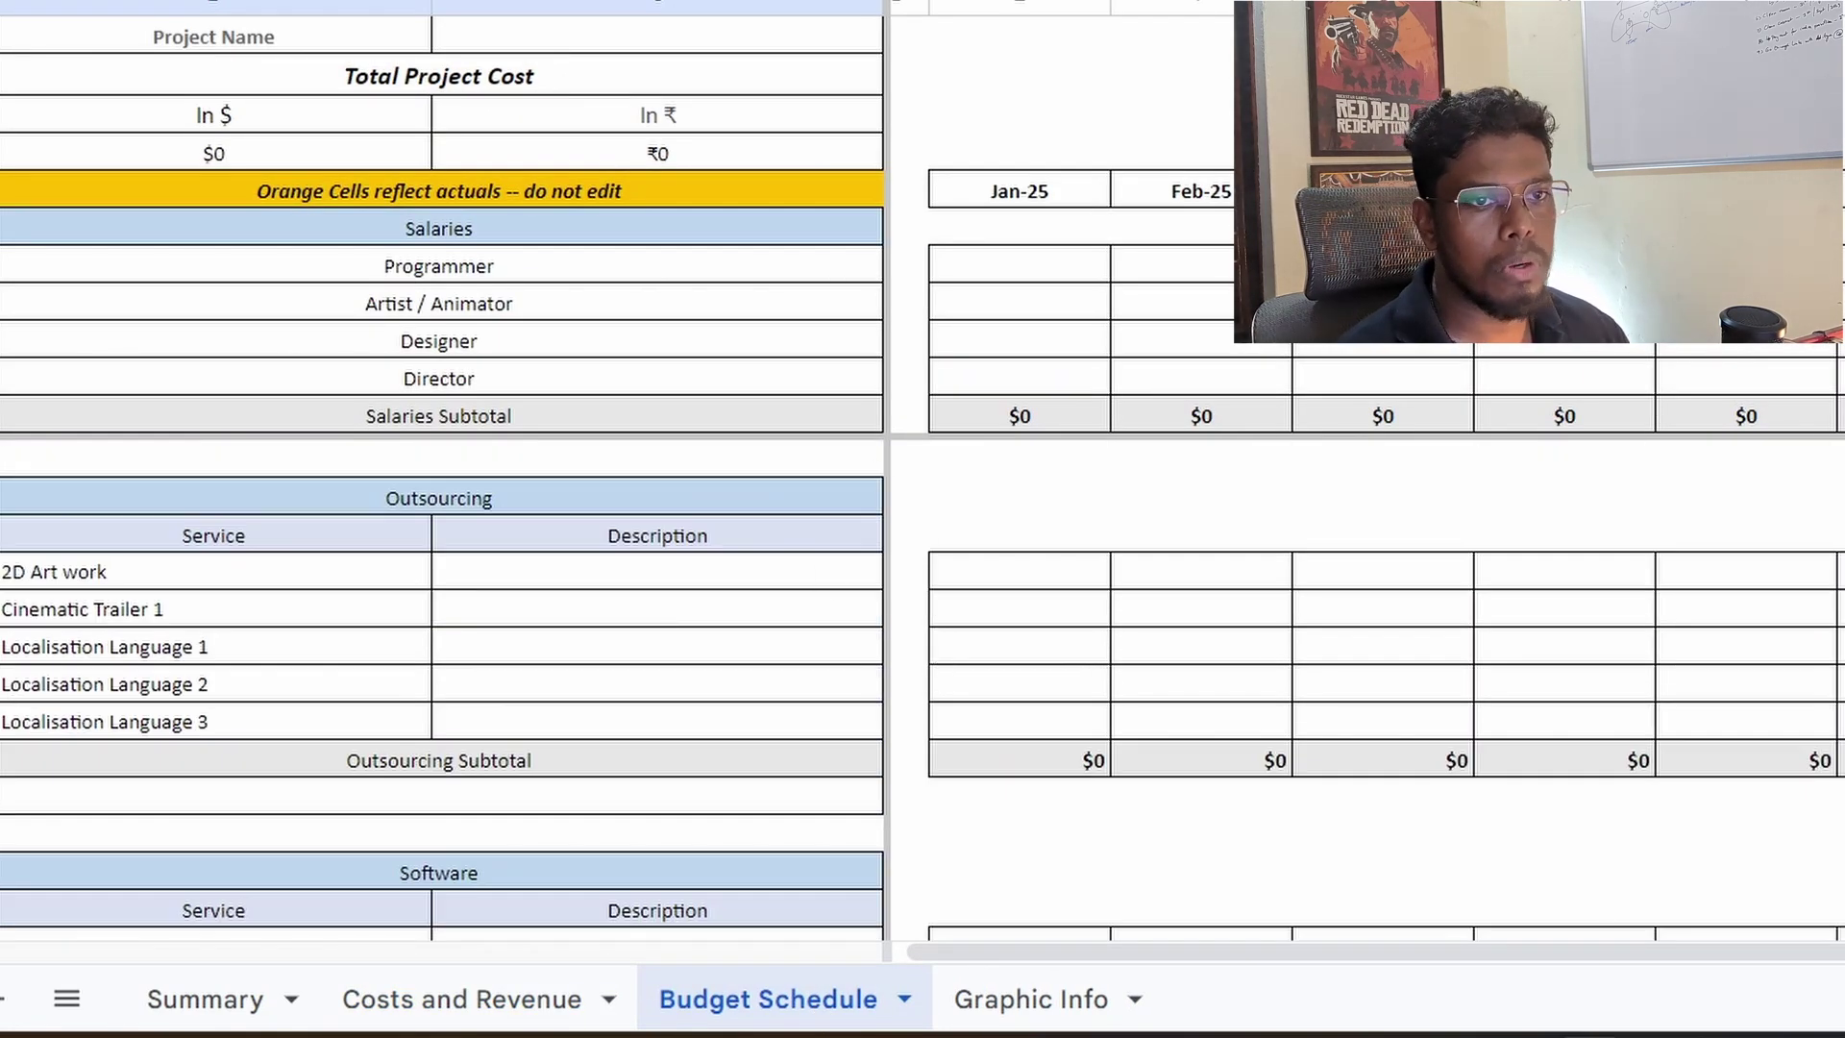
{"action": "left_click", "coordinate": [480, 277]}
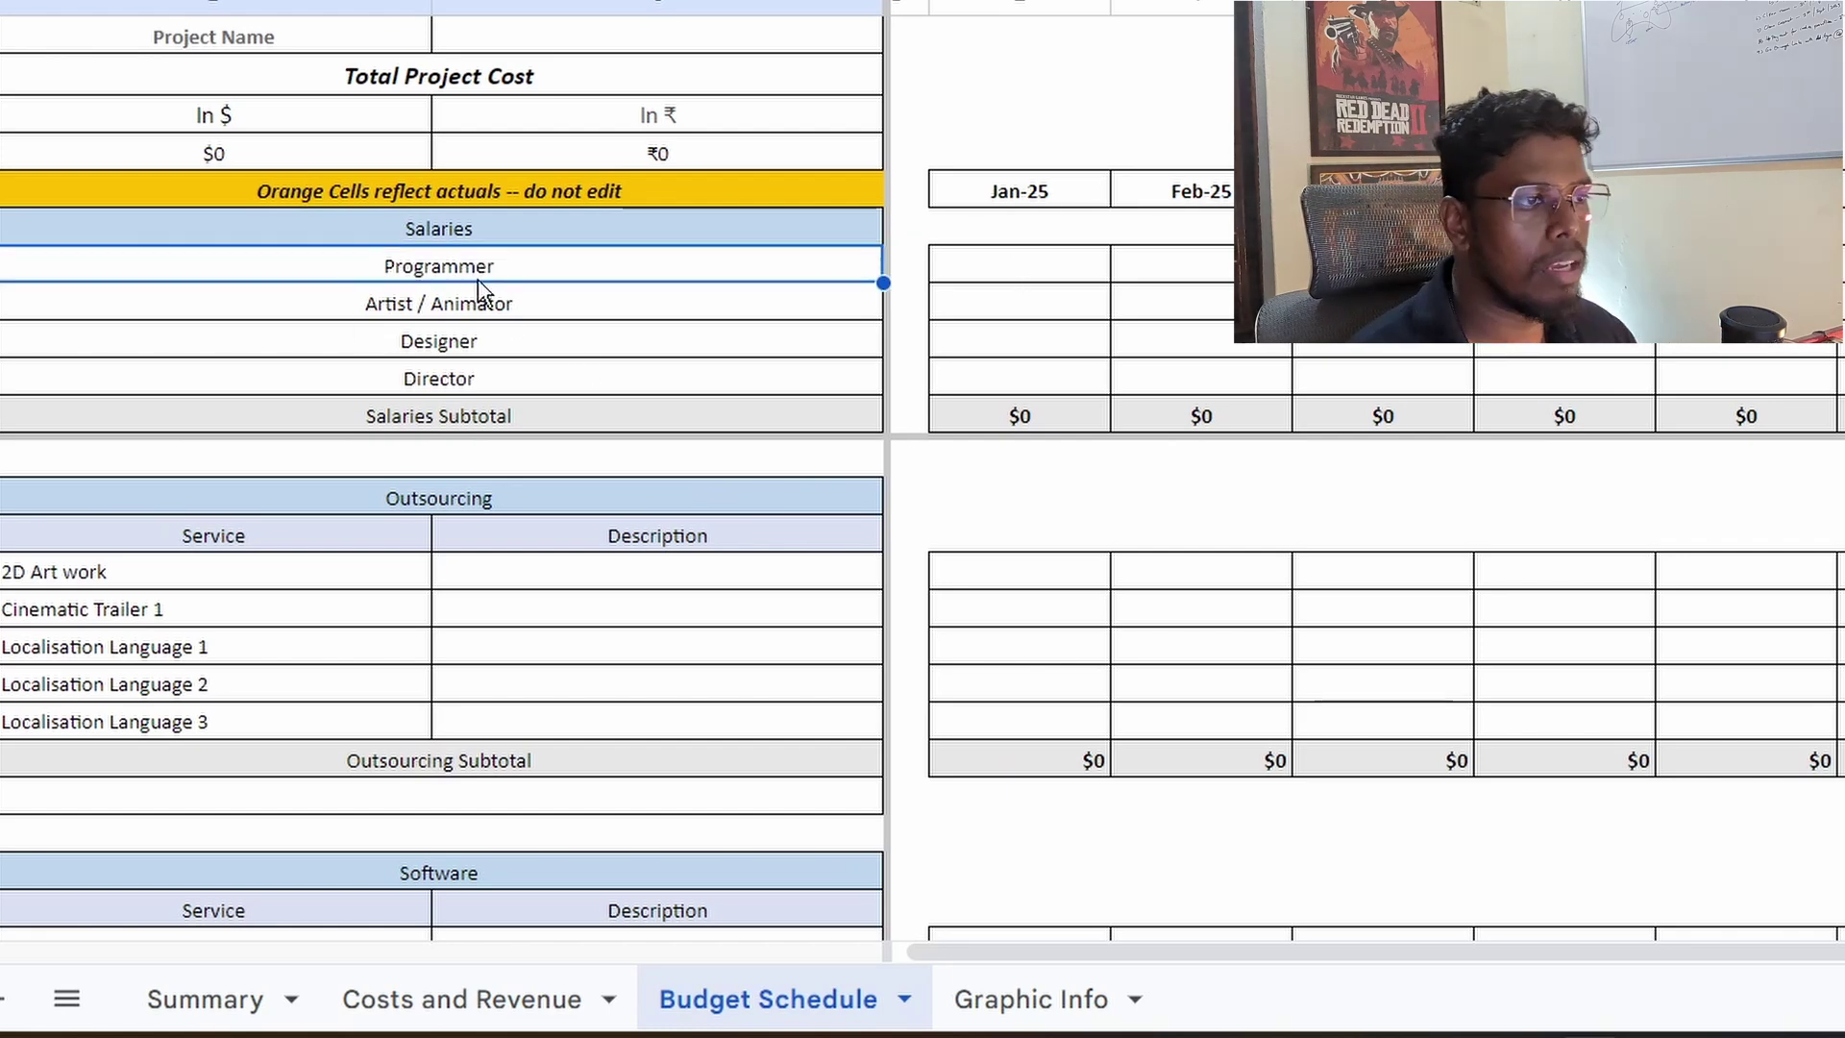
{"action": "left_click", "coordinate": [531, 304]}
{"action": "left_click", "coordinate": [494, 350]}
{"action": "left_click", "coordinate": [527, 378]}
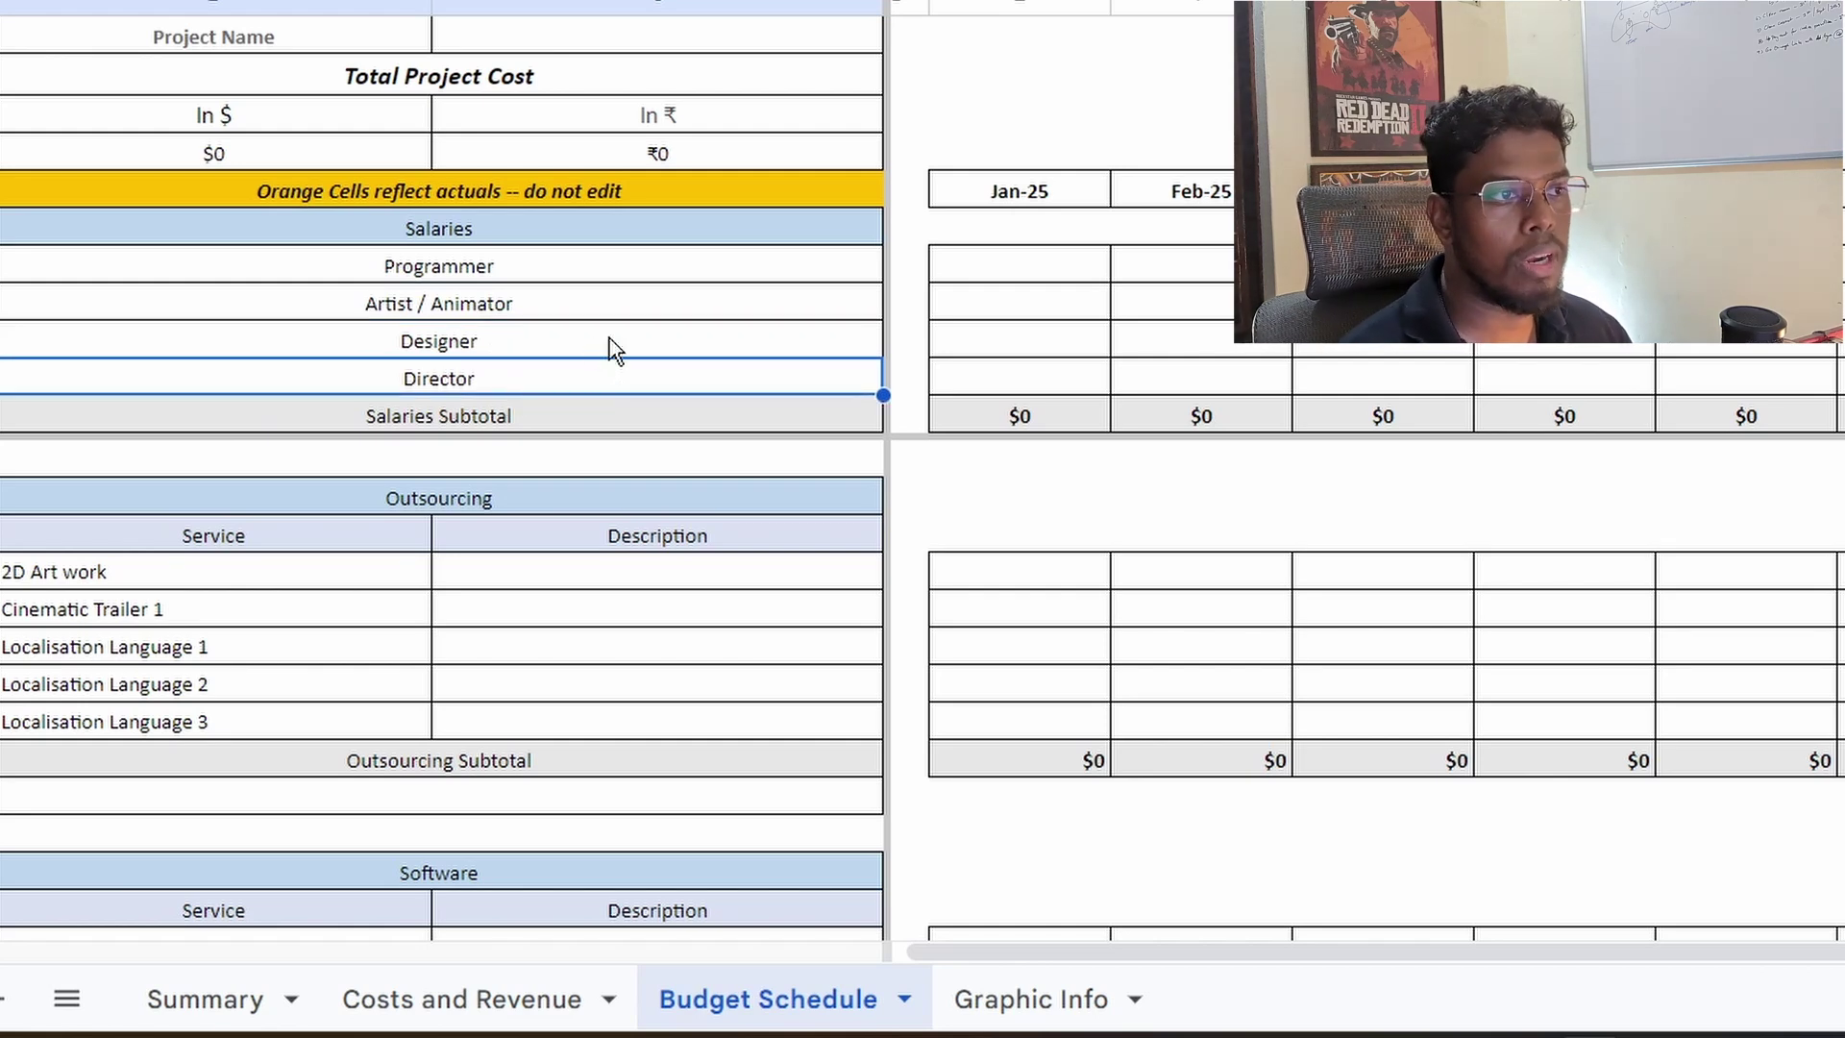
{"action": "left_click", "coordinate": [438, 301]}
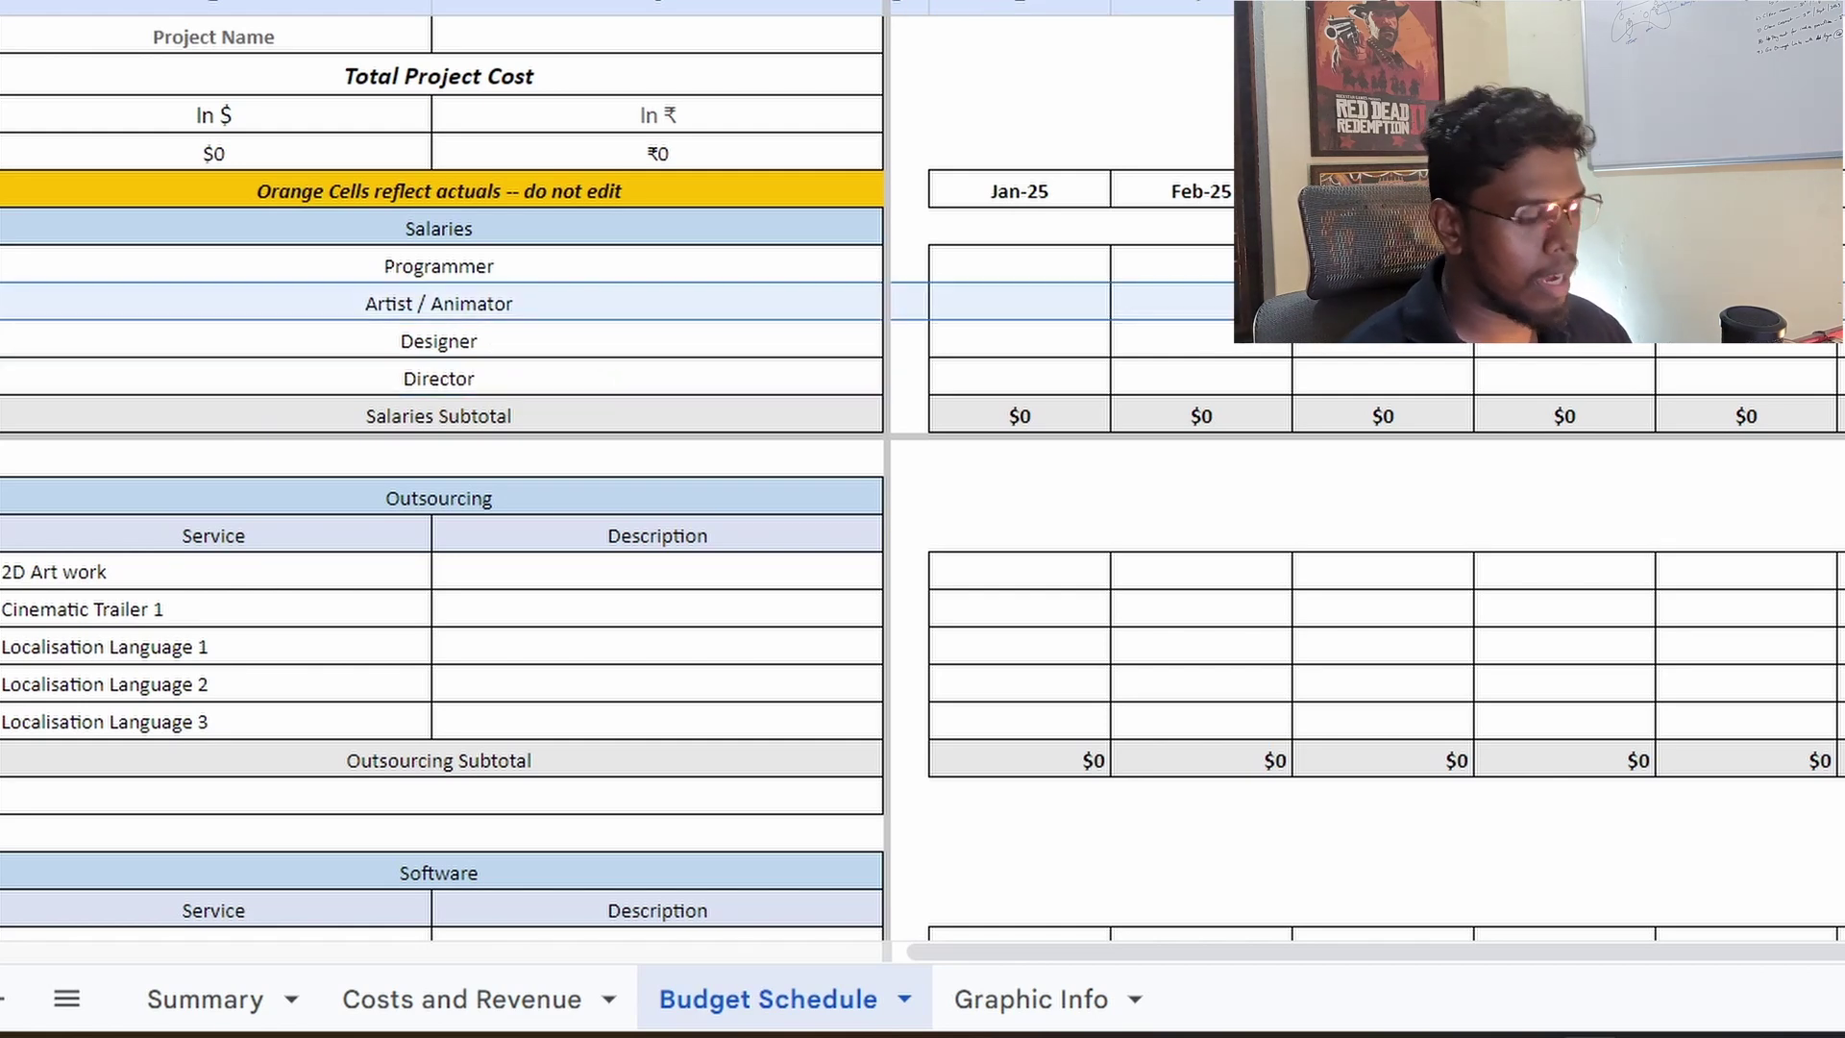
{"action": "key", "text": "shift+Down"}
{"action": "key", "text": "shift+Down"}
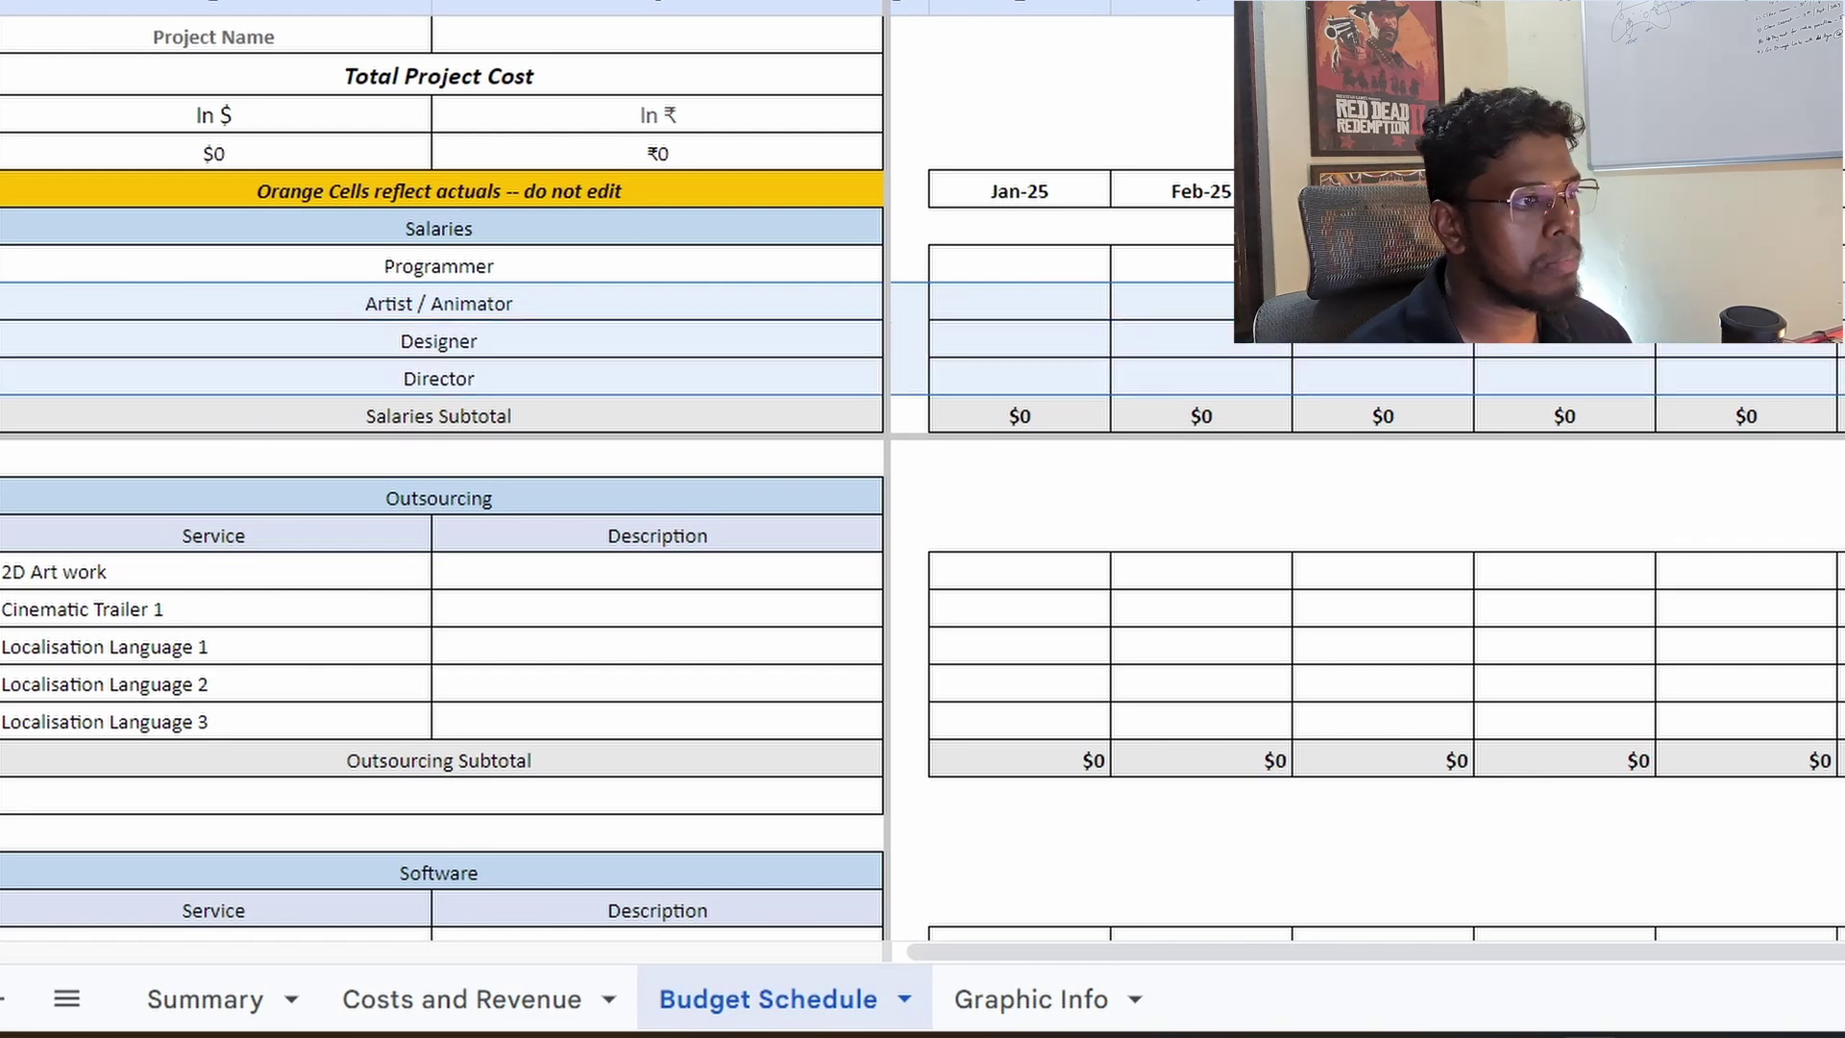
{"action": "right_click", "coordinate": [2, 302]}
{"action": "mouse_move", "coordinate": [327, 329]}
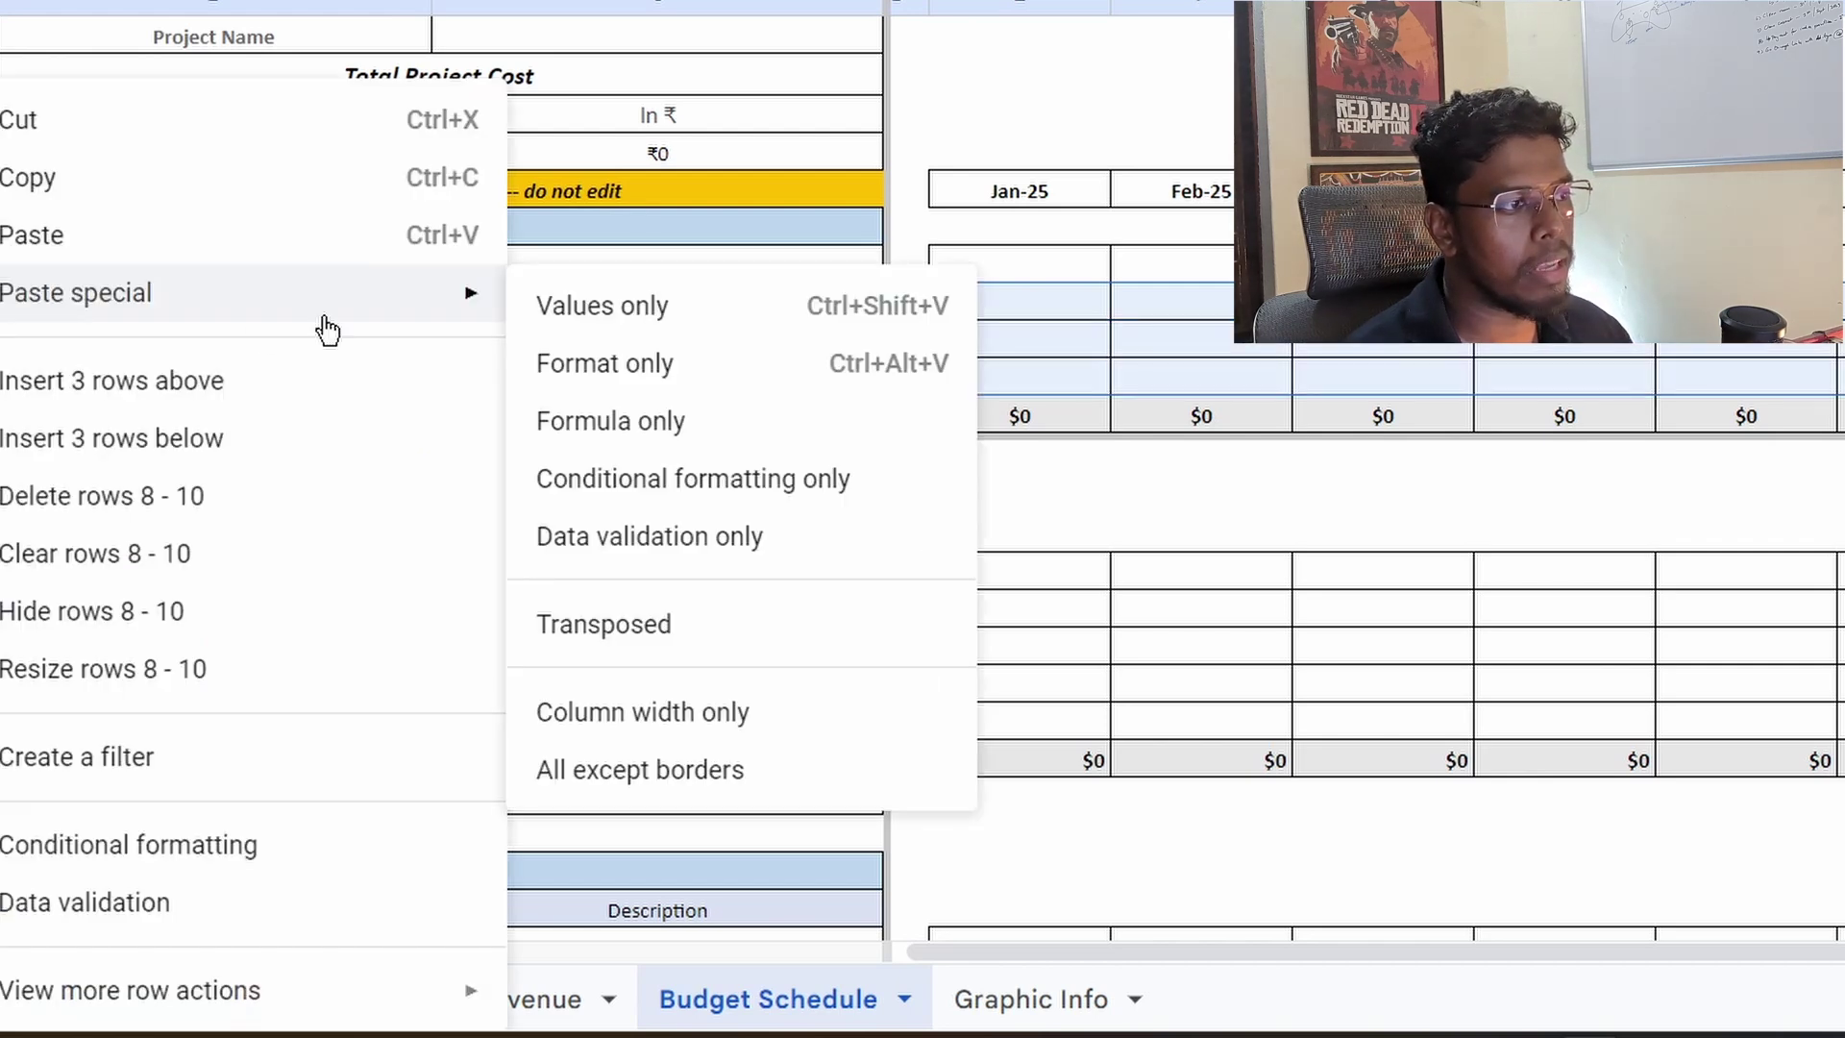
{"action": "left_click", "coordinate": [1288, 327]}
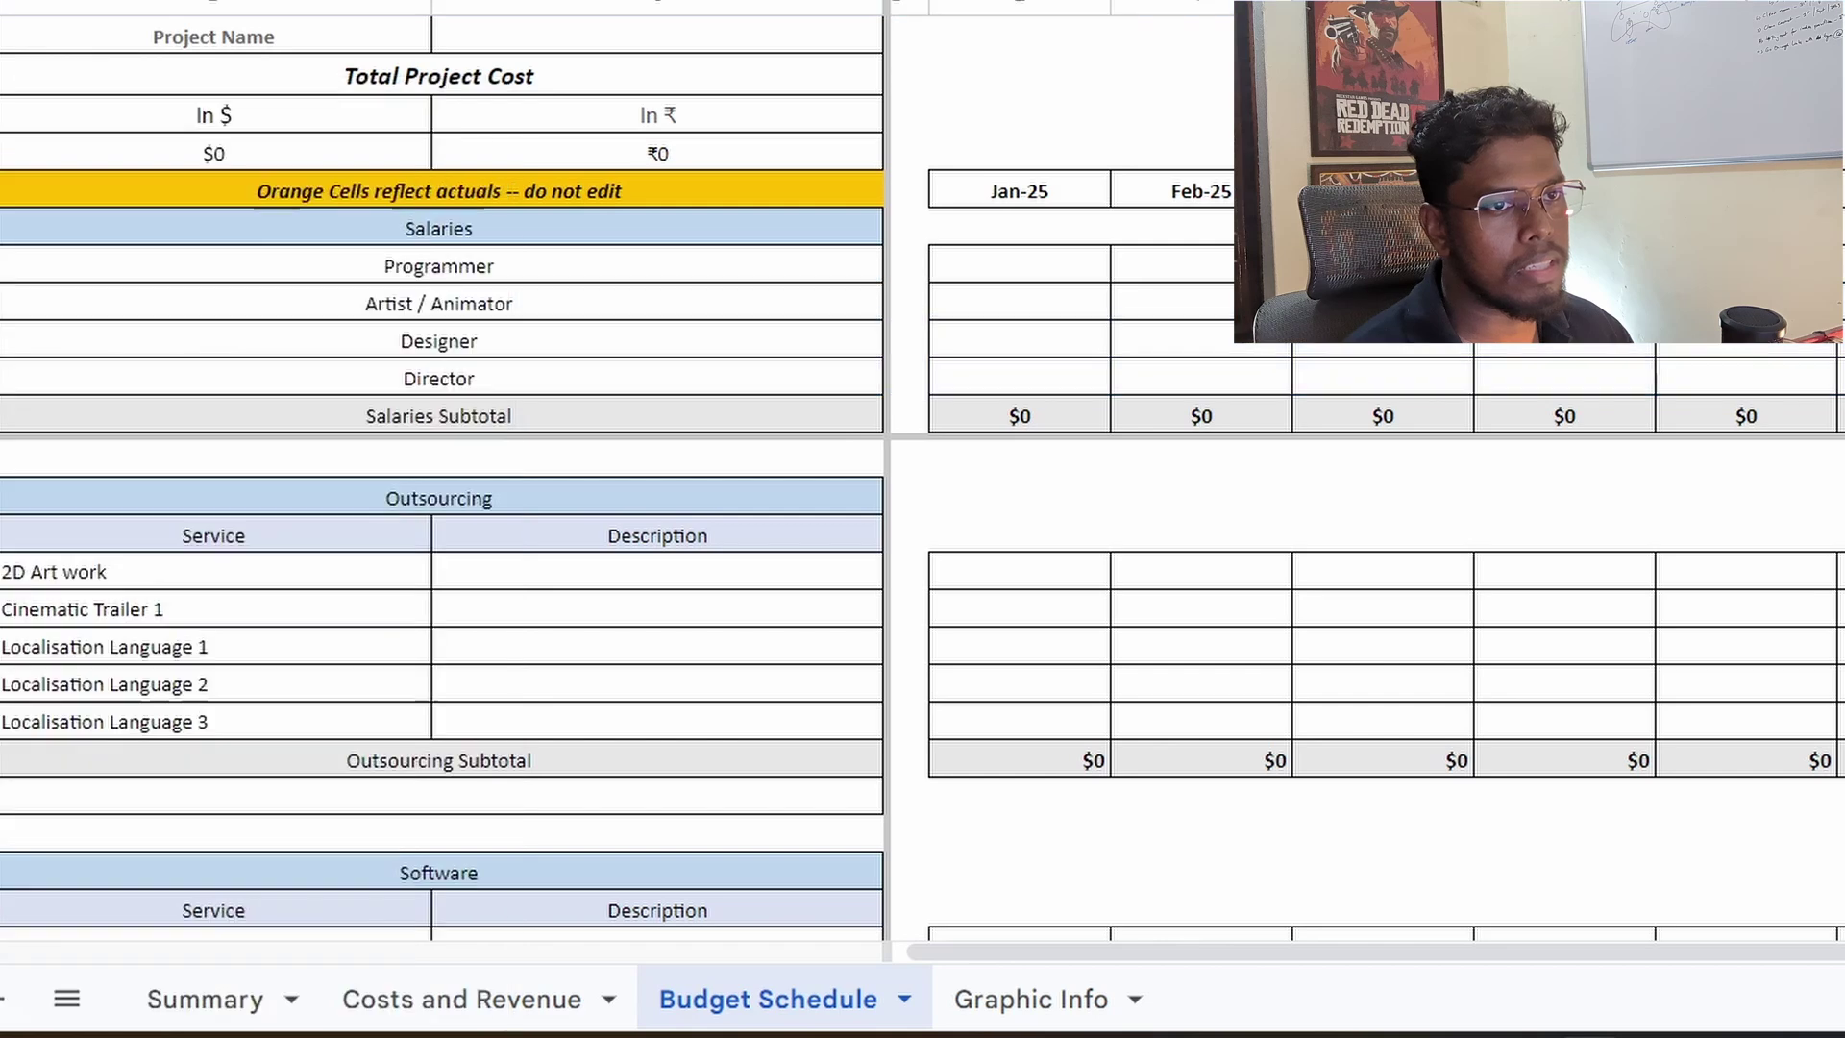
Step: Enter a $500 Jan-25 salary for the Programmer
{"action": "left_click", "coordinate": [1059, 262]}
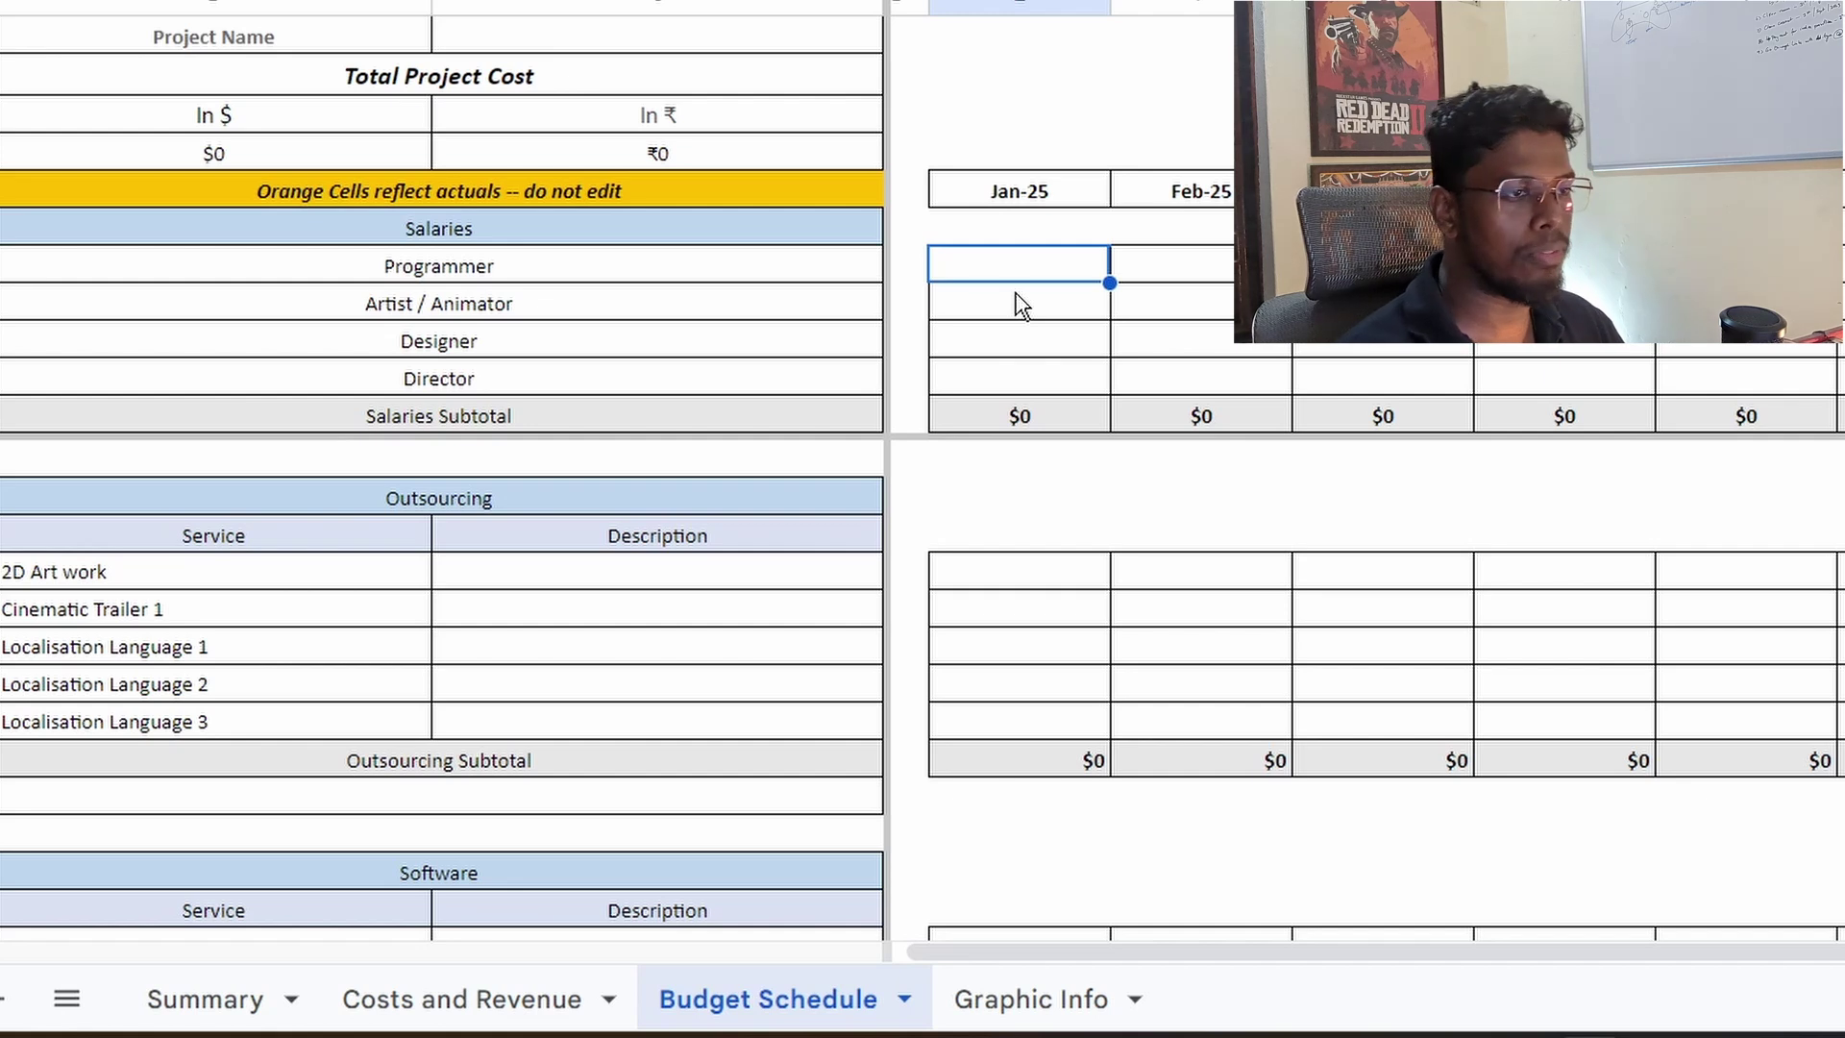
{"action": "type", "text": "500"}
{"action": "left_click", "coordinate": [1400, 348]}
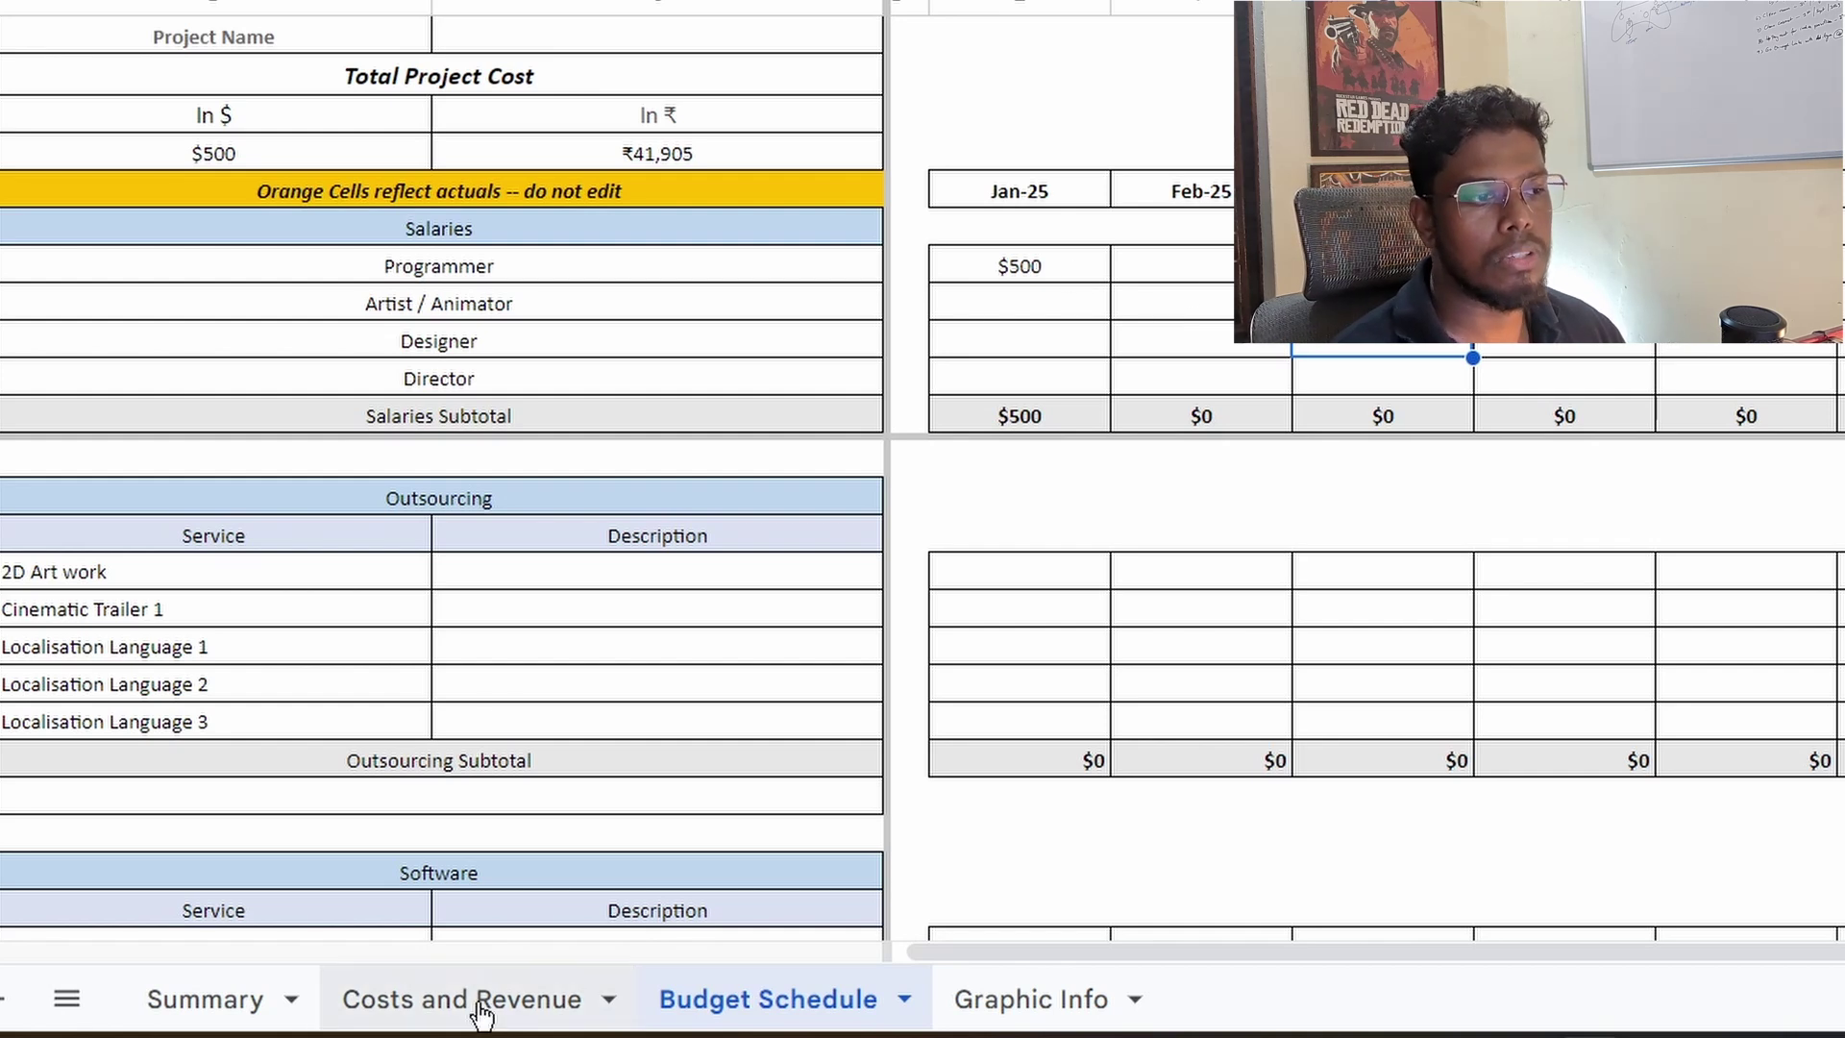
Step: Enter $500 as the Artist / Animator Jan-25 salary and check the $ and ₹ project totals
{"action": "left_click", "coordinate": [1045, 278]}
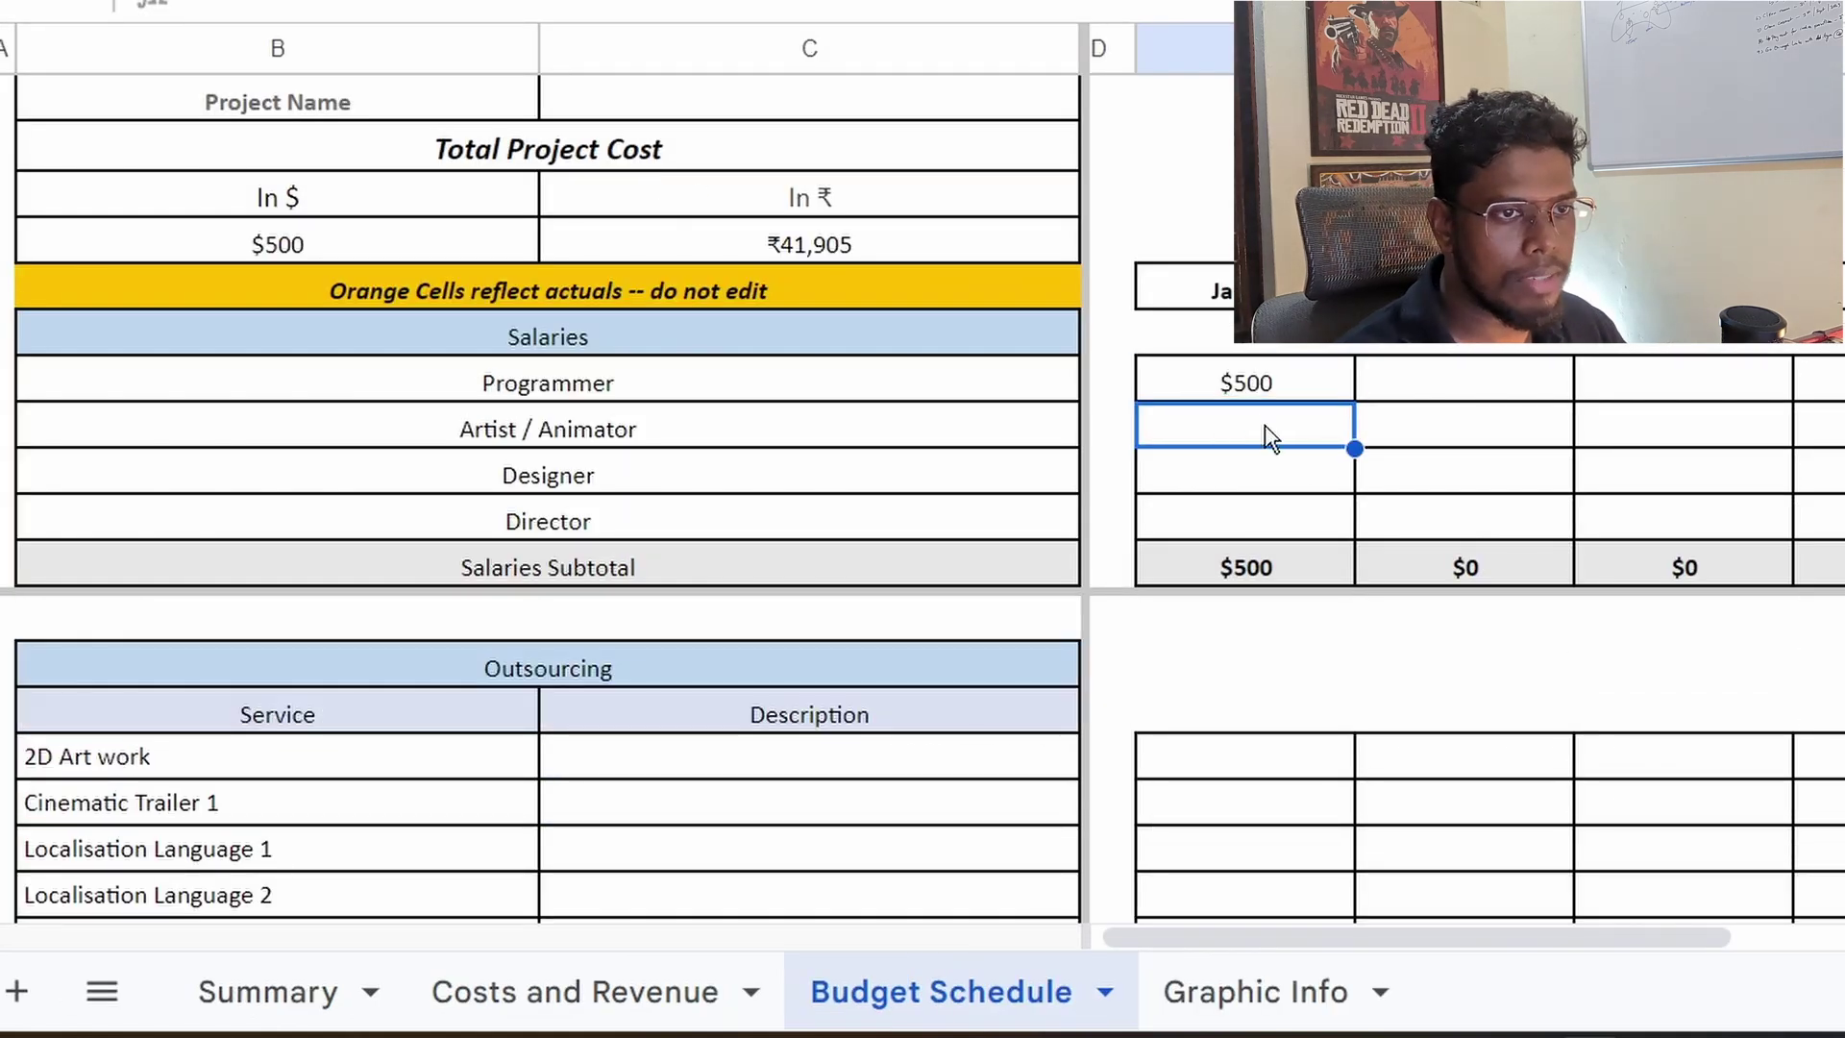
{"action": "type", "text": "500"}
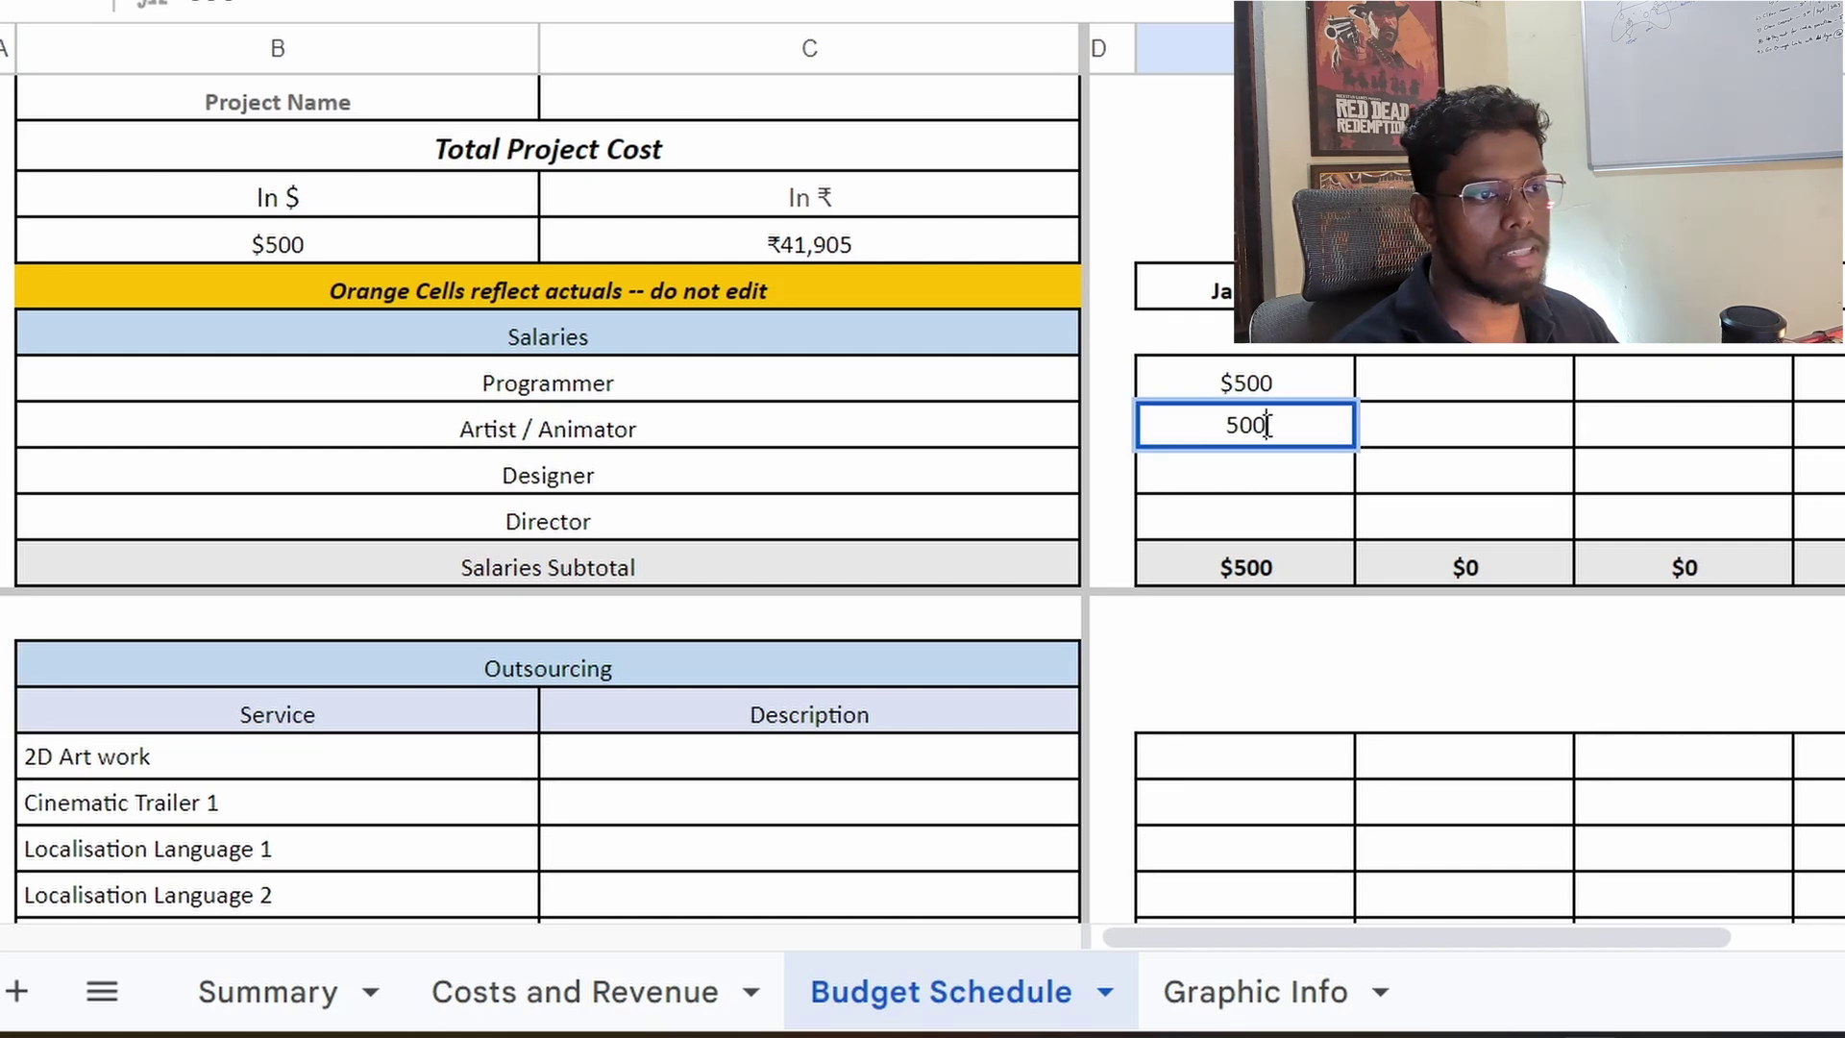
{"action": "key", "text": "Return"}
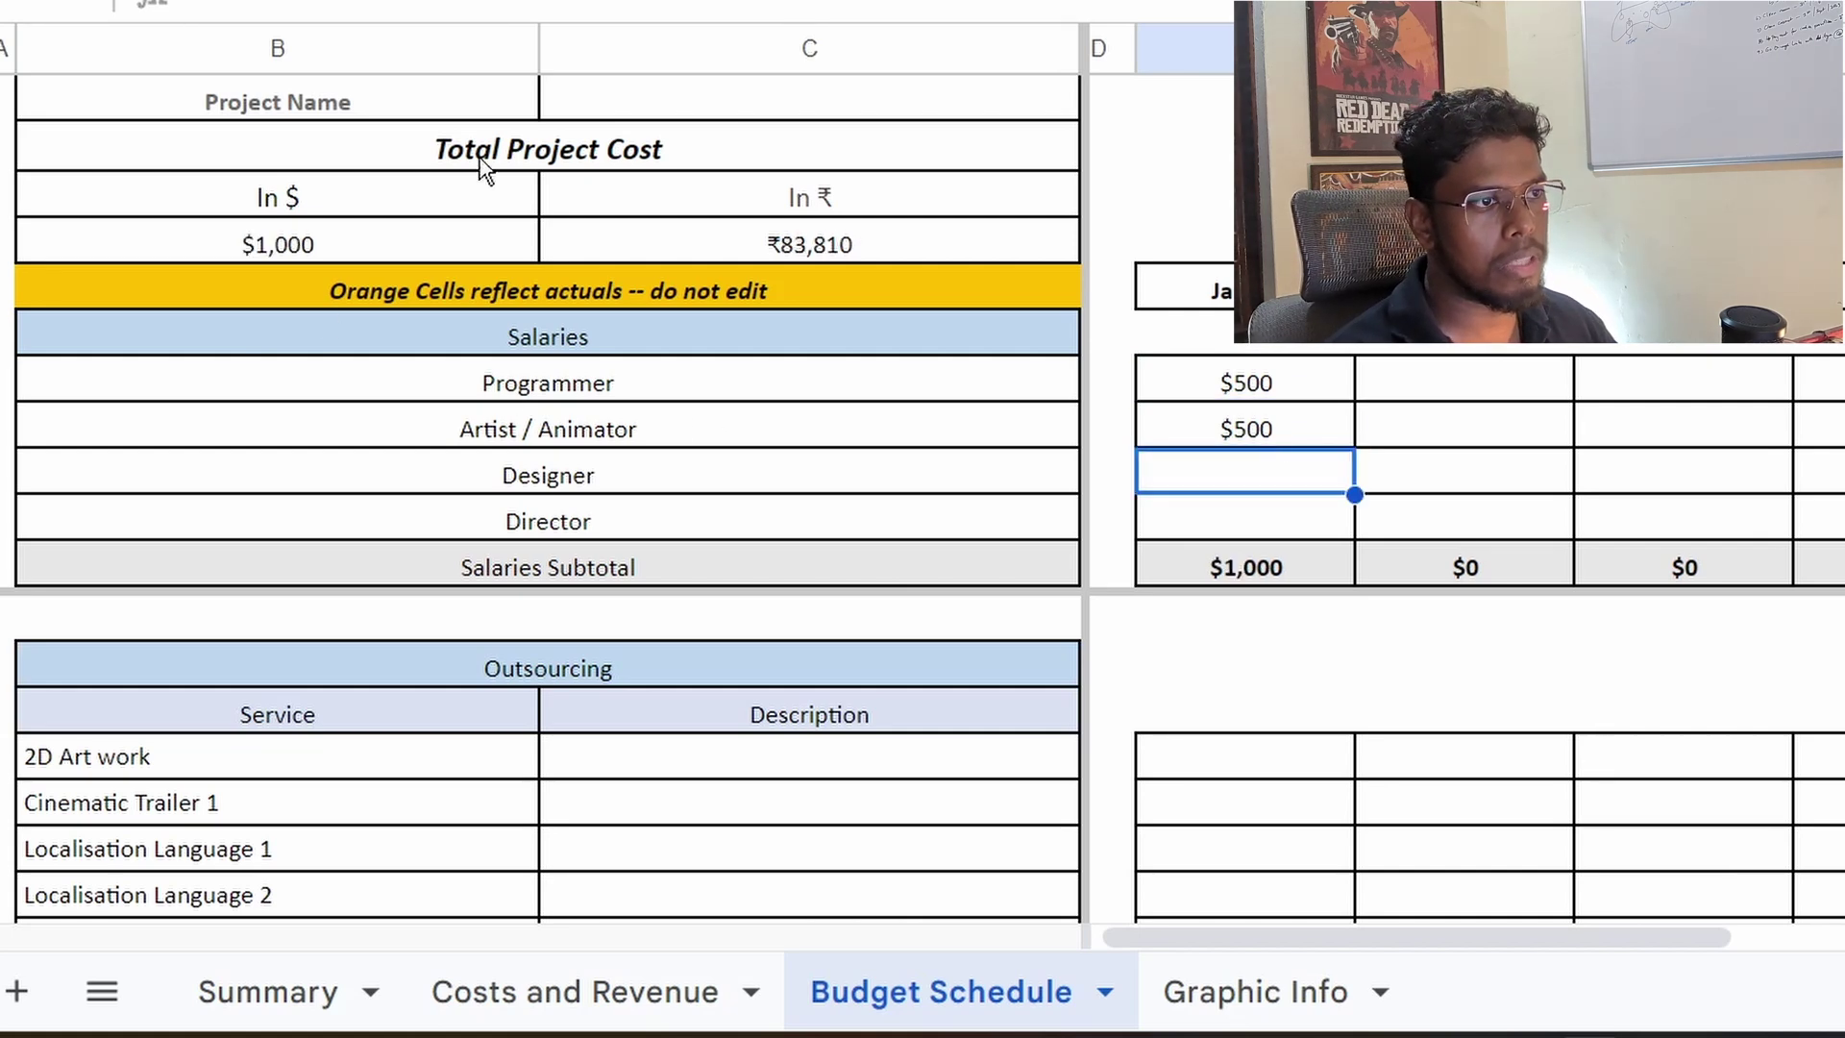
{"action": "left_click", "coordinate": [659, 242]}
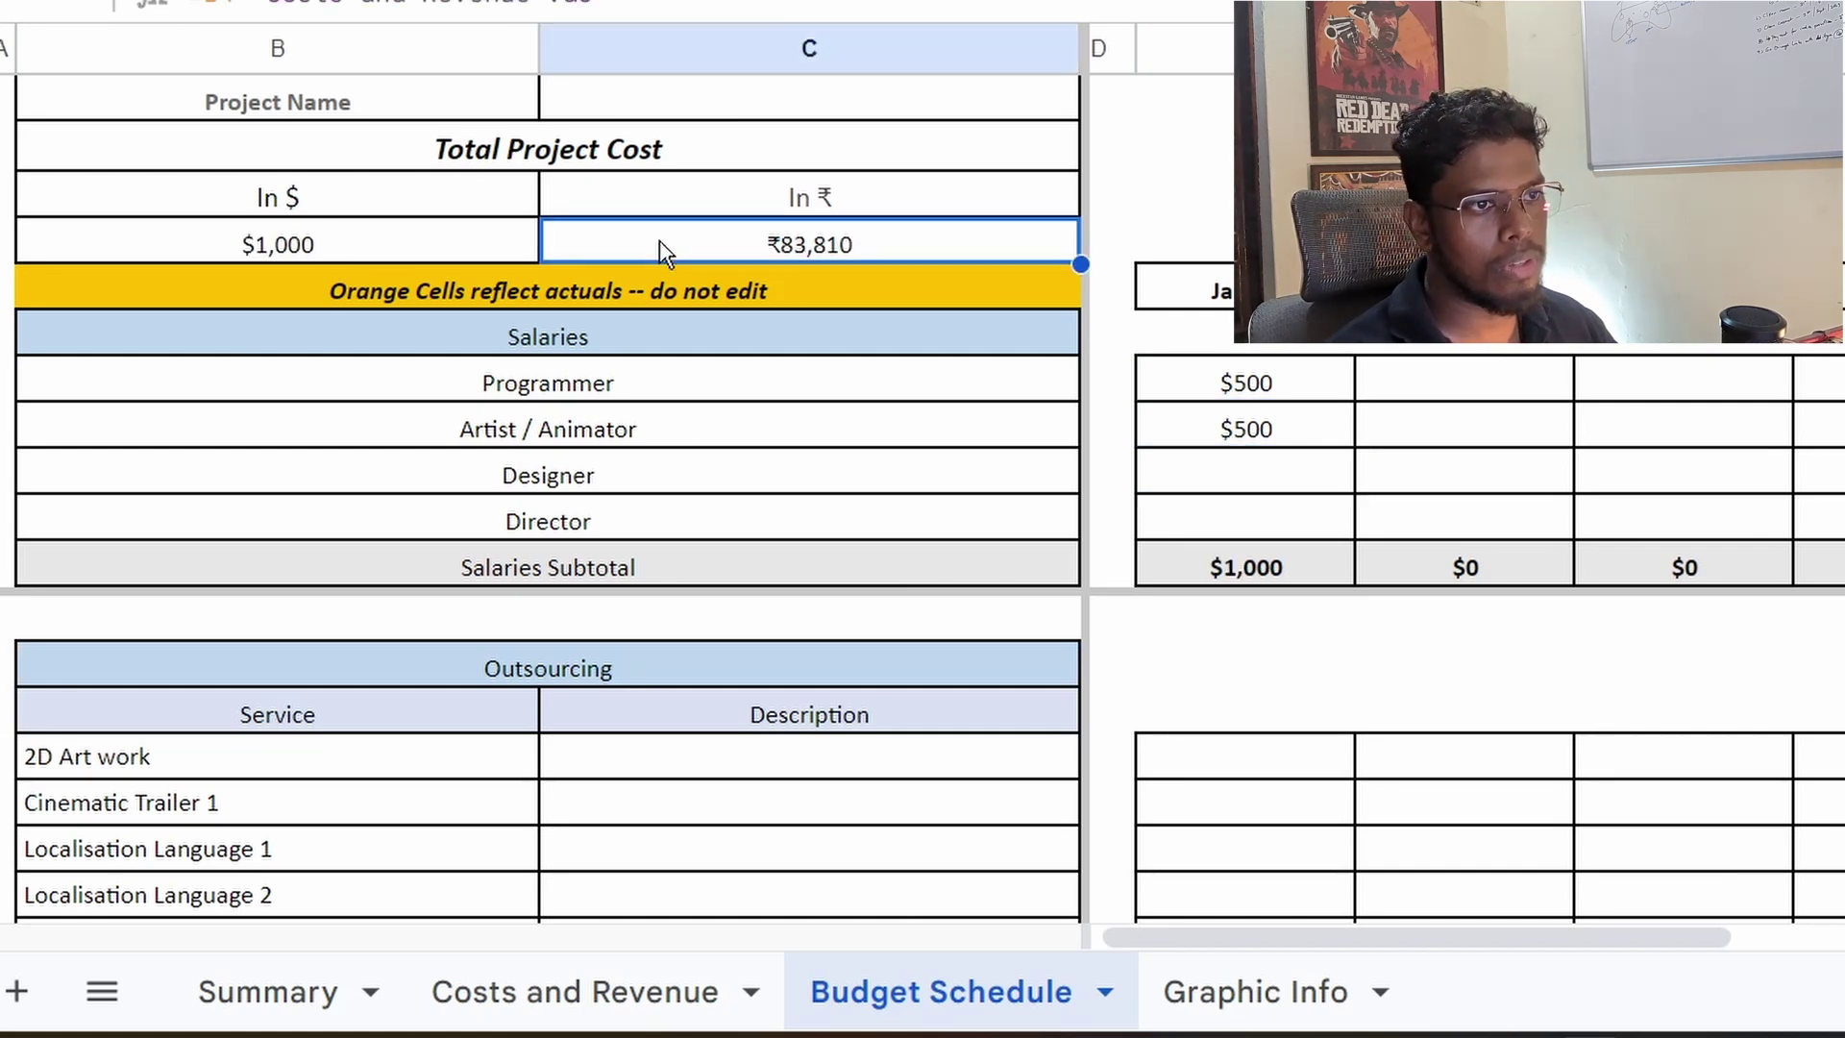
{"action": "left_click", "coordinate": [350, 247]}
Step: Shade the In $ and In ₹ header cells pink
{"action": "left_click", "coordinate": [424, 214]}
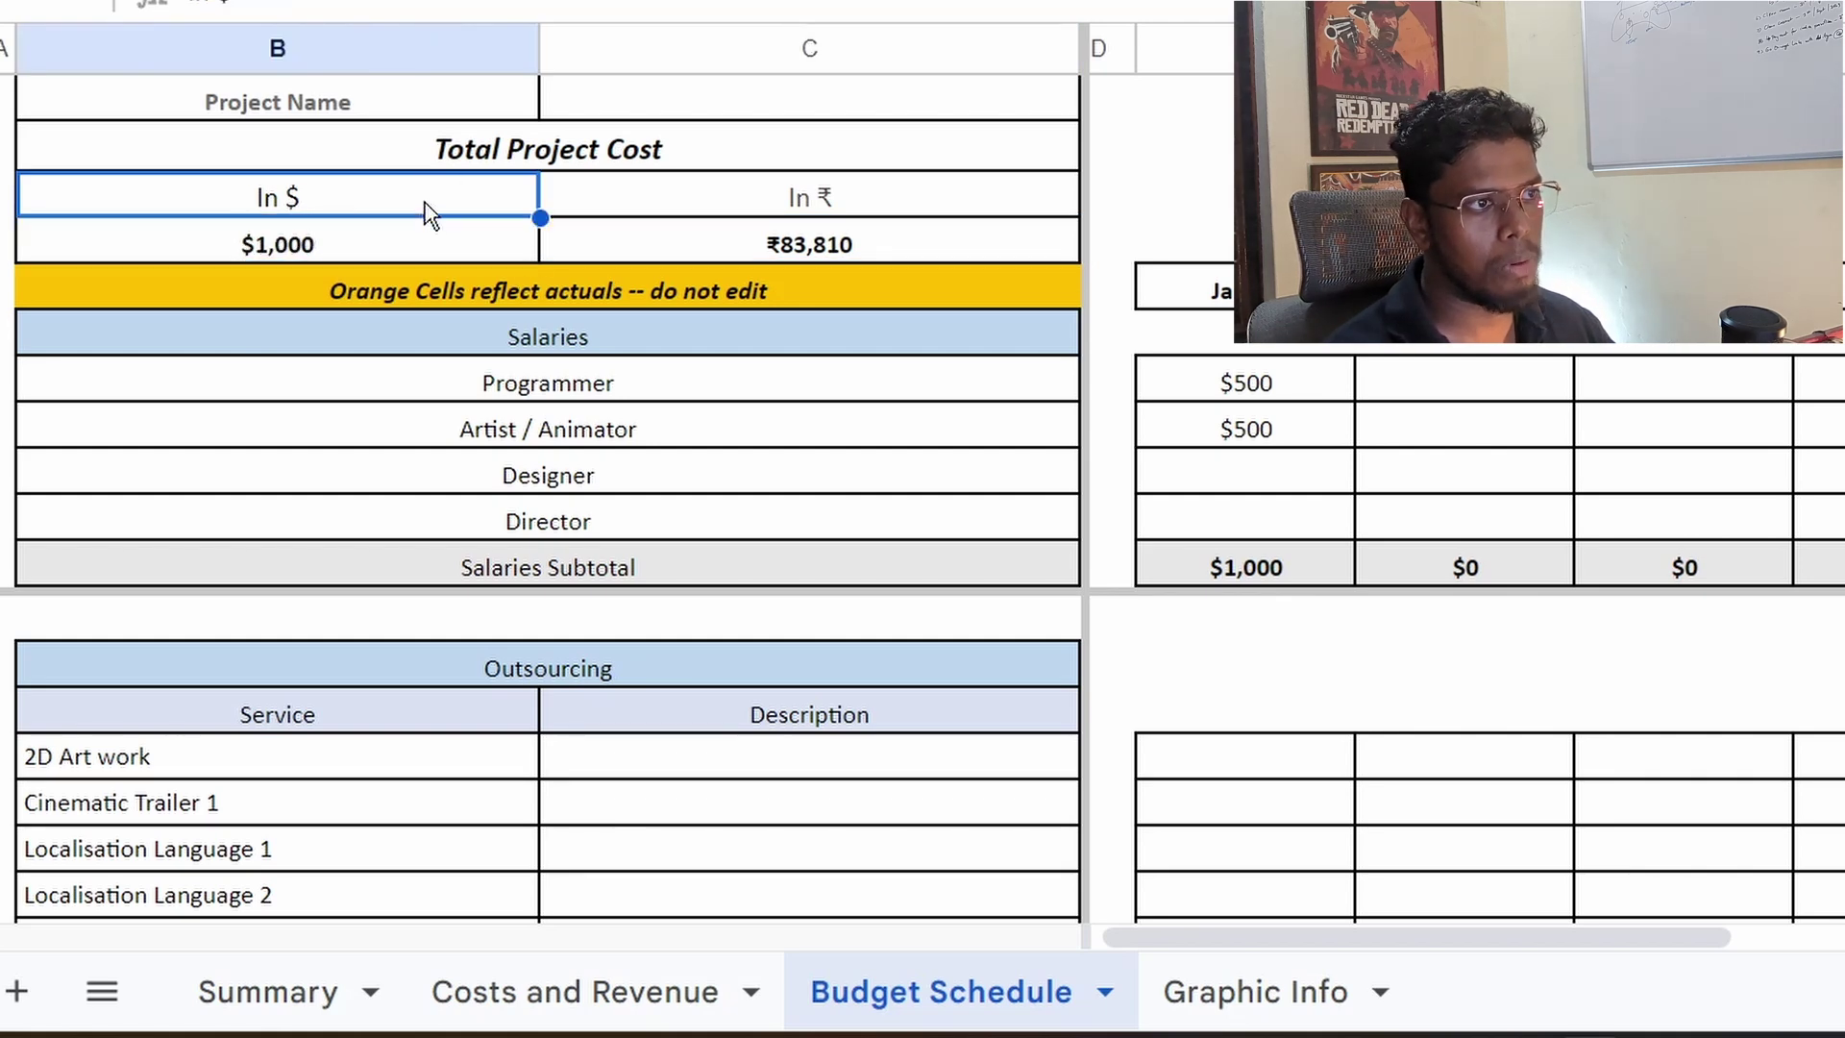
{"action": "key", "text": "shift+Right"}
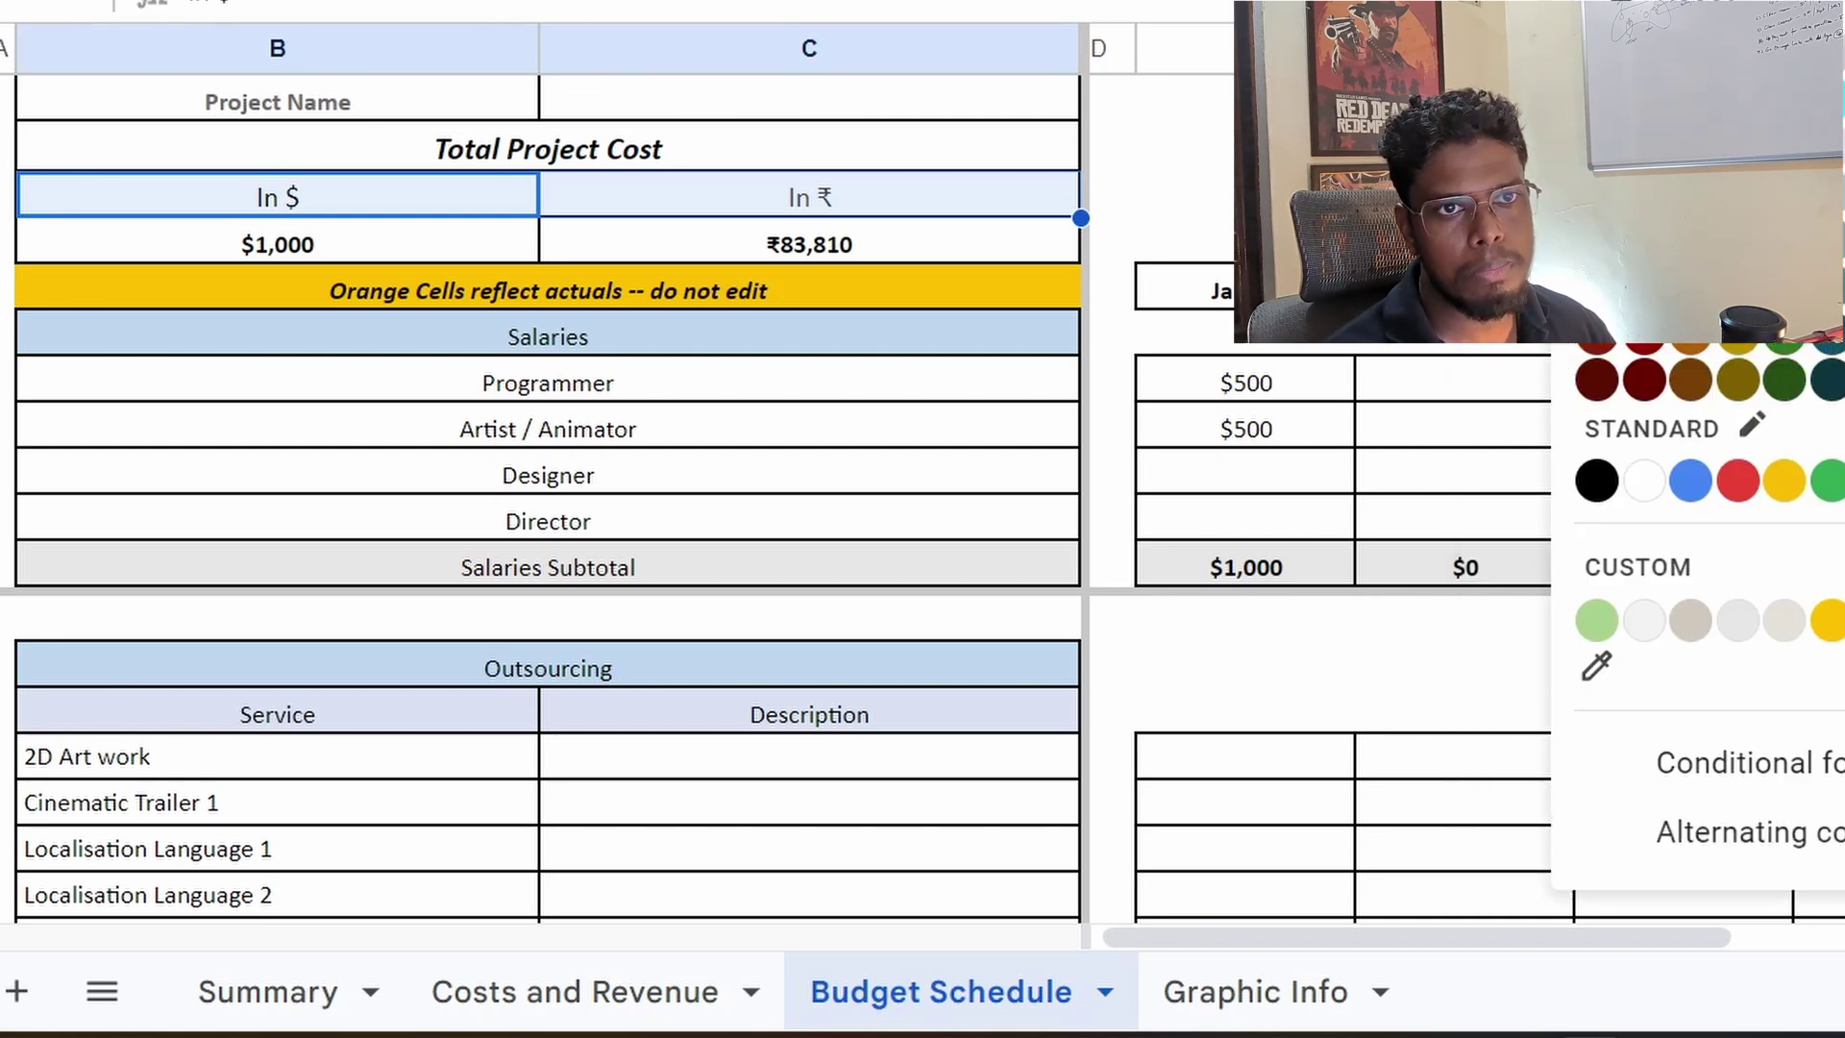
{"action": "left_click", "coordinate": [1644, 149]}
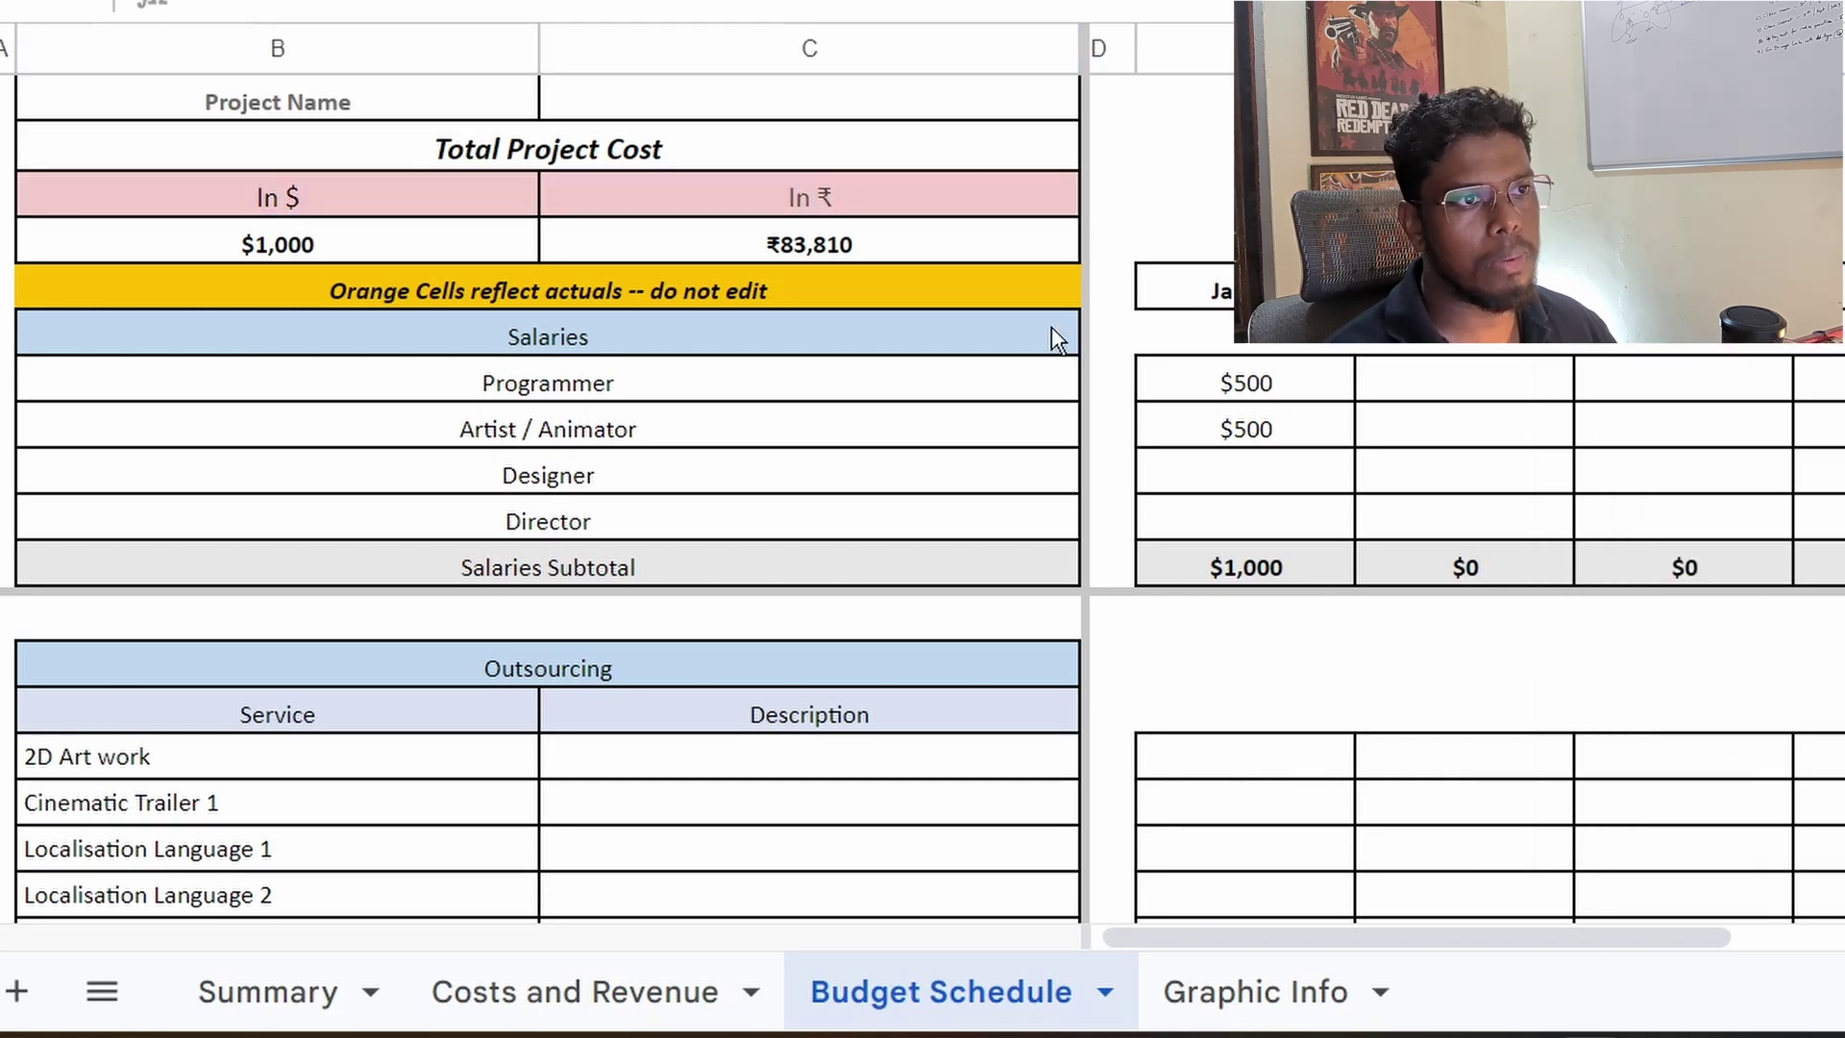
{"action": "left_click", "coordinate": [740, 248]}
Step: Enter $500 Jan-25 salaries for the Designer and the Director
{"action": "left_click", "coordinate": [1246, 471]}
{"action": "type", "text": "500"}
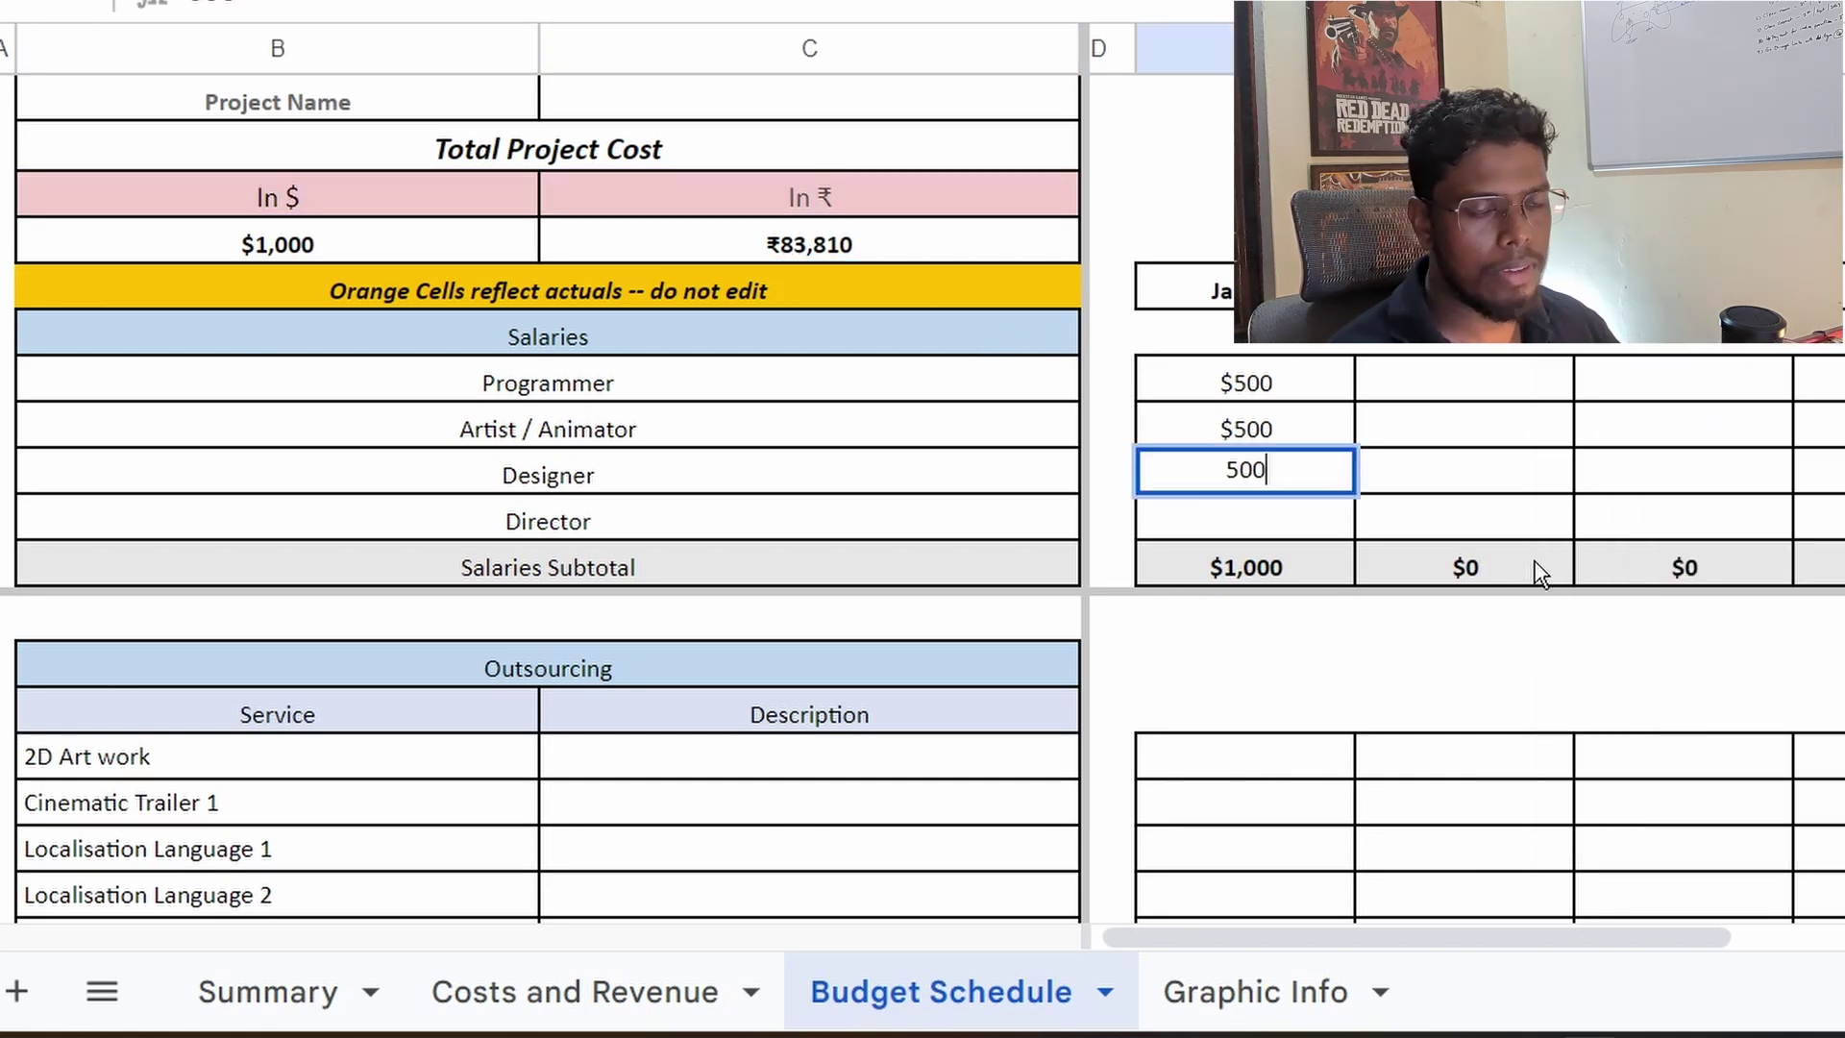
{"action": "left_click", "coordinate": [1315, 531]}
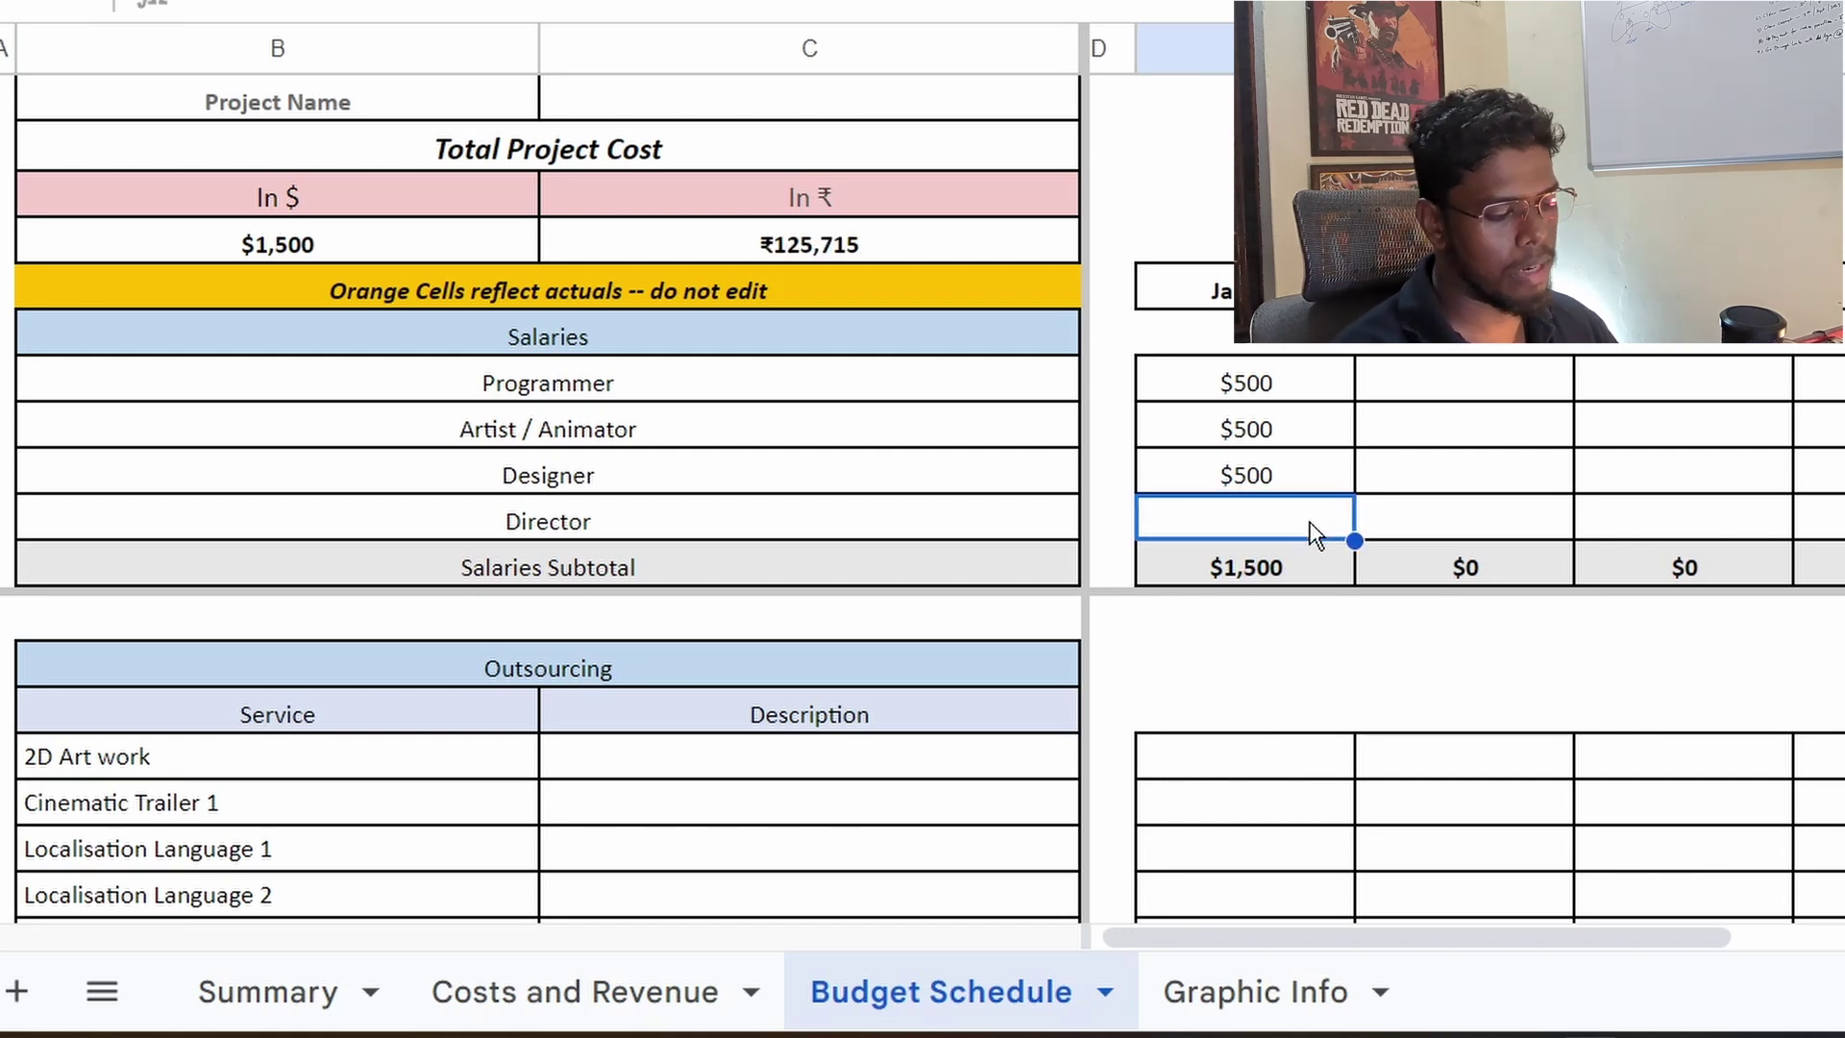
{"action": "type", "text": "500"}
{"action": "left_click", "coordinate": [1471, 485]}
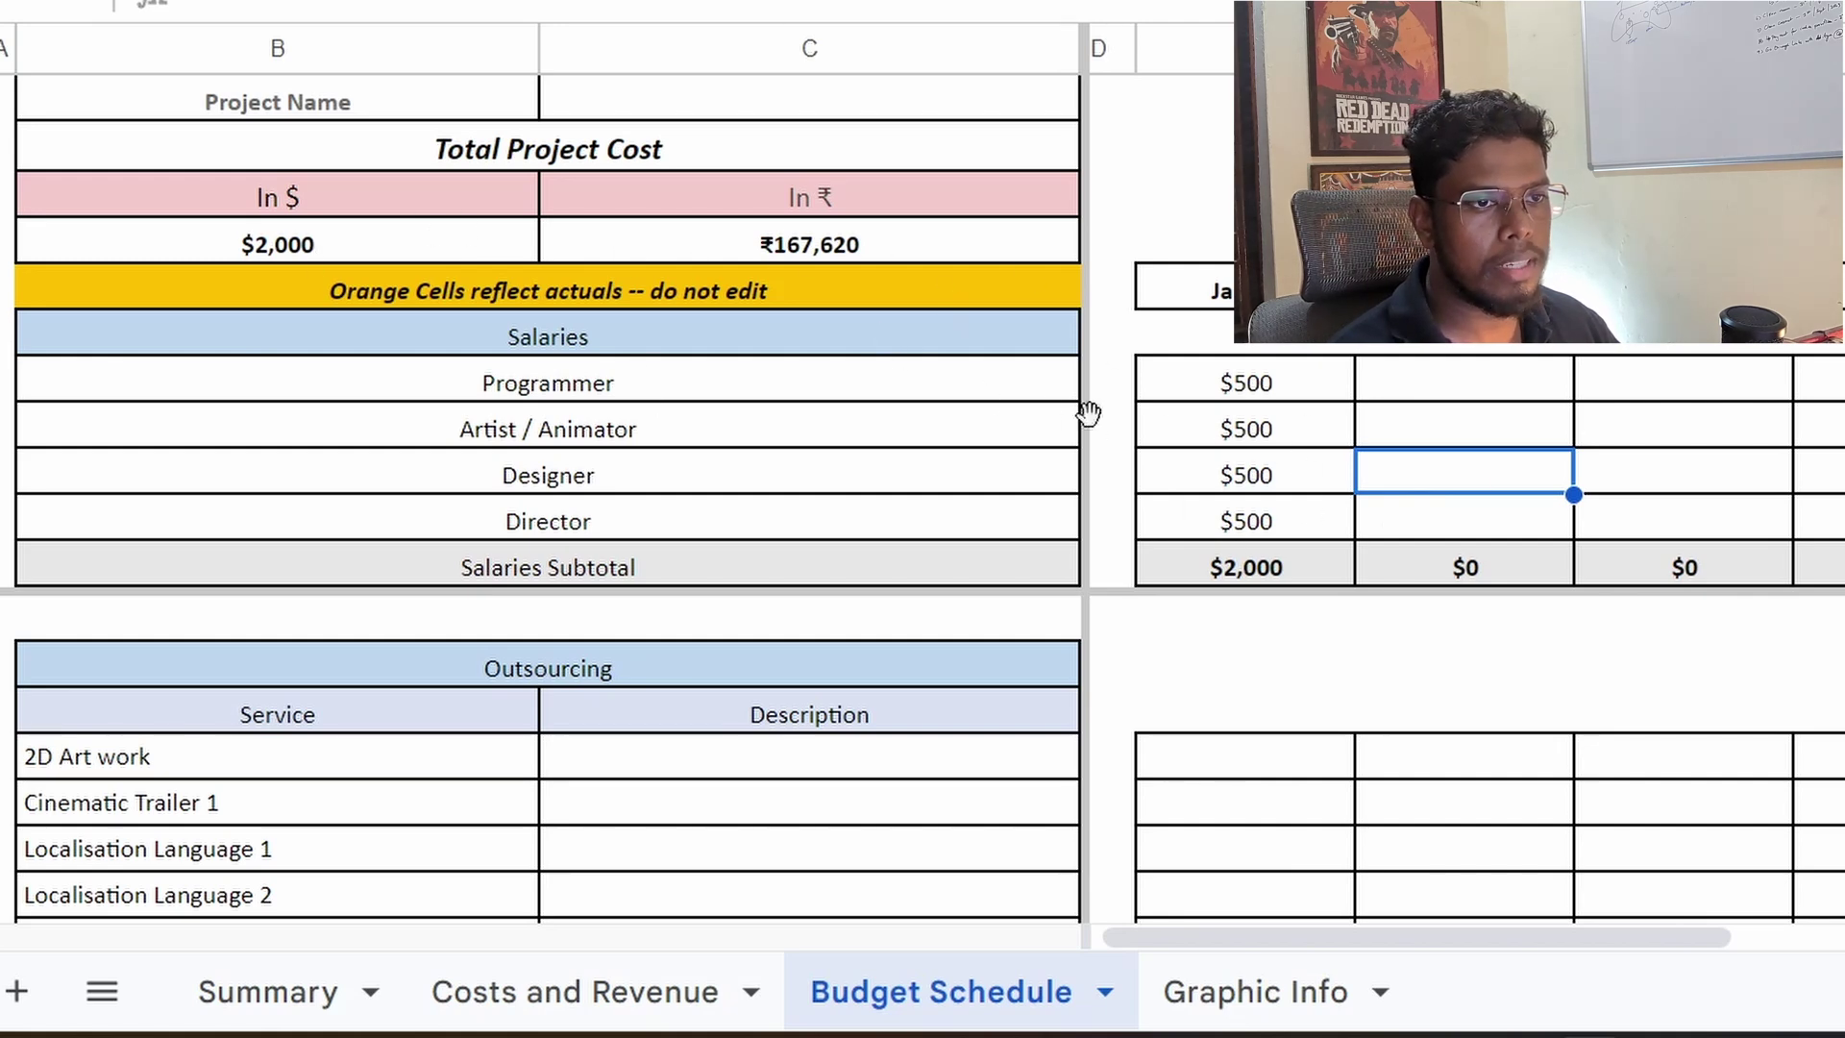
Step: Check the Fund pie chart on Graphic Info, then move to the Costs and Revenue sheet
{"action": "left_click", "coordinate": [1216, 1004]}
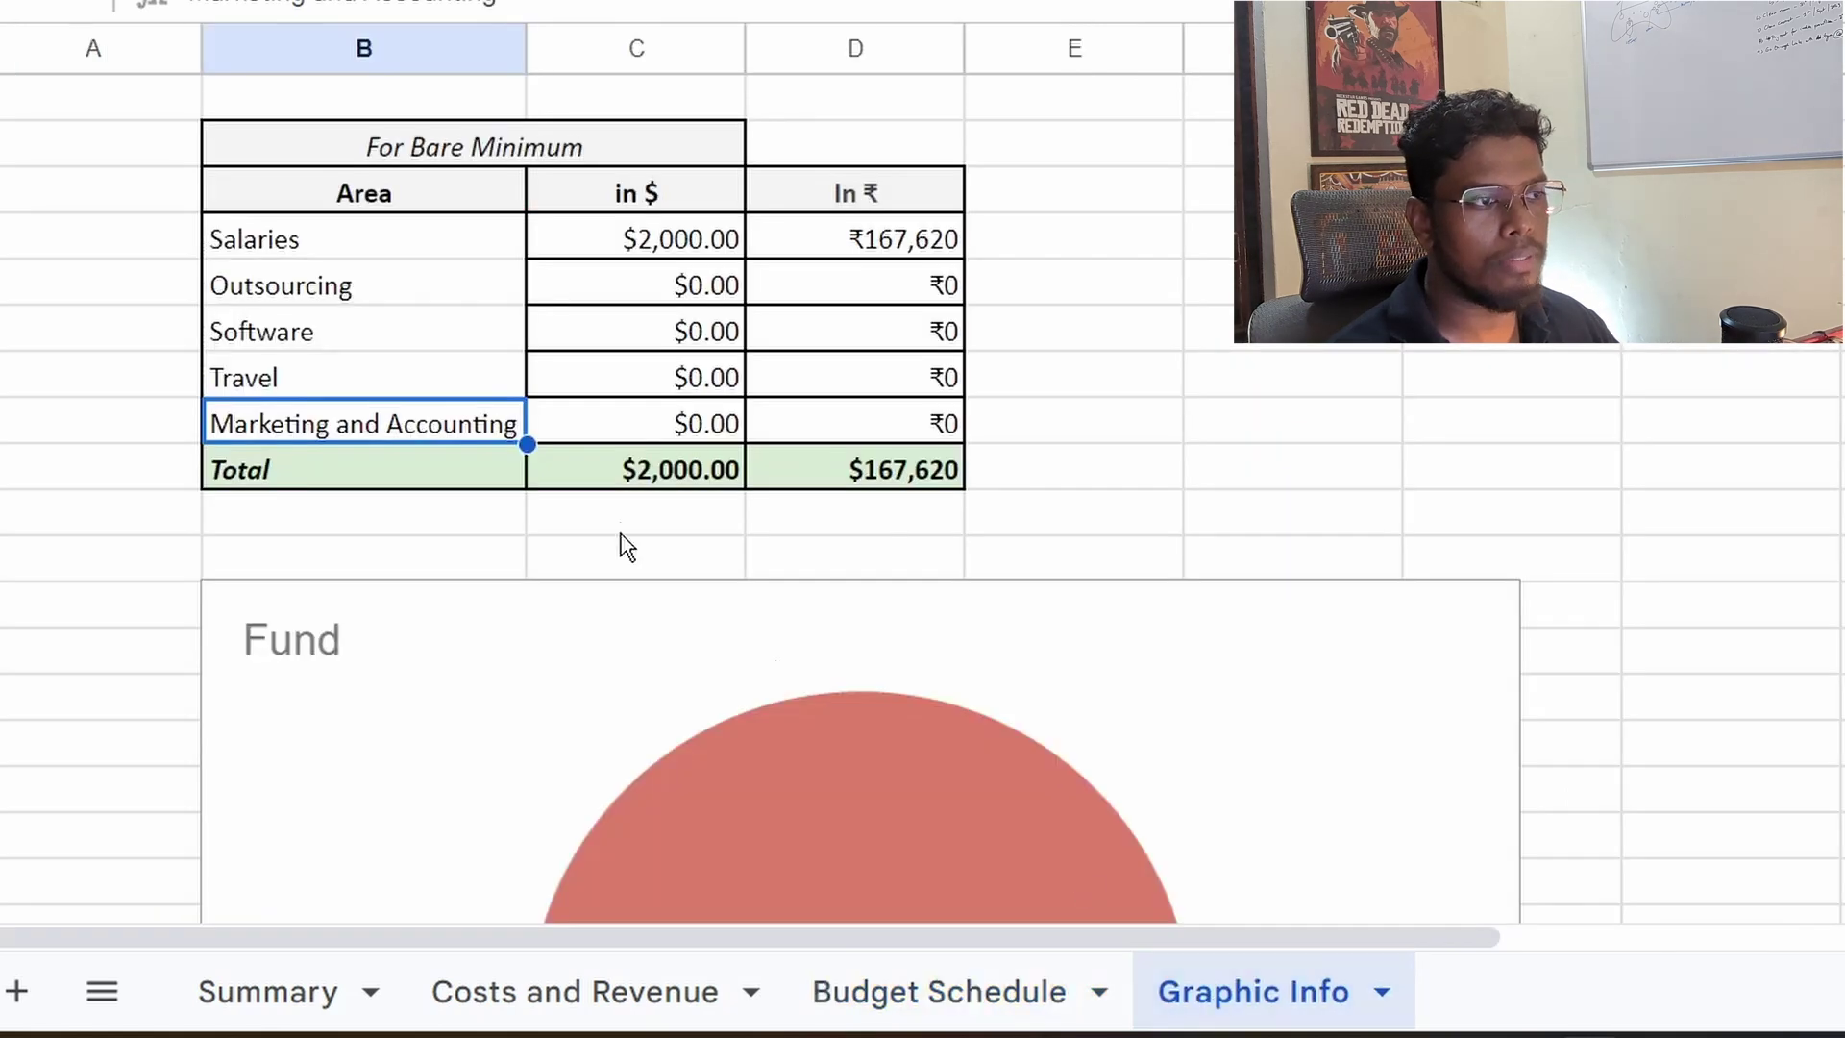
{"action": "scroll", "coordinate": [622, 533], "scroll_direction": "down", "scroll_amount": 3}
{"action": "scroll", "coordinate": [787, 423], "scroll_direction": "down", "scroll_amount": 3}
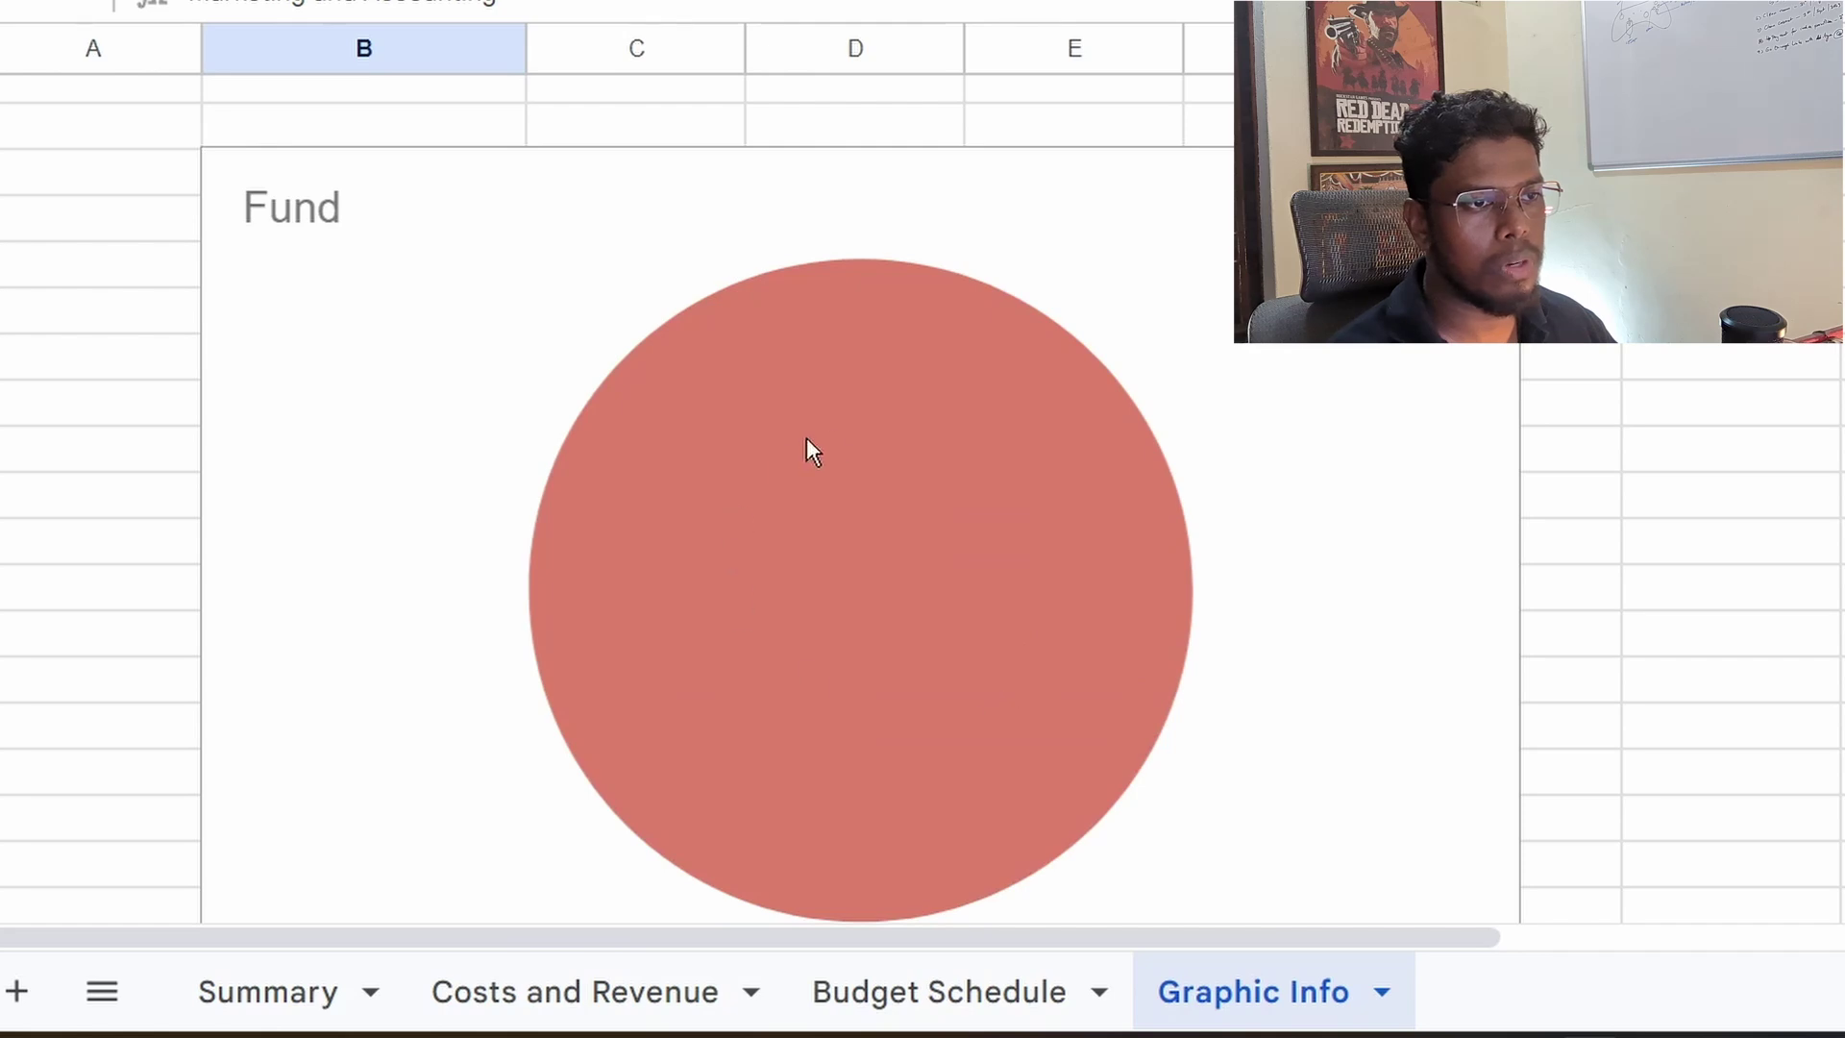
{"action": "left_click", "coordinate": [573, 990]}
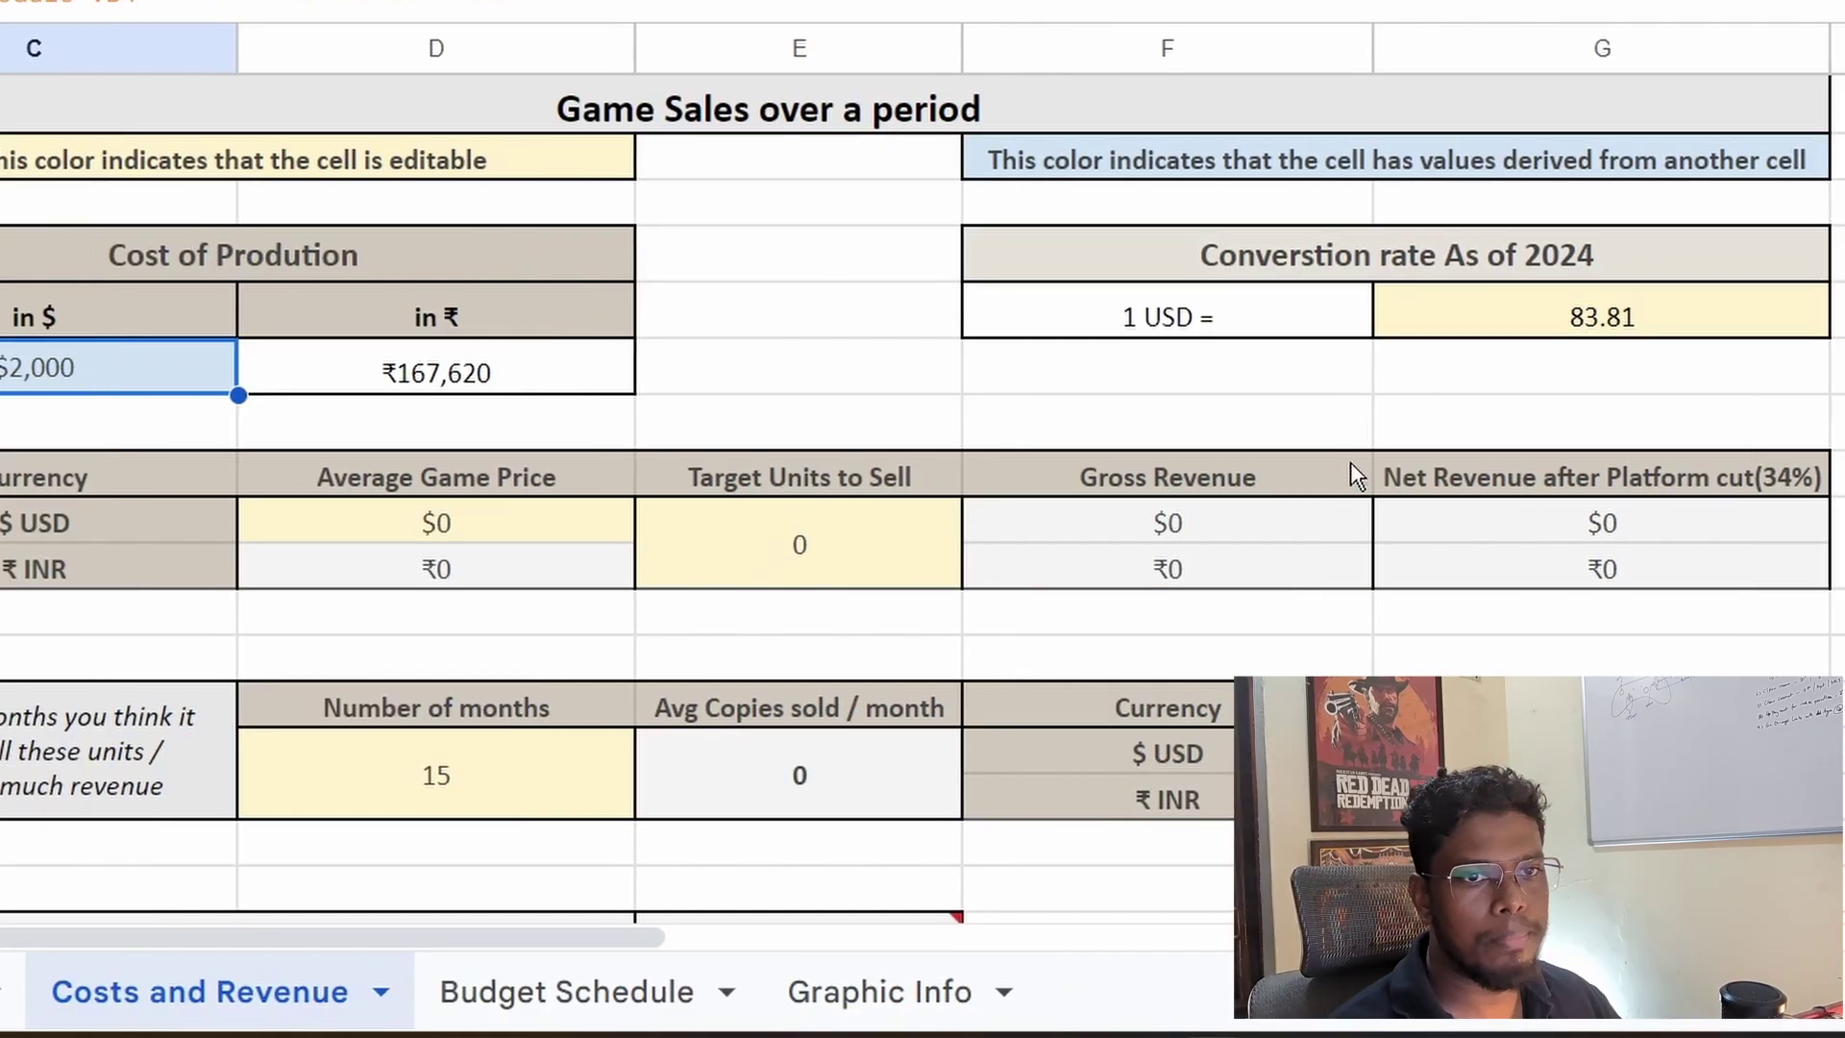
Step: Note the 83.81 rate, then return to Budget Schedule and review the month columns and January subtotal
{"action": "left_click", "coordinate": [1581, 322]}
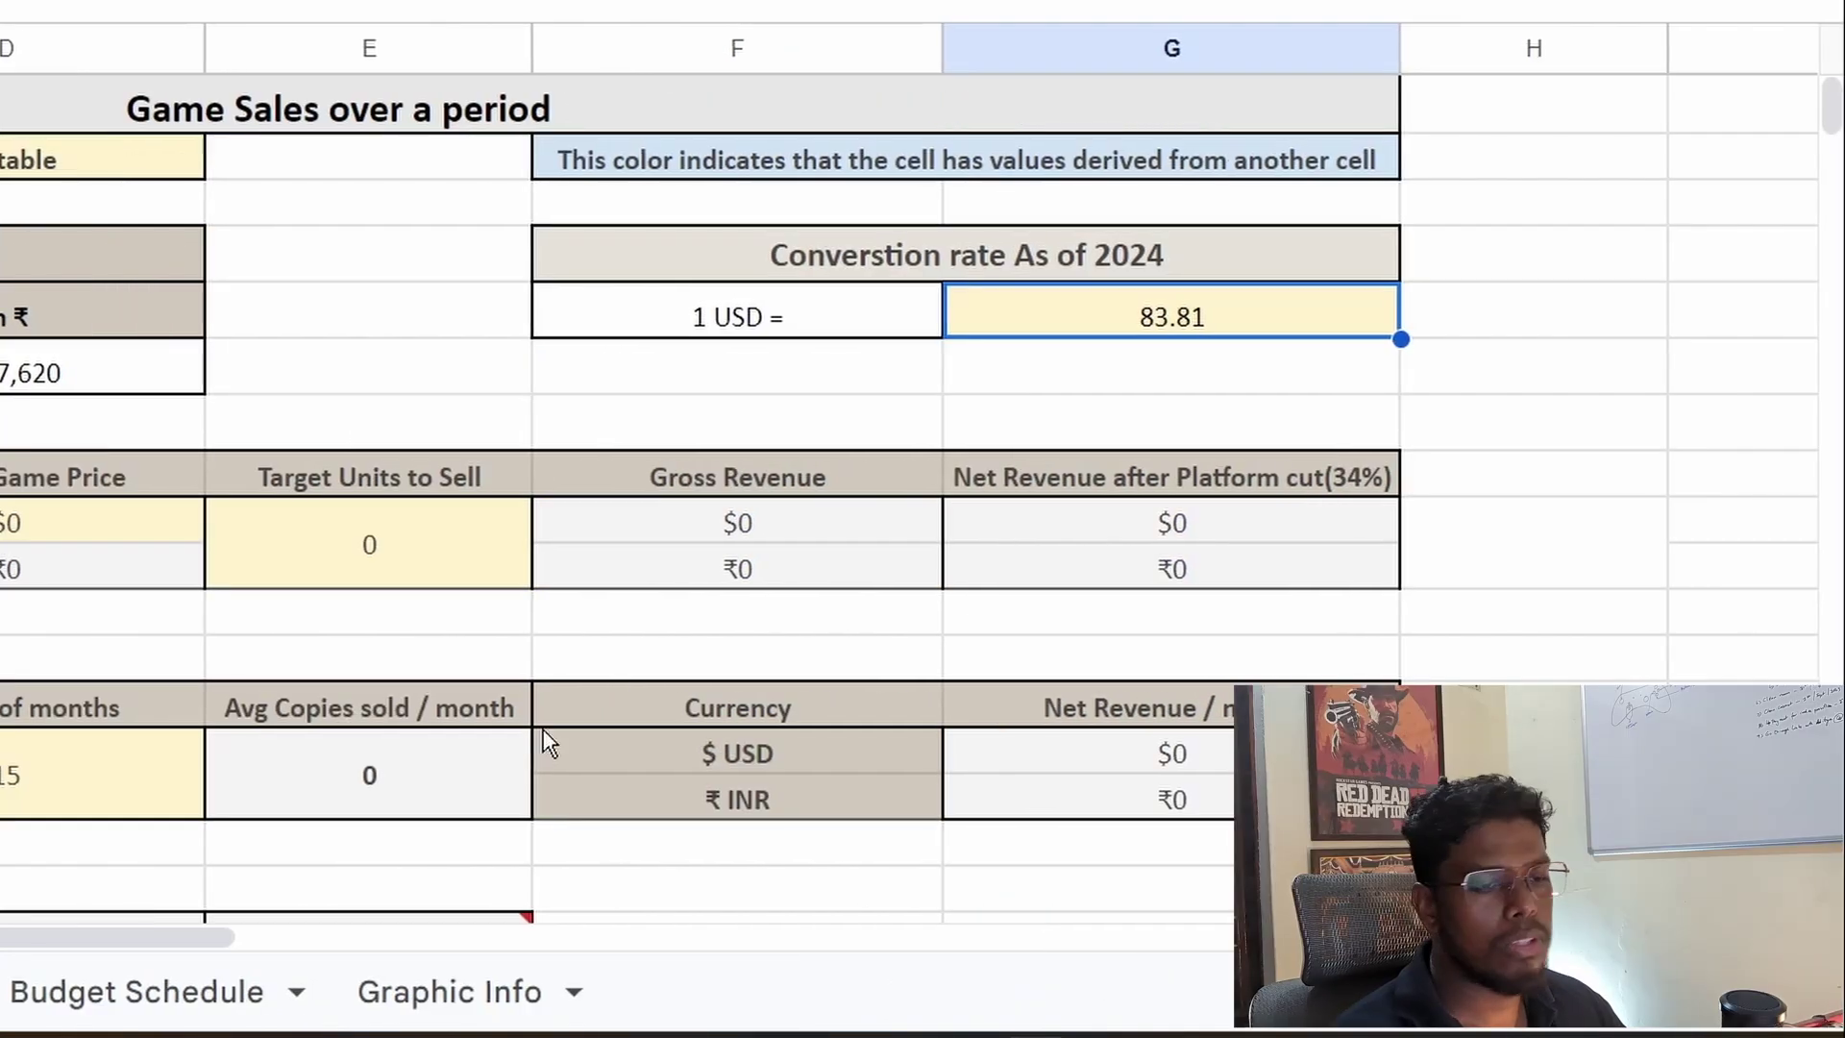
{"action": "left_click", "coordinate": [132, 993]}
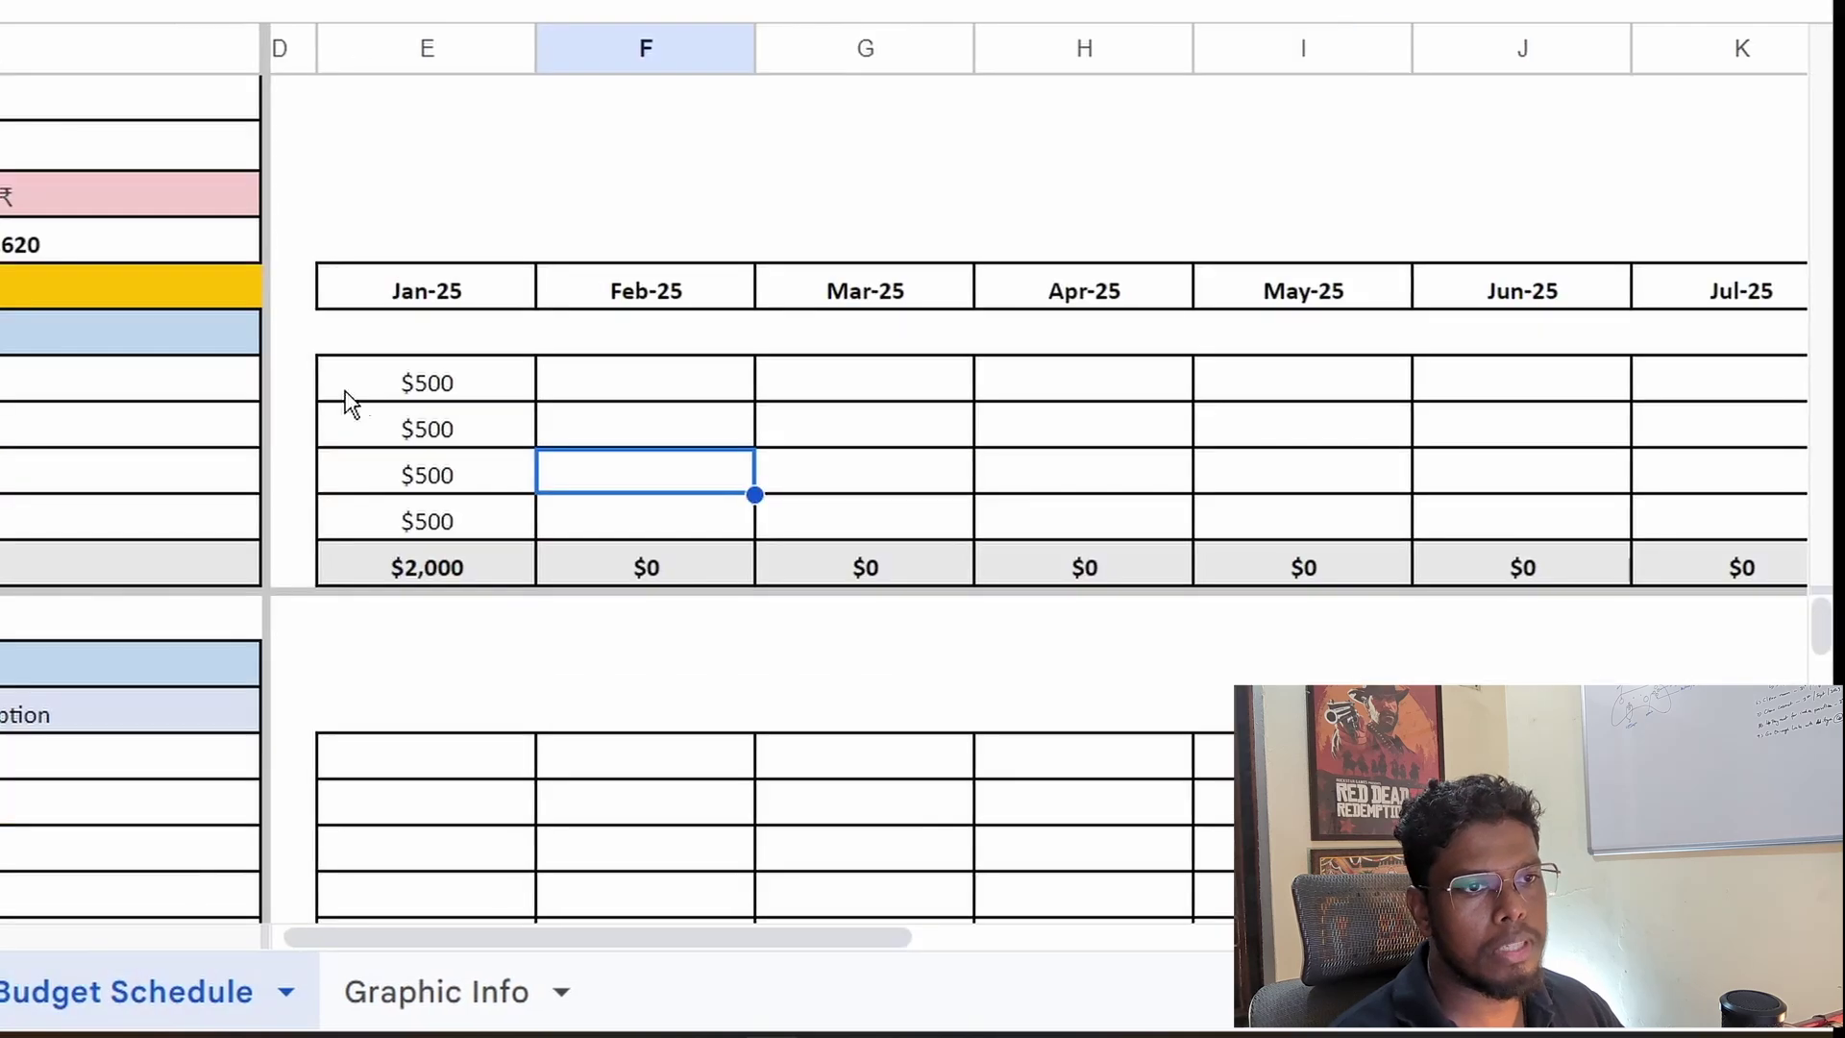
{"action": "mouse_move", "coordinate": [349, 939]}
{"action": "left_mouse_down"}
{"action": "mouse_move", "coordinate": [416, 948]}
{"action": "mouse_move", "coordinate": [381, 943]}
{"action": "left_mouse_up"}
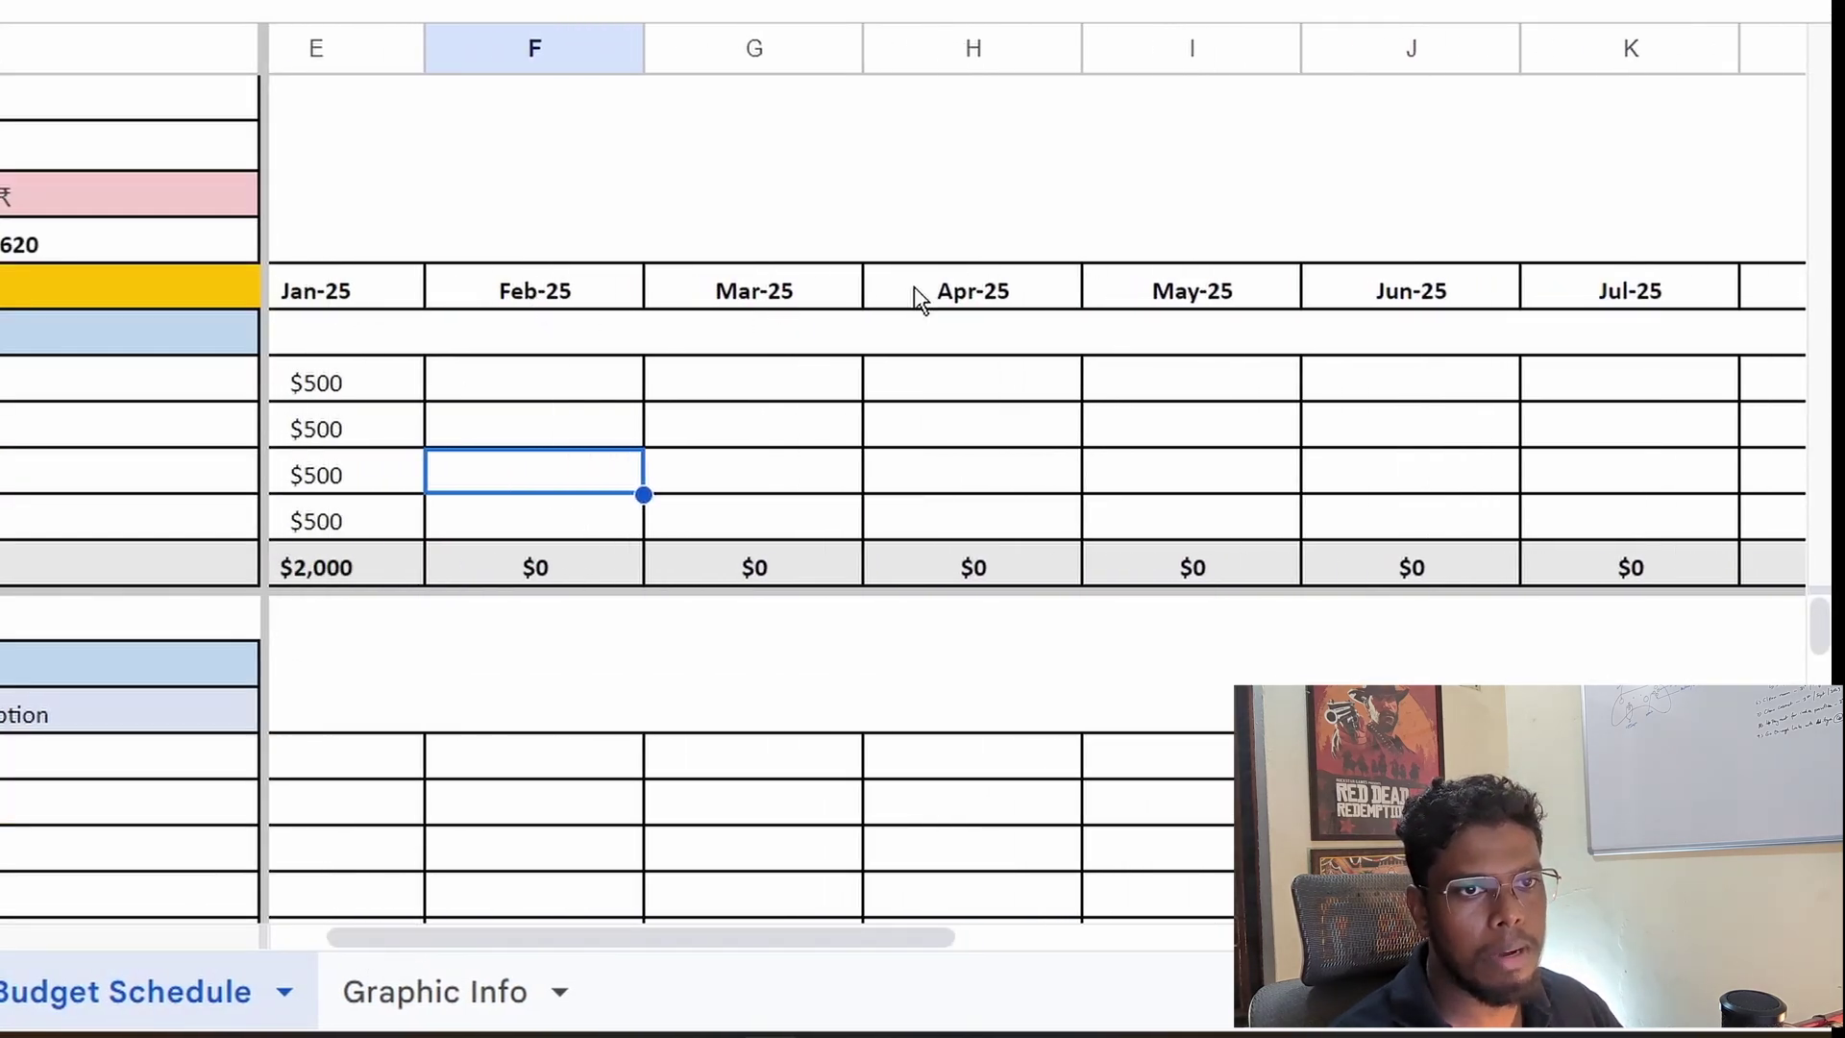
{"action": "left_click_drag", "start_coordinate": [654, 904], "coordinate": [1188, 932]}
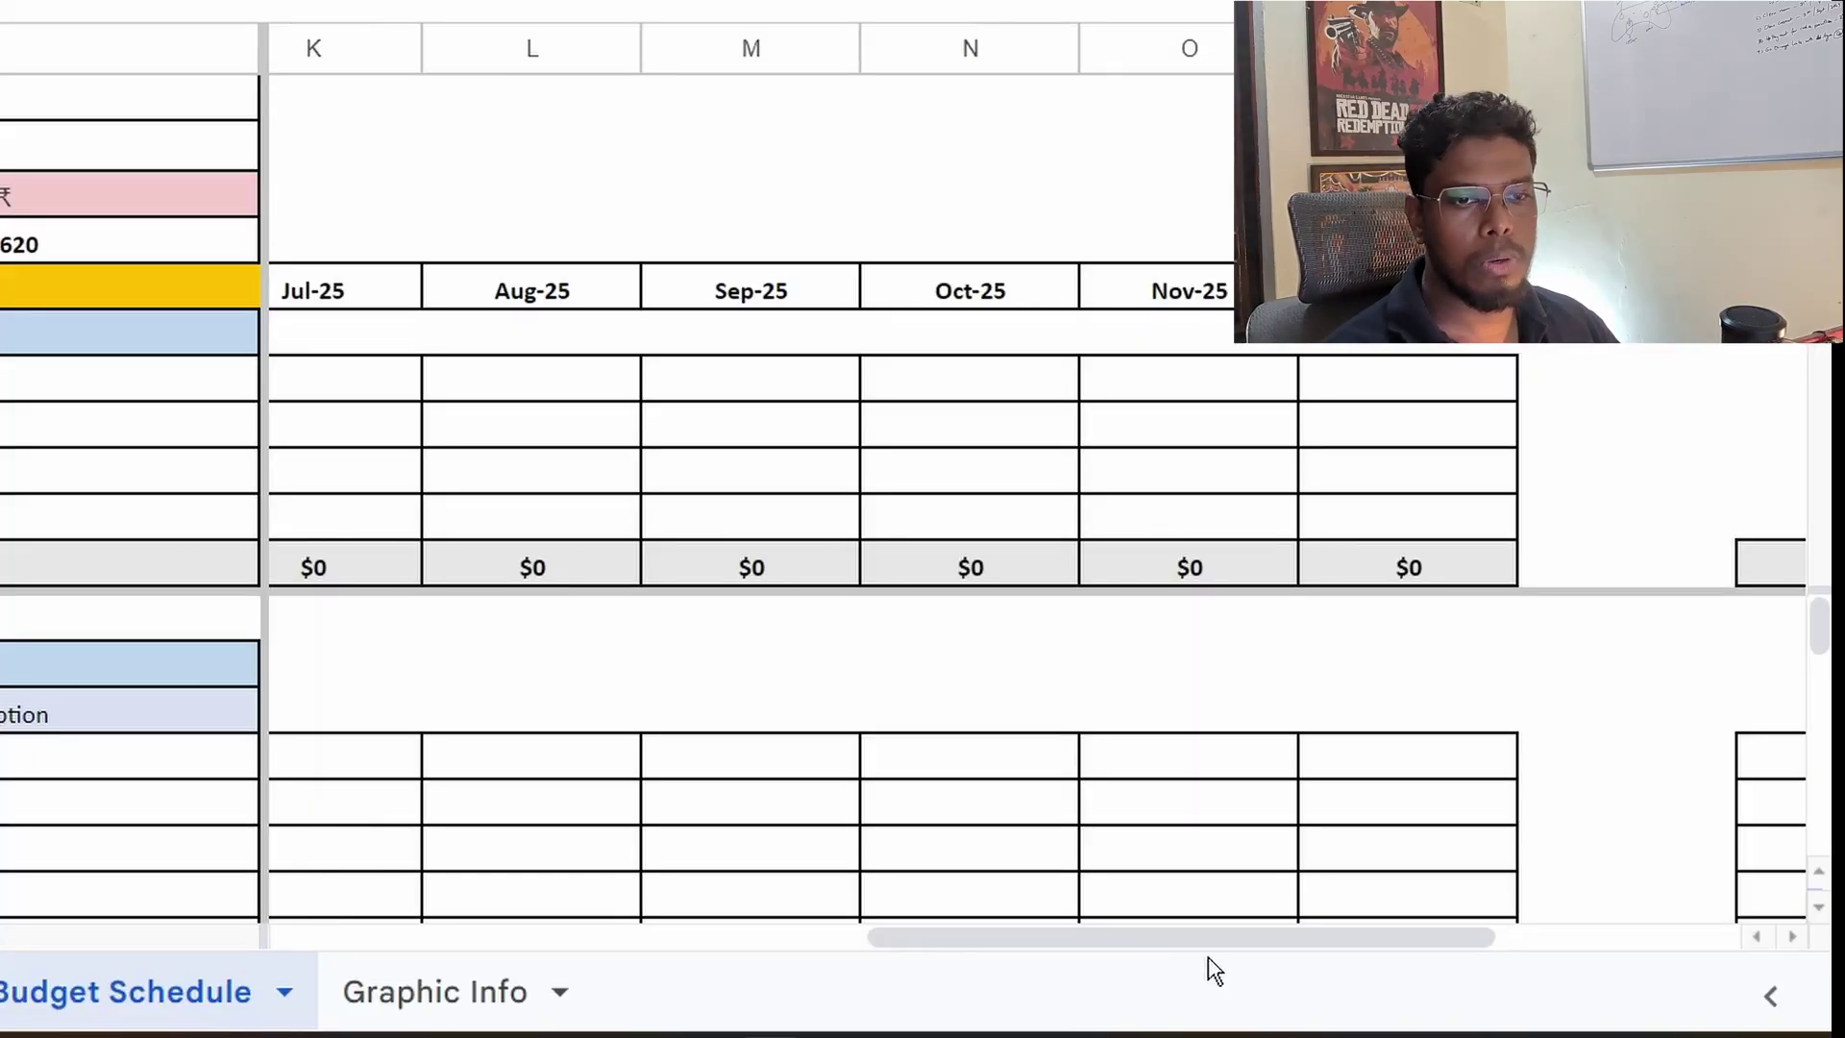
{"action": "left_click_drag", "start_coordinate": [1190, 940], "coordinate": [590, 960]}
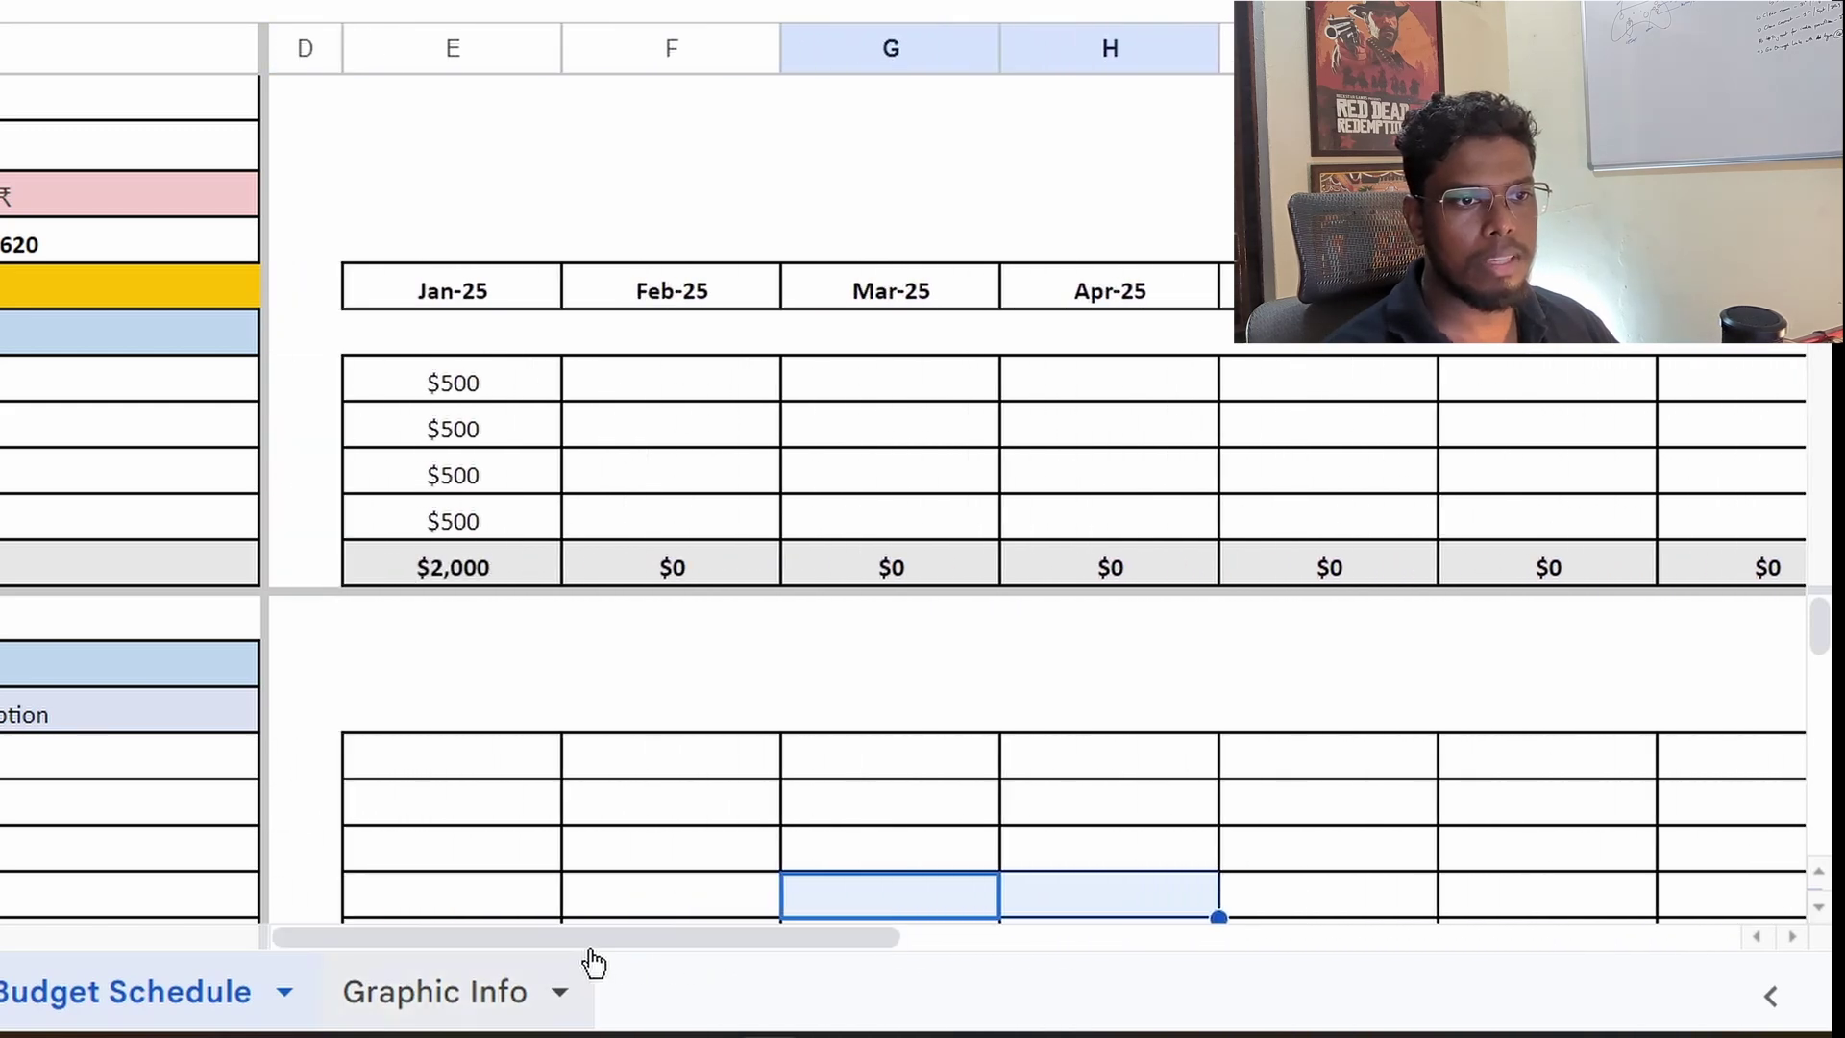
{"action": "left_click", "coordinate": [495, 581]}
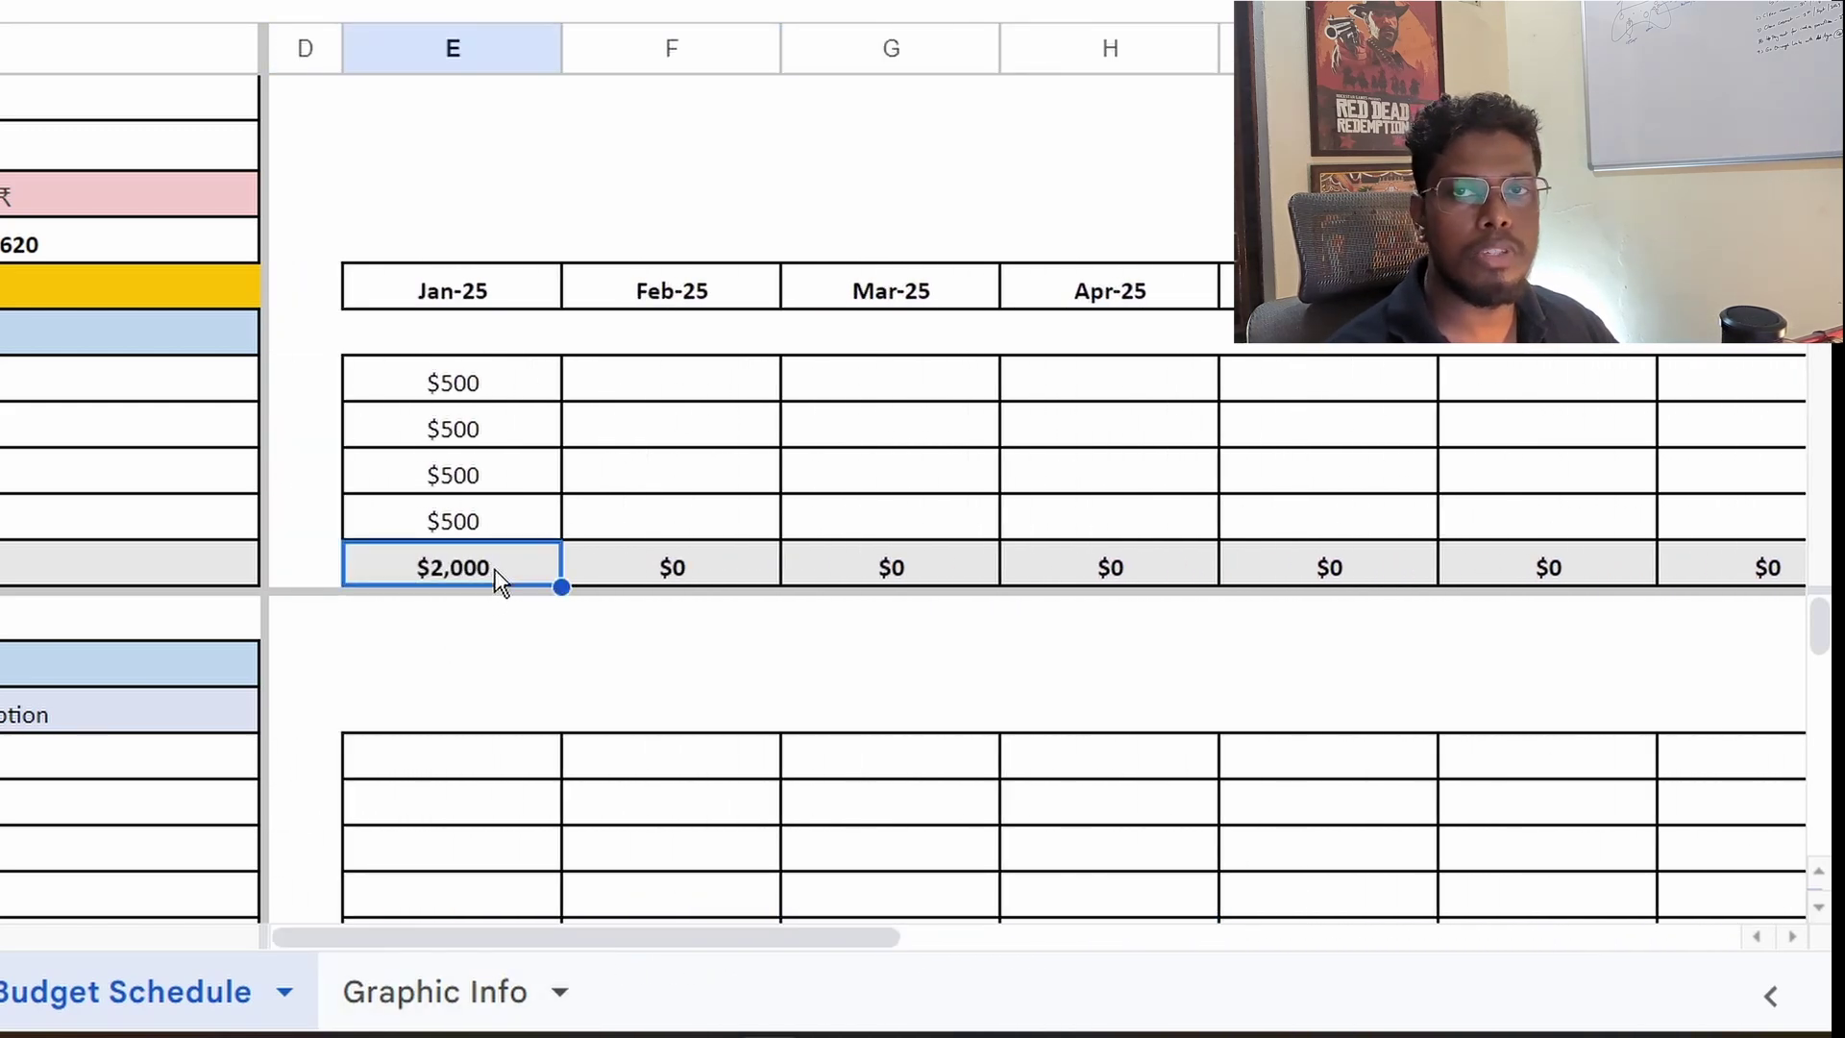
{"action": "mouse_move", "coordinate": [638, 938]}
{"action": "left_mouse_down"}
{"action": "mouse_move", "coordinate": [696, 940]}
{"action": "mouse_move", "coordinate": [657, 933]}
{"action": "left_mouse_up"}
Step: Copy the four $500 January salaries (E7:E10) into Feb-25 through Jun-25
{"action": "left_click", "coordinate": [395, 361]}
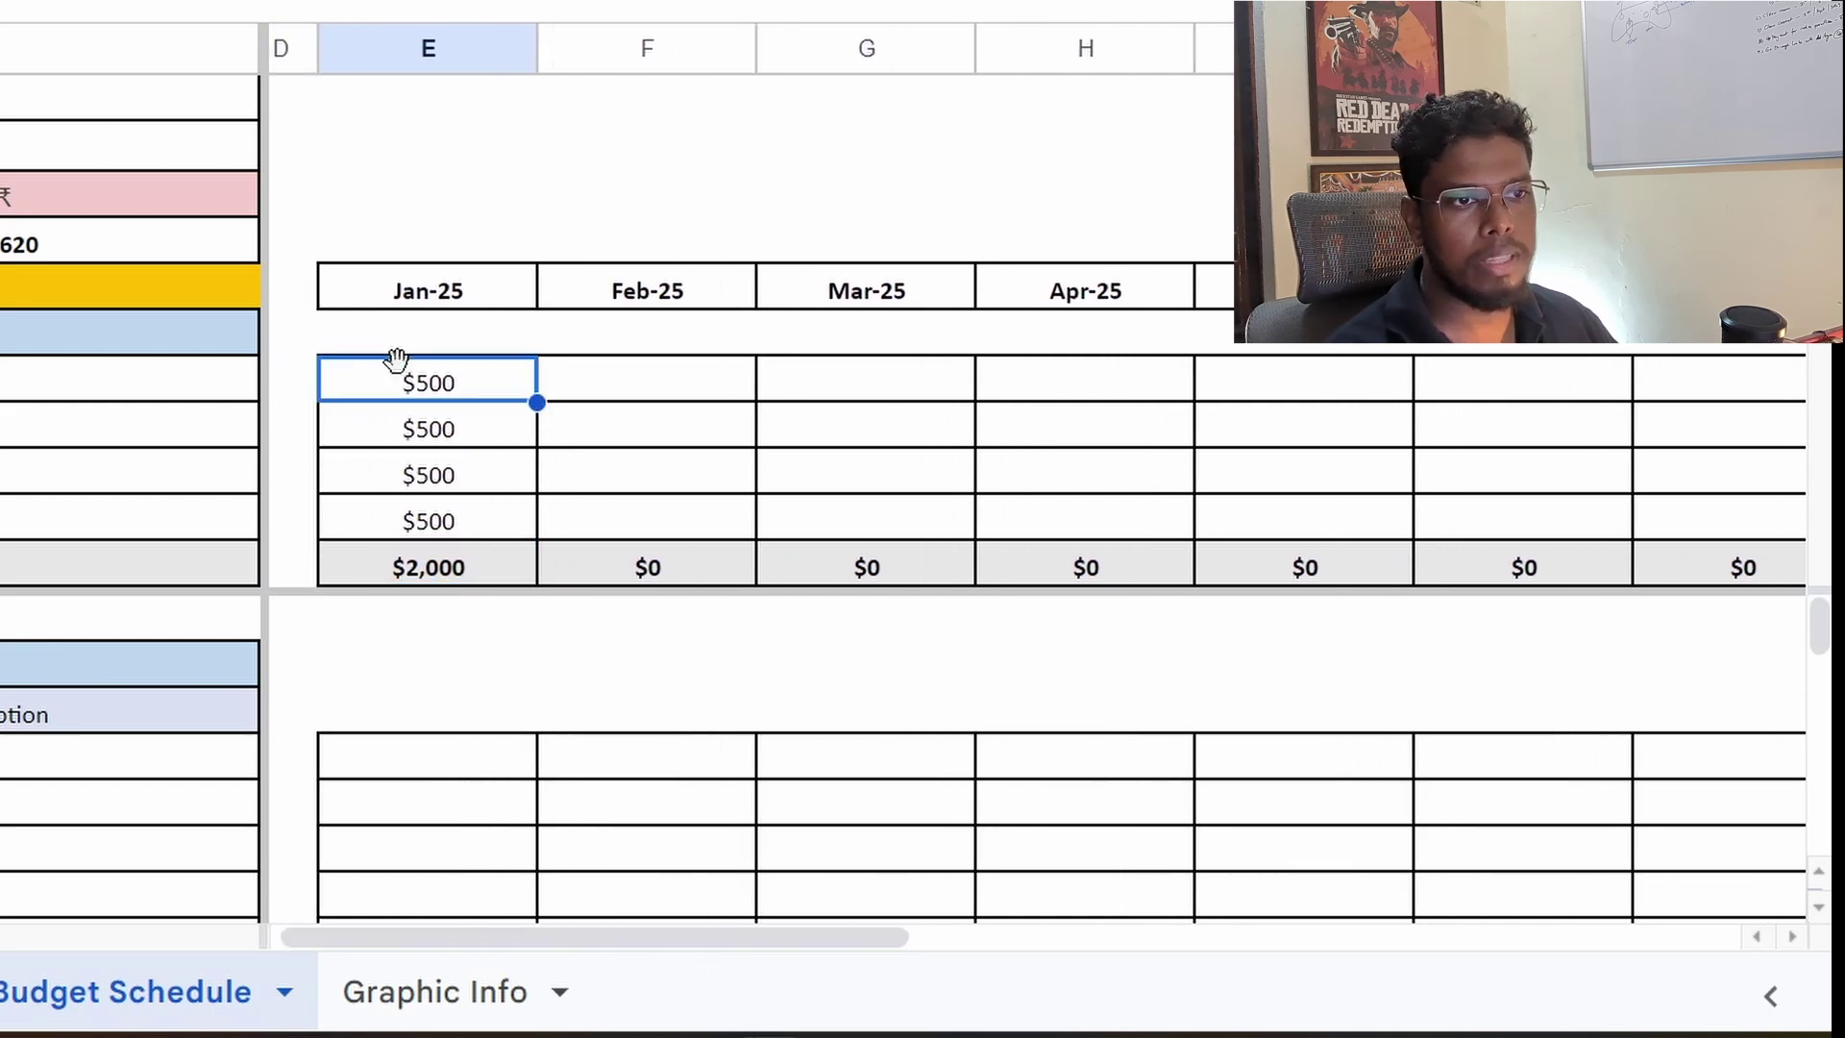
{"action": "key", "text": "shift+Down"}
{"action": "key", "text": "shift+Down"}
{"action": "key", "text": "shift+Down"}
{"action": "key", "text": "ctrl+c"}
{"action": "key", "text": "Right"}
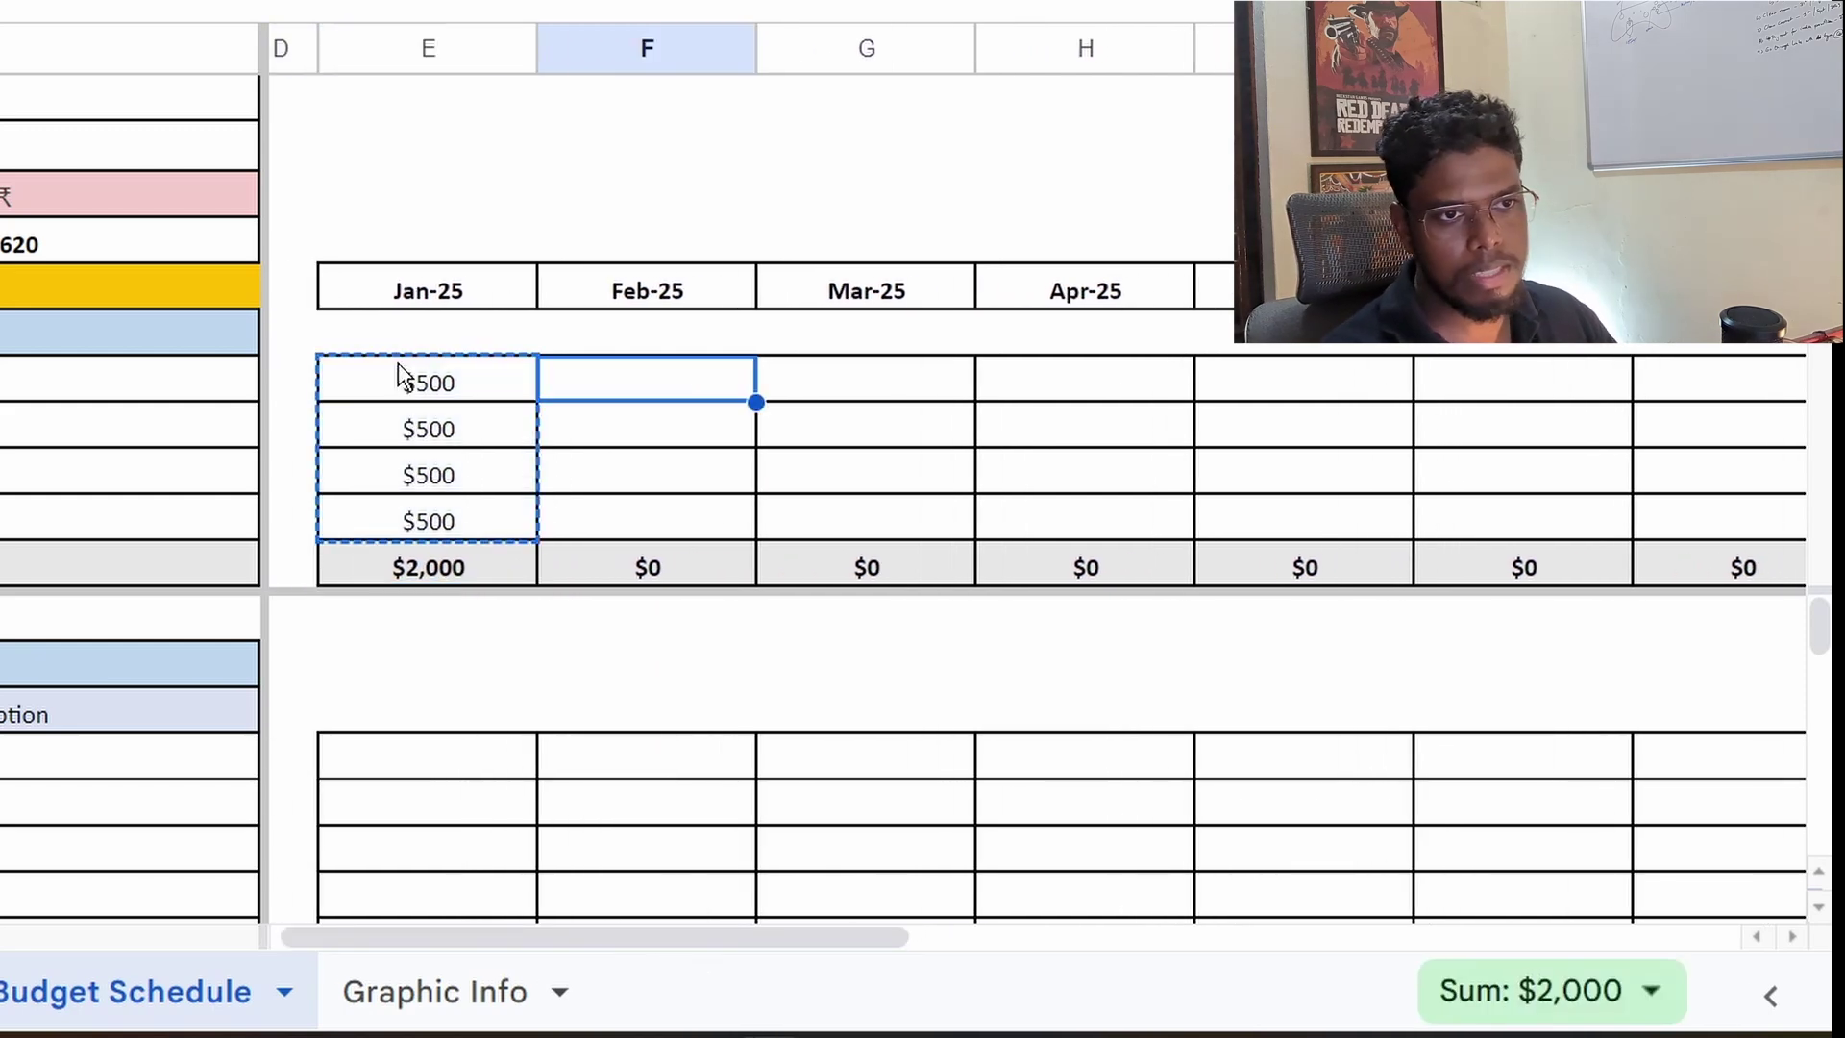
{"action": "key", "text": "shift+Down"}
{"action": "key", "text": "shift+Down"}
{"action": "key", "text": "shift+Down"}
{"action": "key", "text": "shift+Right"}
{"action": "key", "text": "shift+Right"}
{"action": "key", "text": "shift+Right"}
{"action": "key", "text": "shift+Right"}
{"action": "key", "text": "shift+Right"}
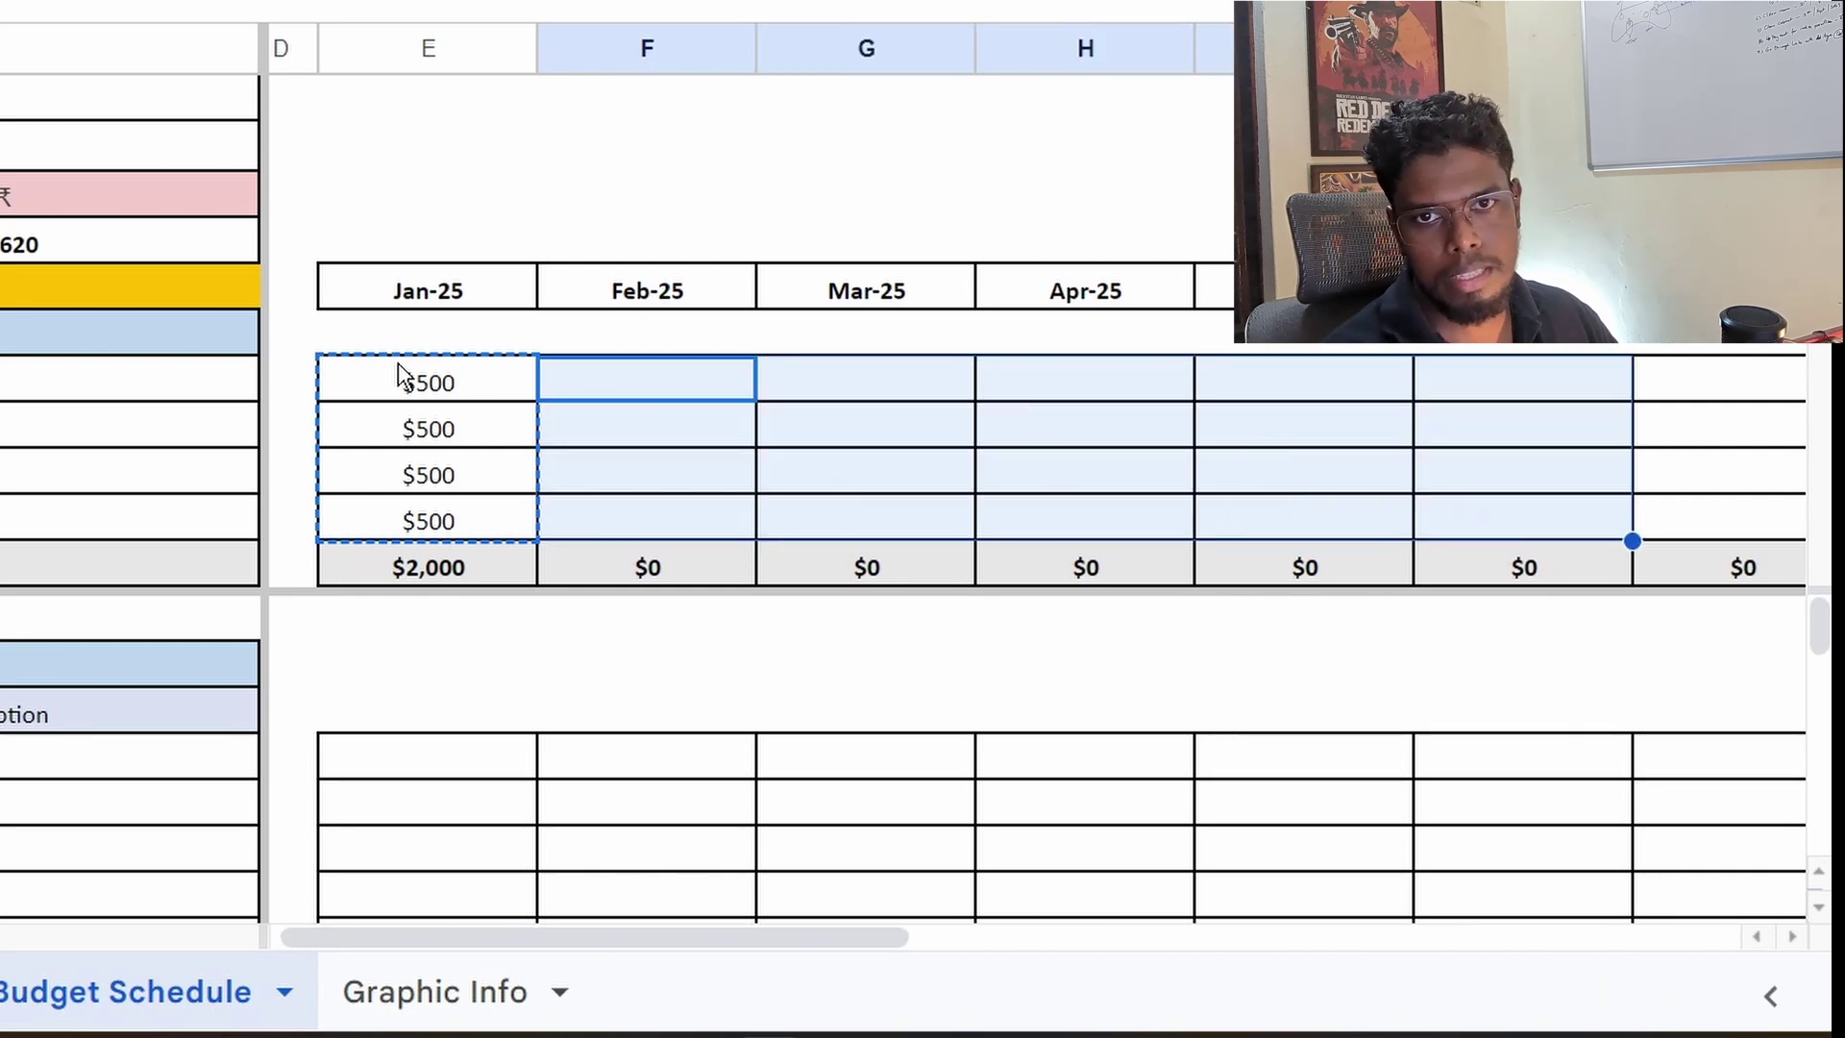
{"action": "key", "text": "shift+Left"}
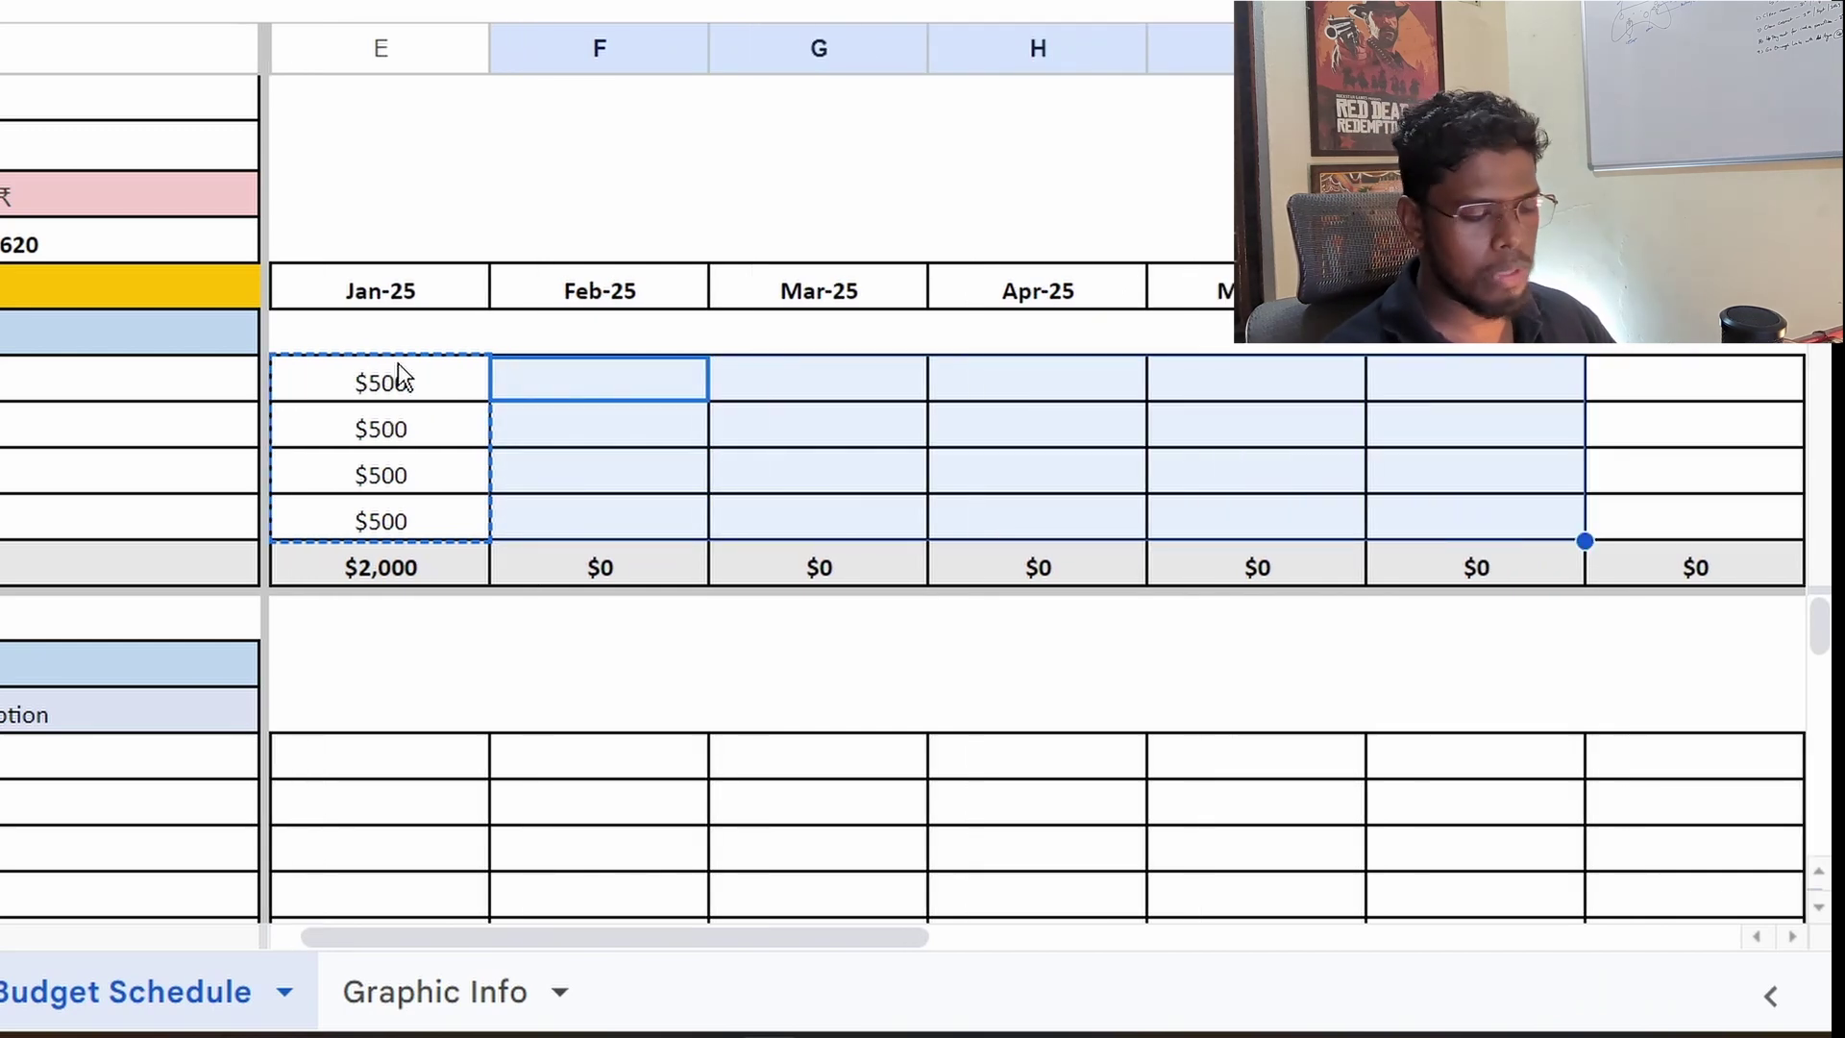
{"action": "key", "text": "ctrl+v"}
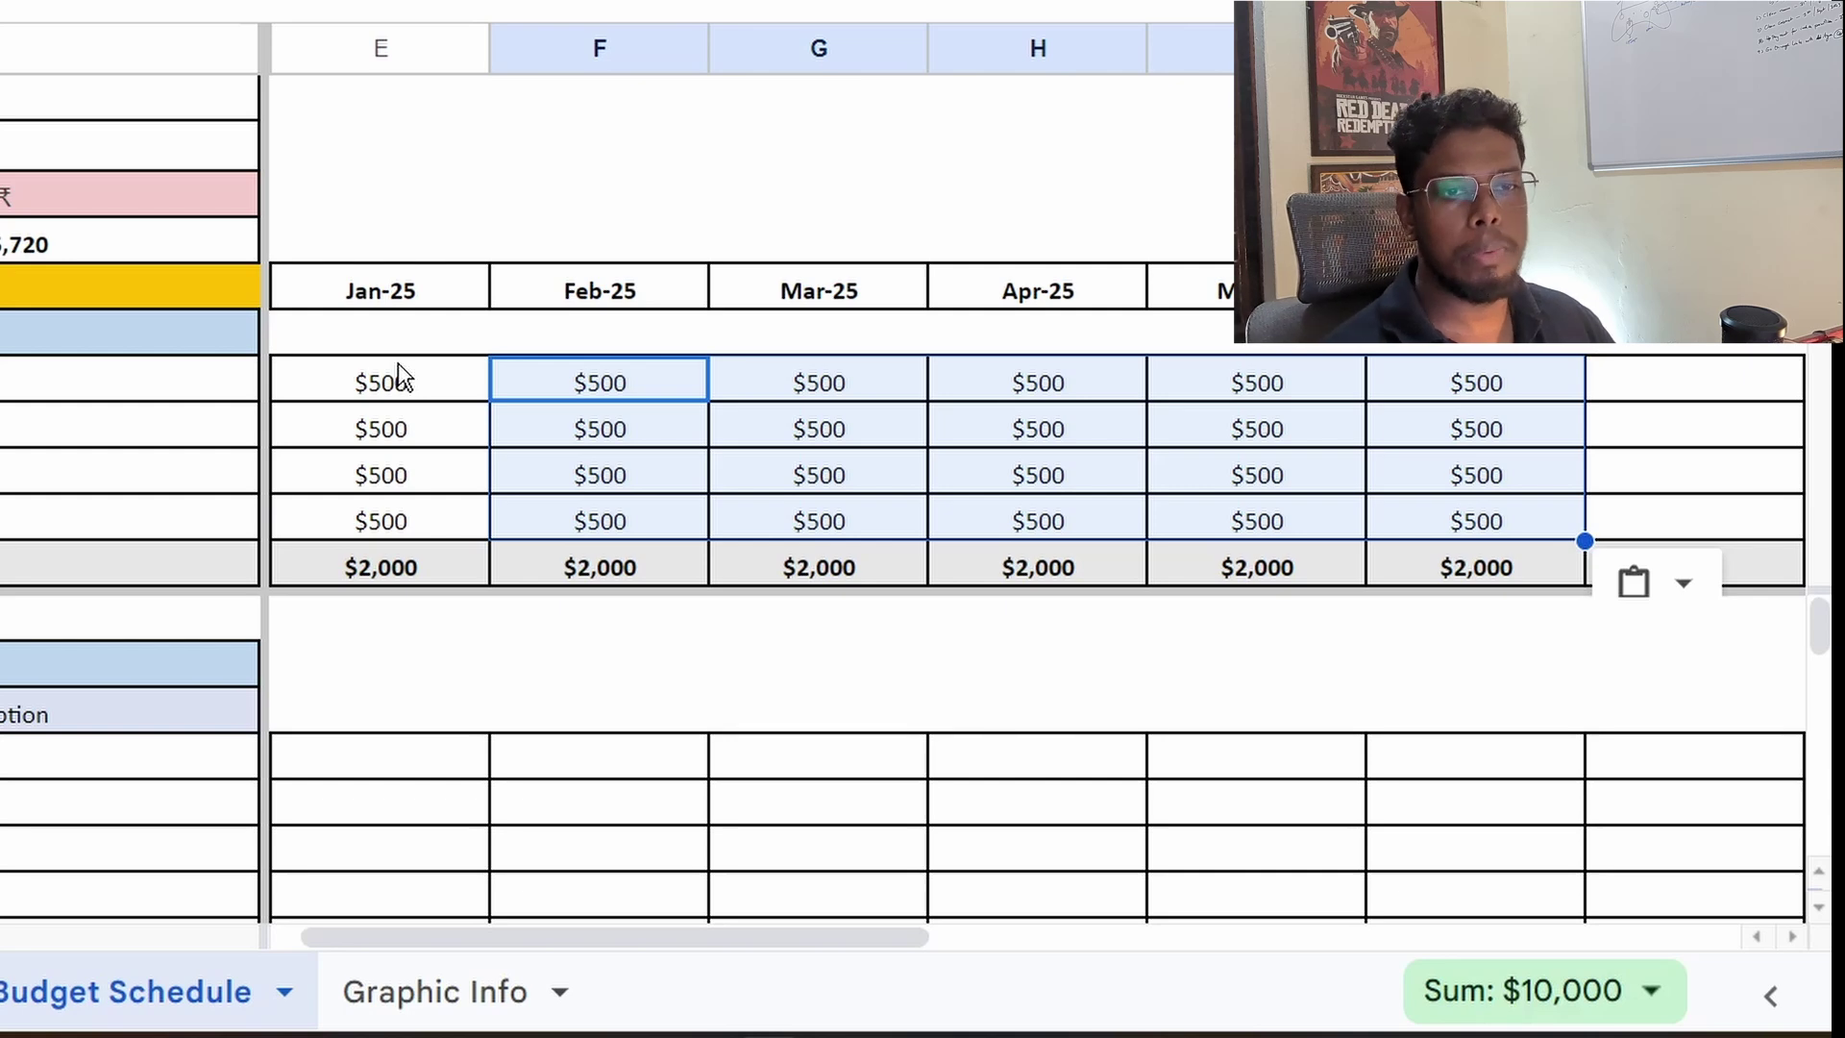
{"action": "left_click_drag", "start_coordinate": [823, 938], "coordinate": [1151, 937]}
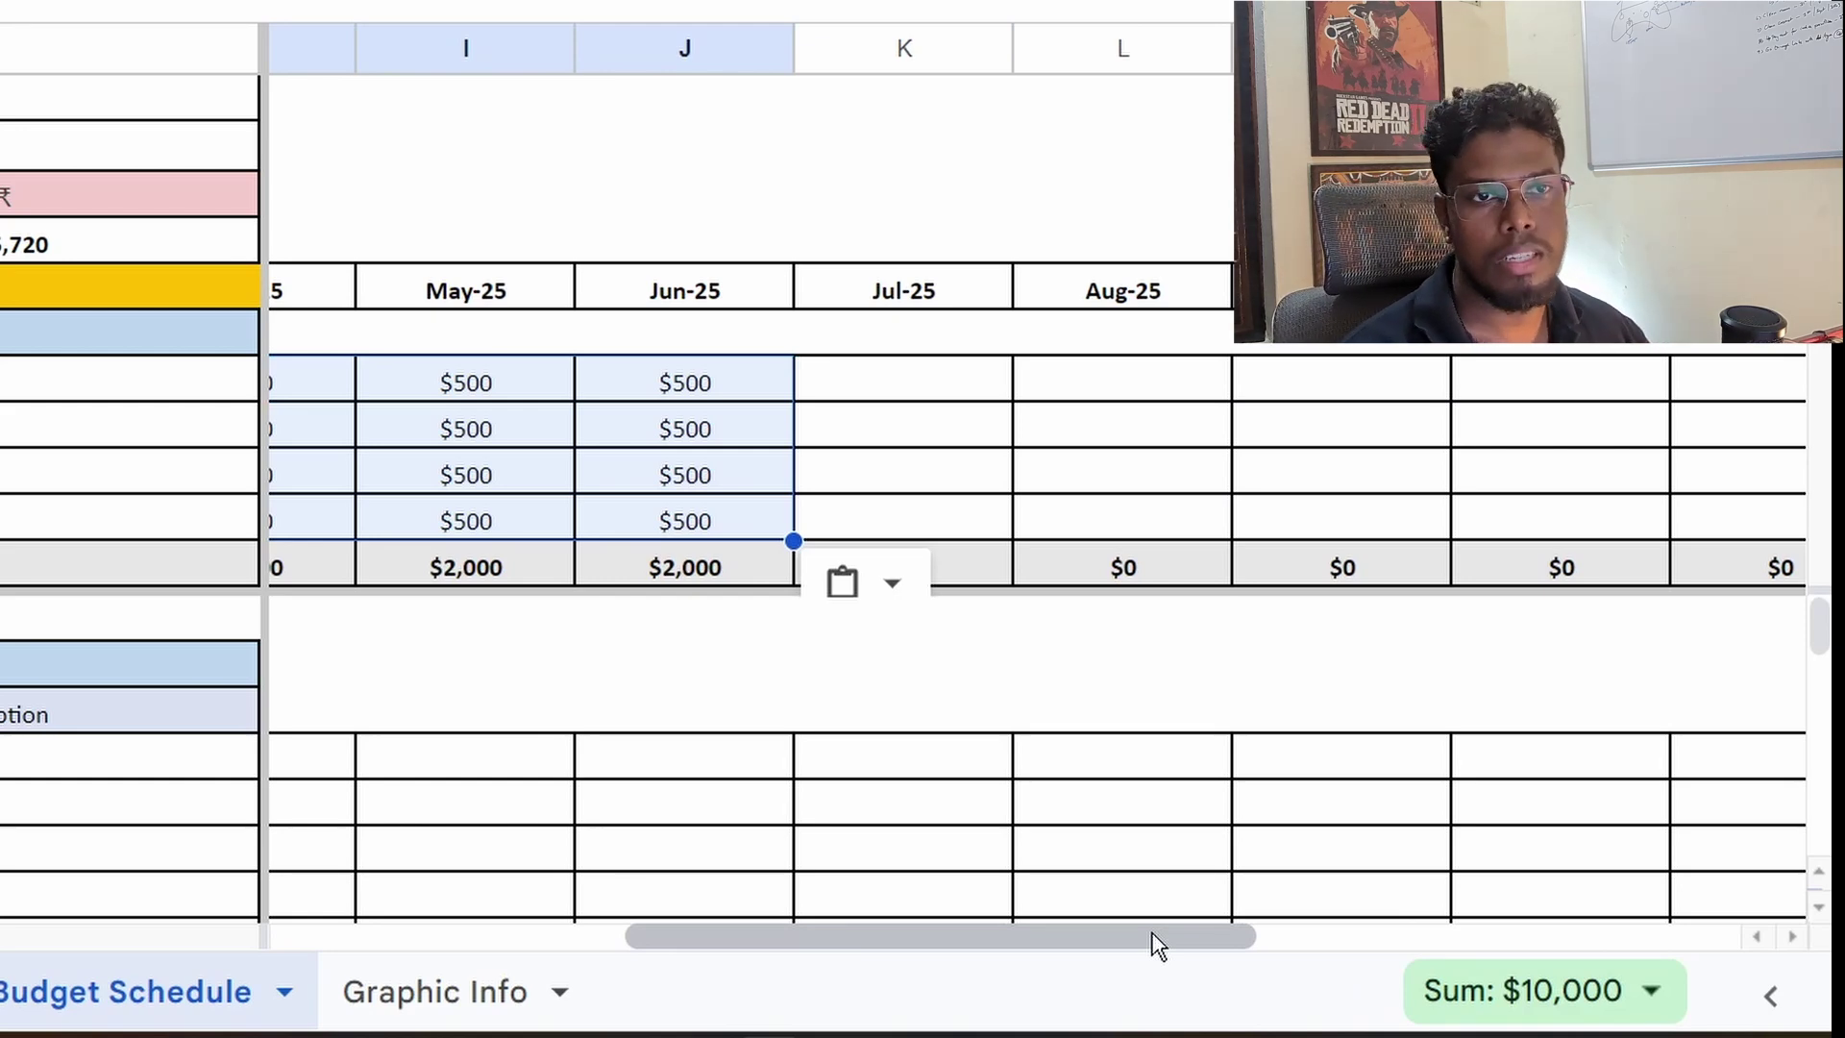
Step: Search Google for 'inflation rate globally' (6.9% in 2023) and return to the spreadsheet
{"action": "key", "text": "ctrl+t"}
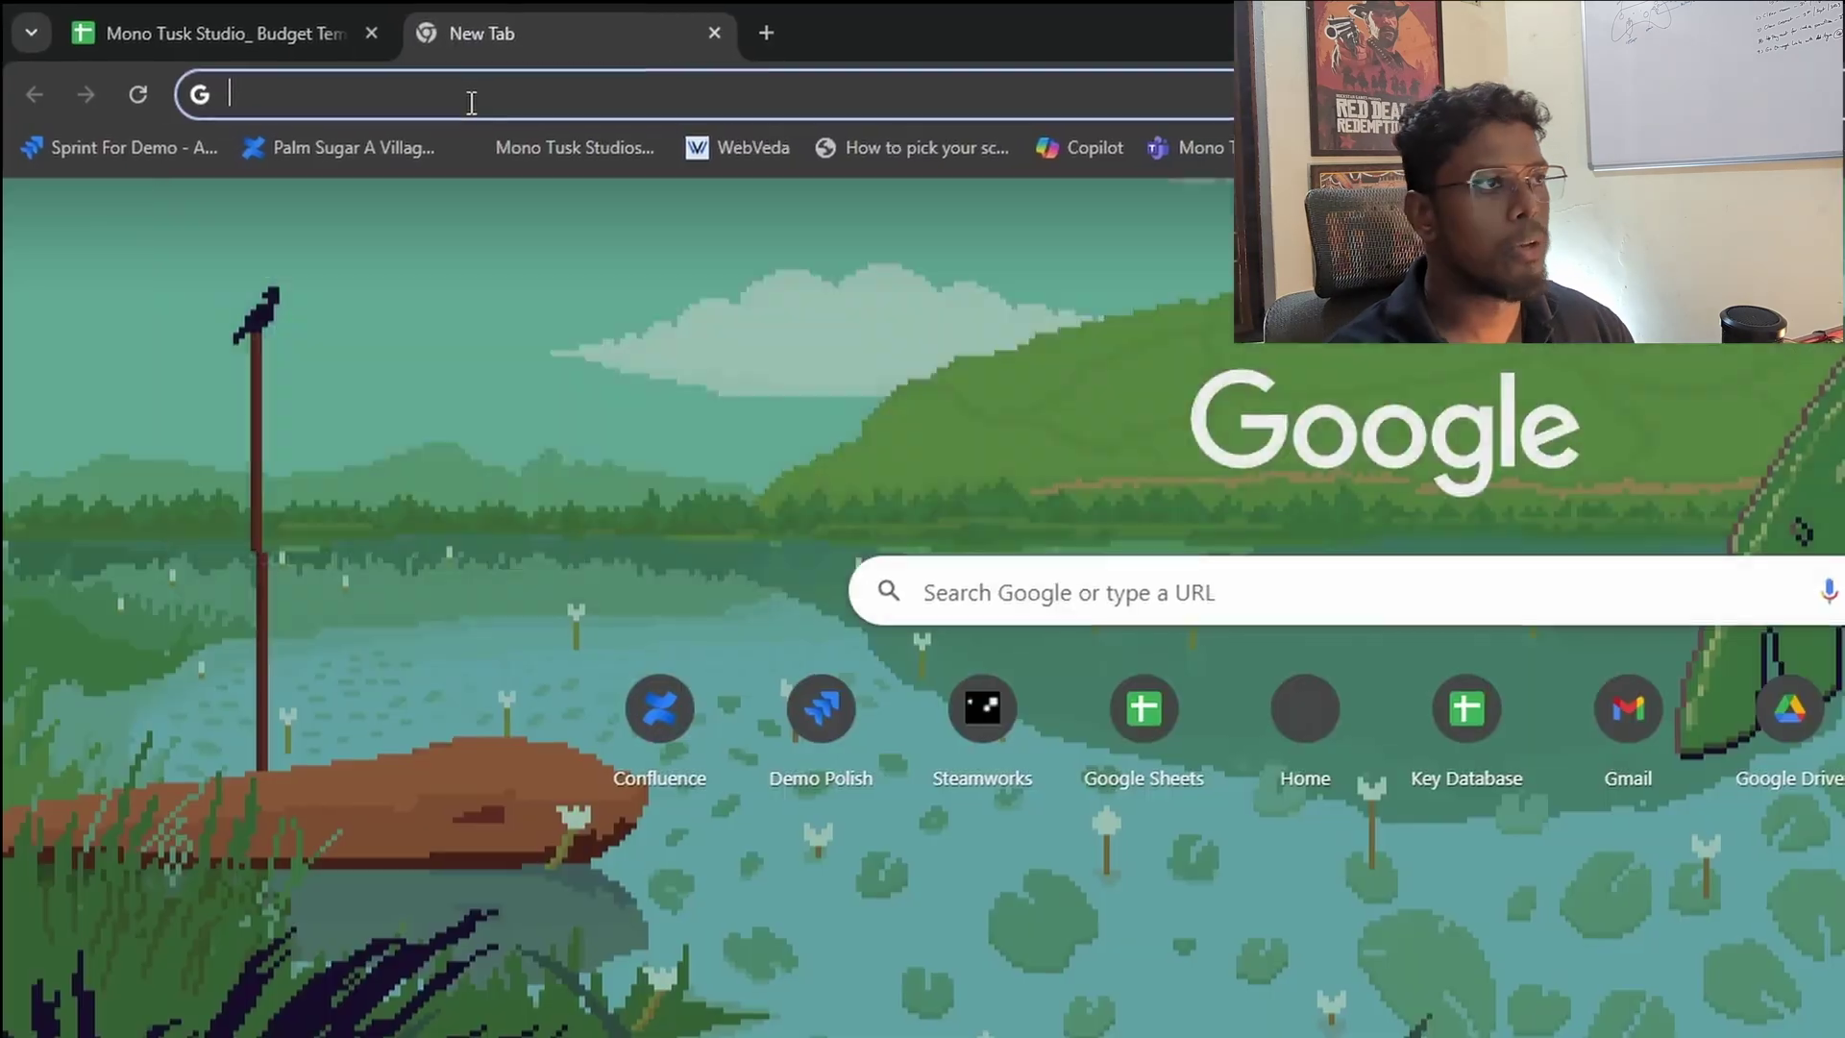
{"action": "left_click", "coordinate": [468, 102]}
{"action": "type", "text": "inflation rate in i"}
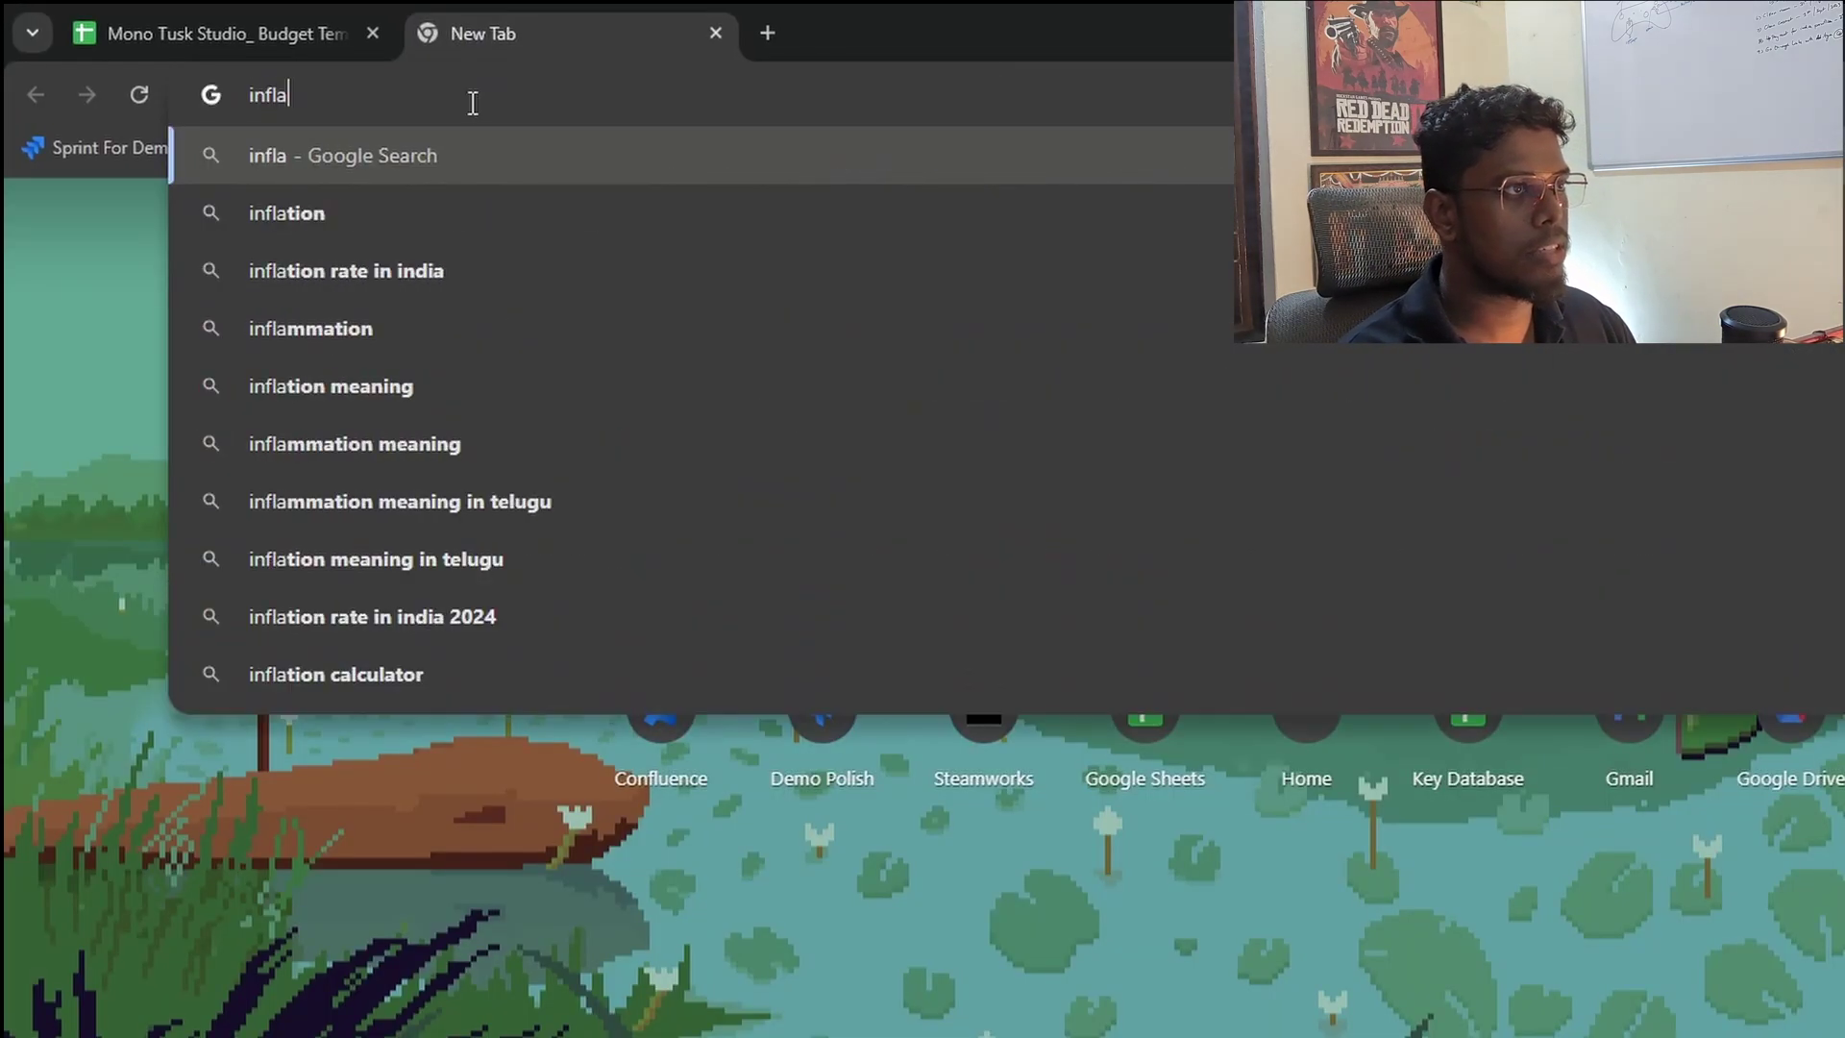
{"action": "key", "text": "BackSpace"}
{"action": "key", "text": "BackSpace"}
{"action": "key", "text": "BackSpace"}
{"action": "key", "text": "BackSpace"}
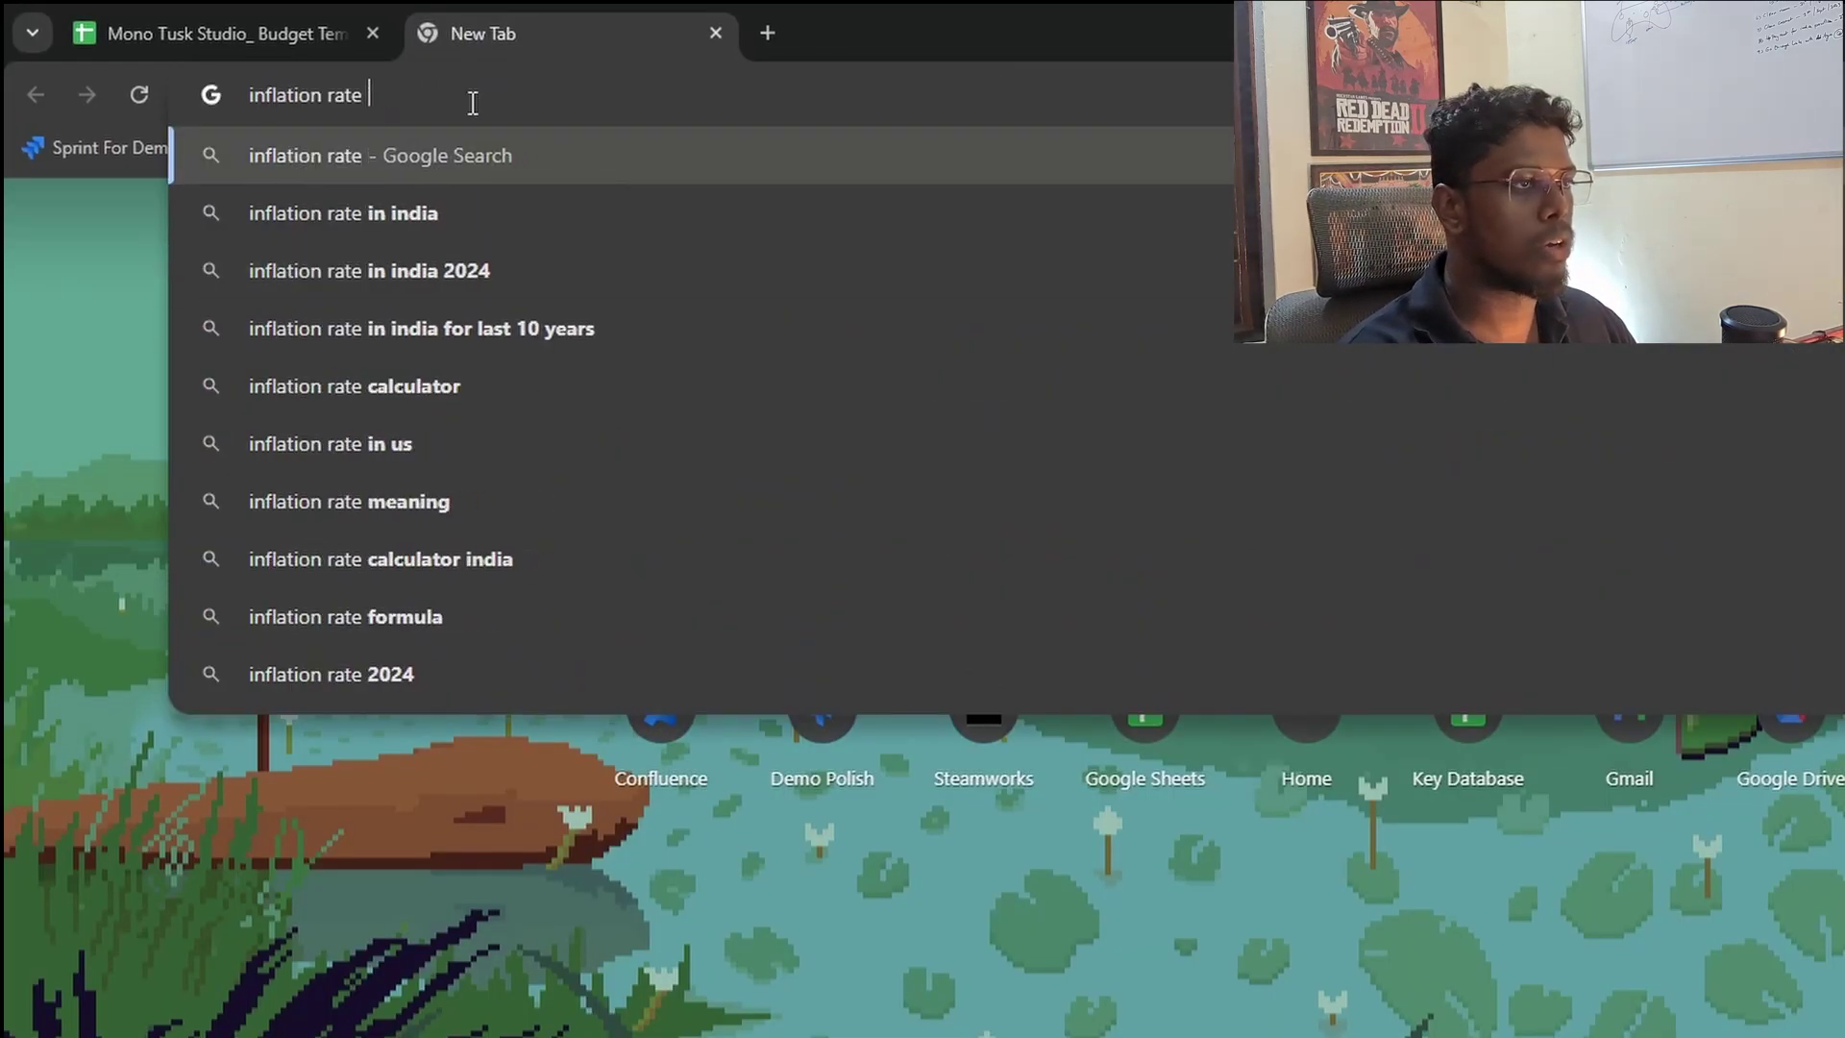
{"action": "type", "text": "globally"}
{"action": "key", "text": "Down"}
{"action": "key", "text": "Up"}
{"action": "key", "text": "Return"}
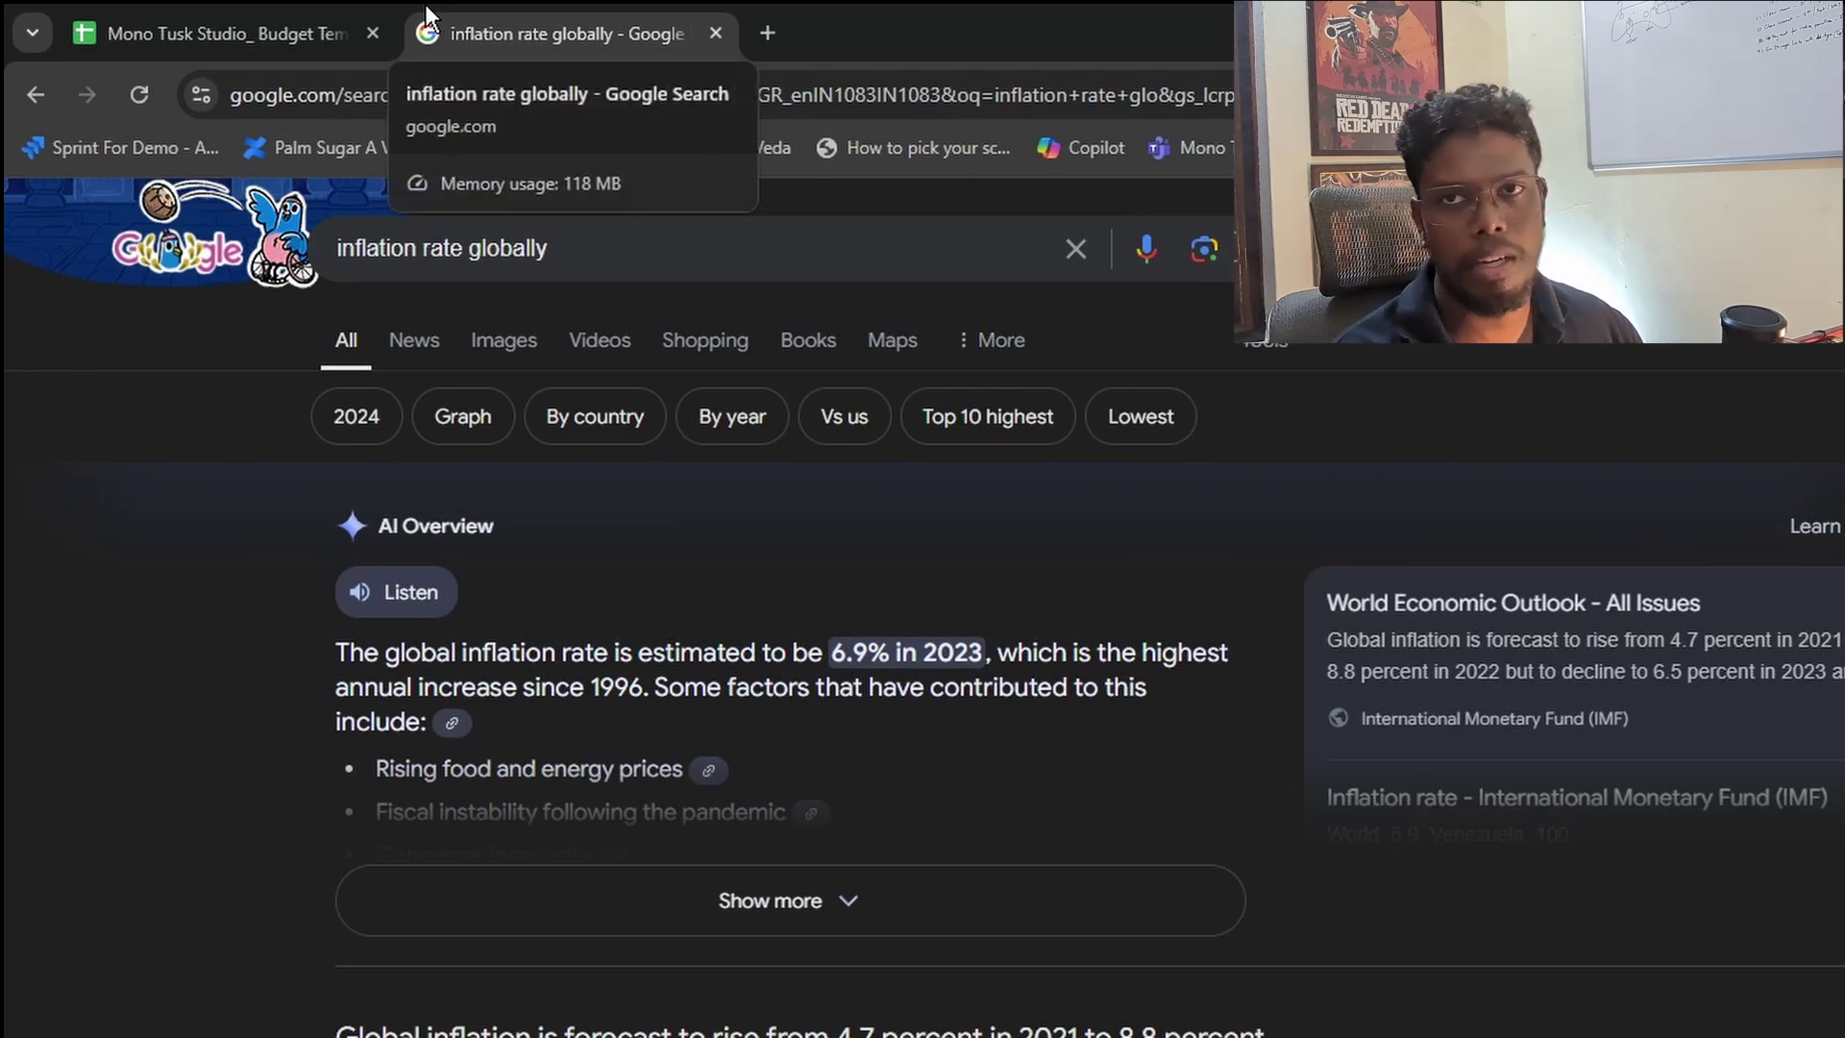
{"action": "left_click", "coordinate": [268, 8]}
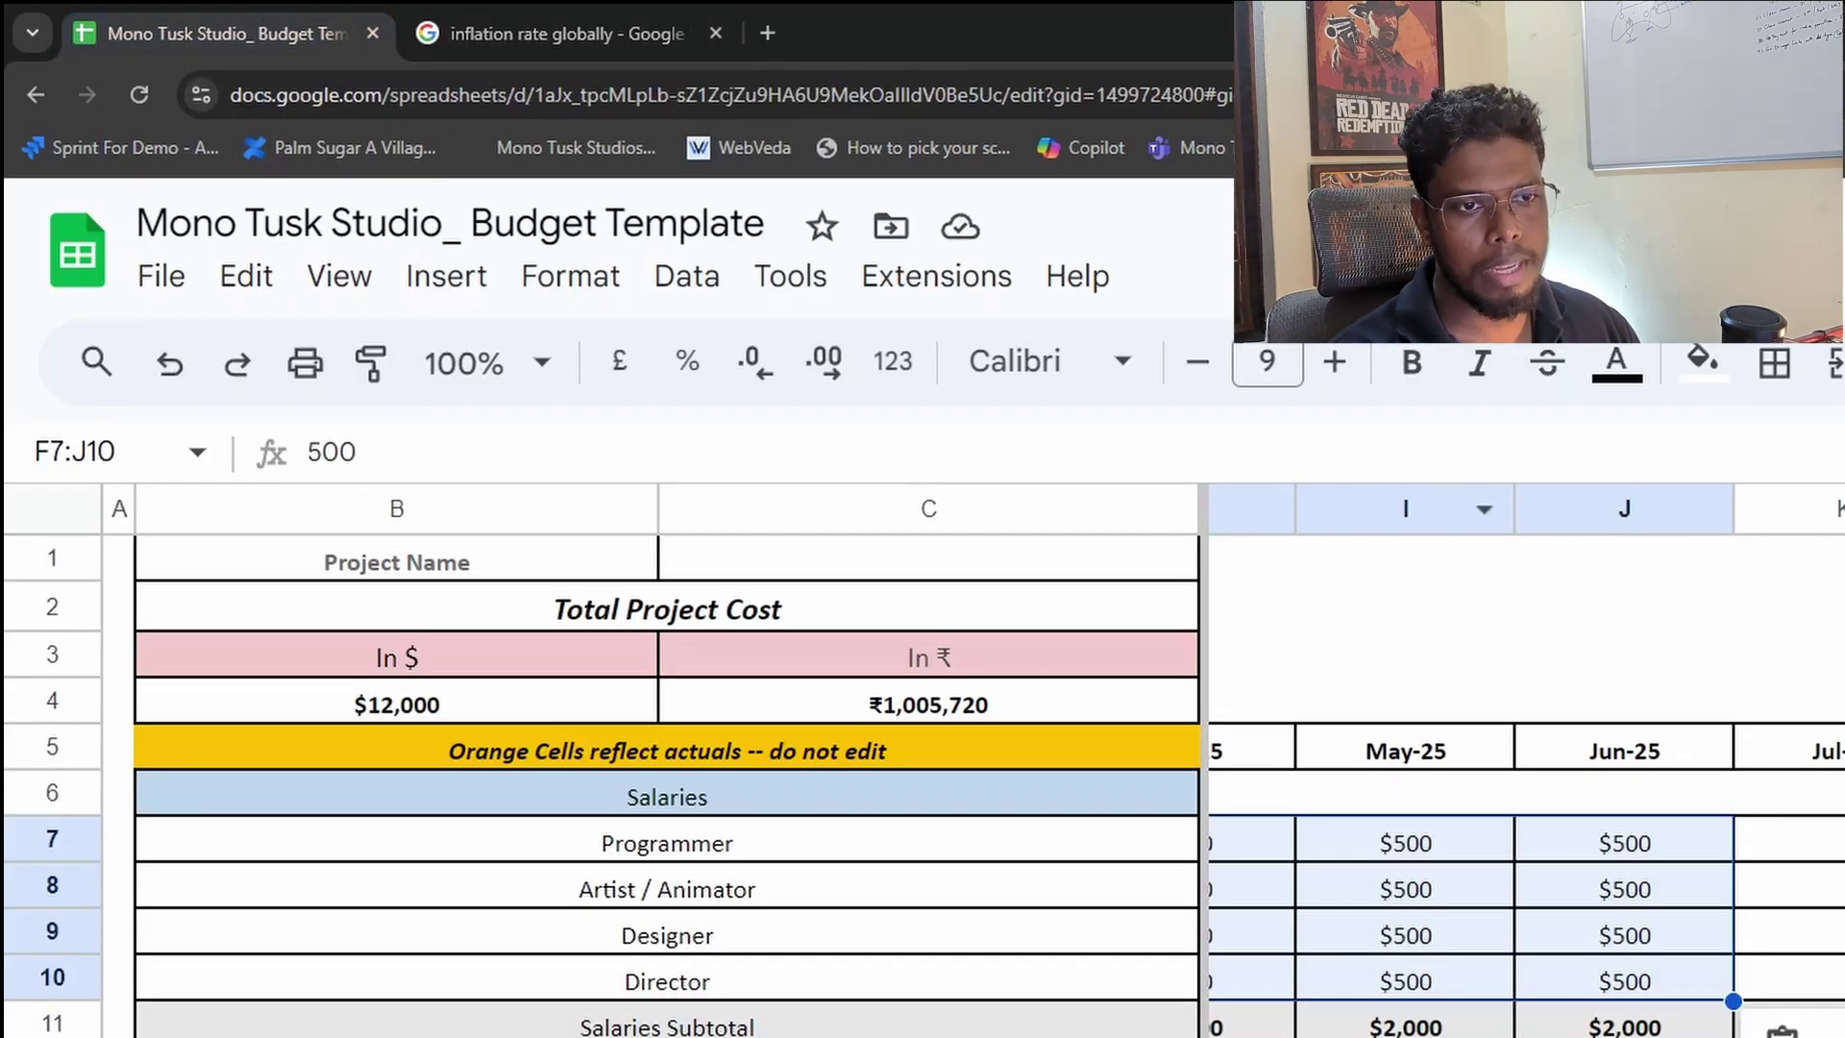
Step: Set the Programmer's Jul-25 salary to =J7*1.05 for a 5% raise
{"action": "left_click", "coordinate": [1839, 851]}
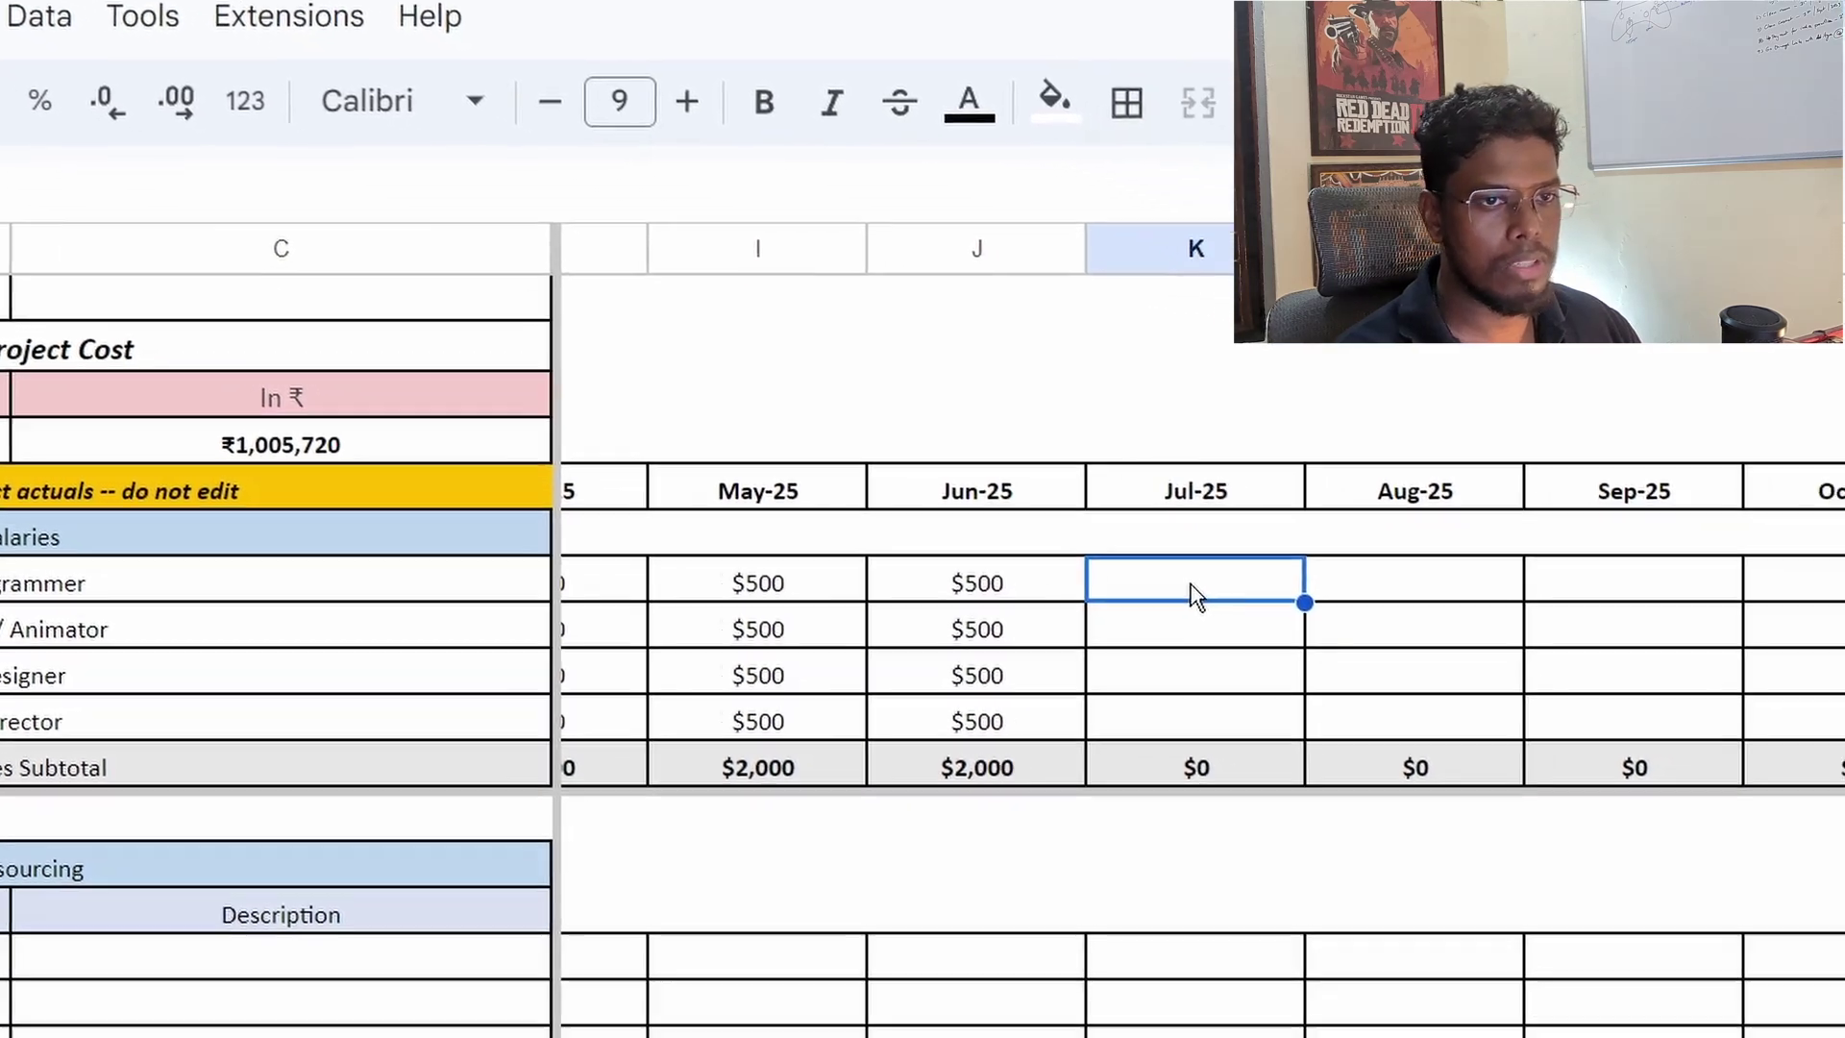
{"action": "type", "text": "="}
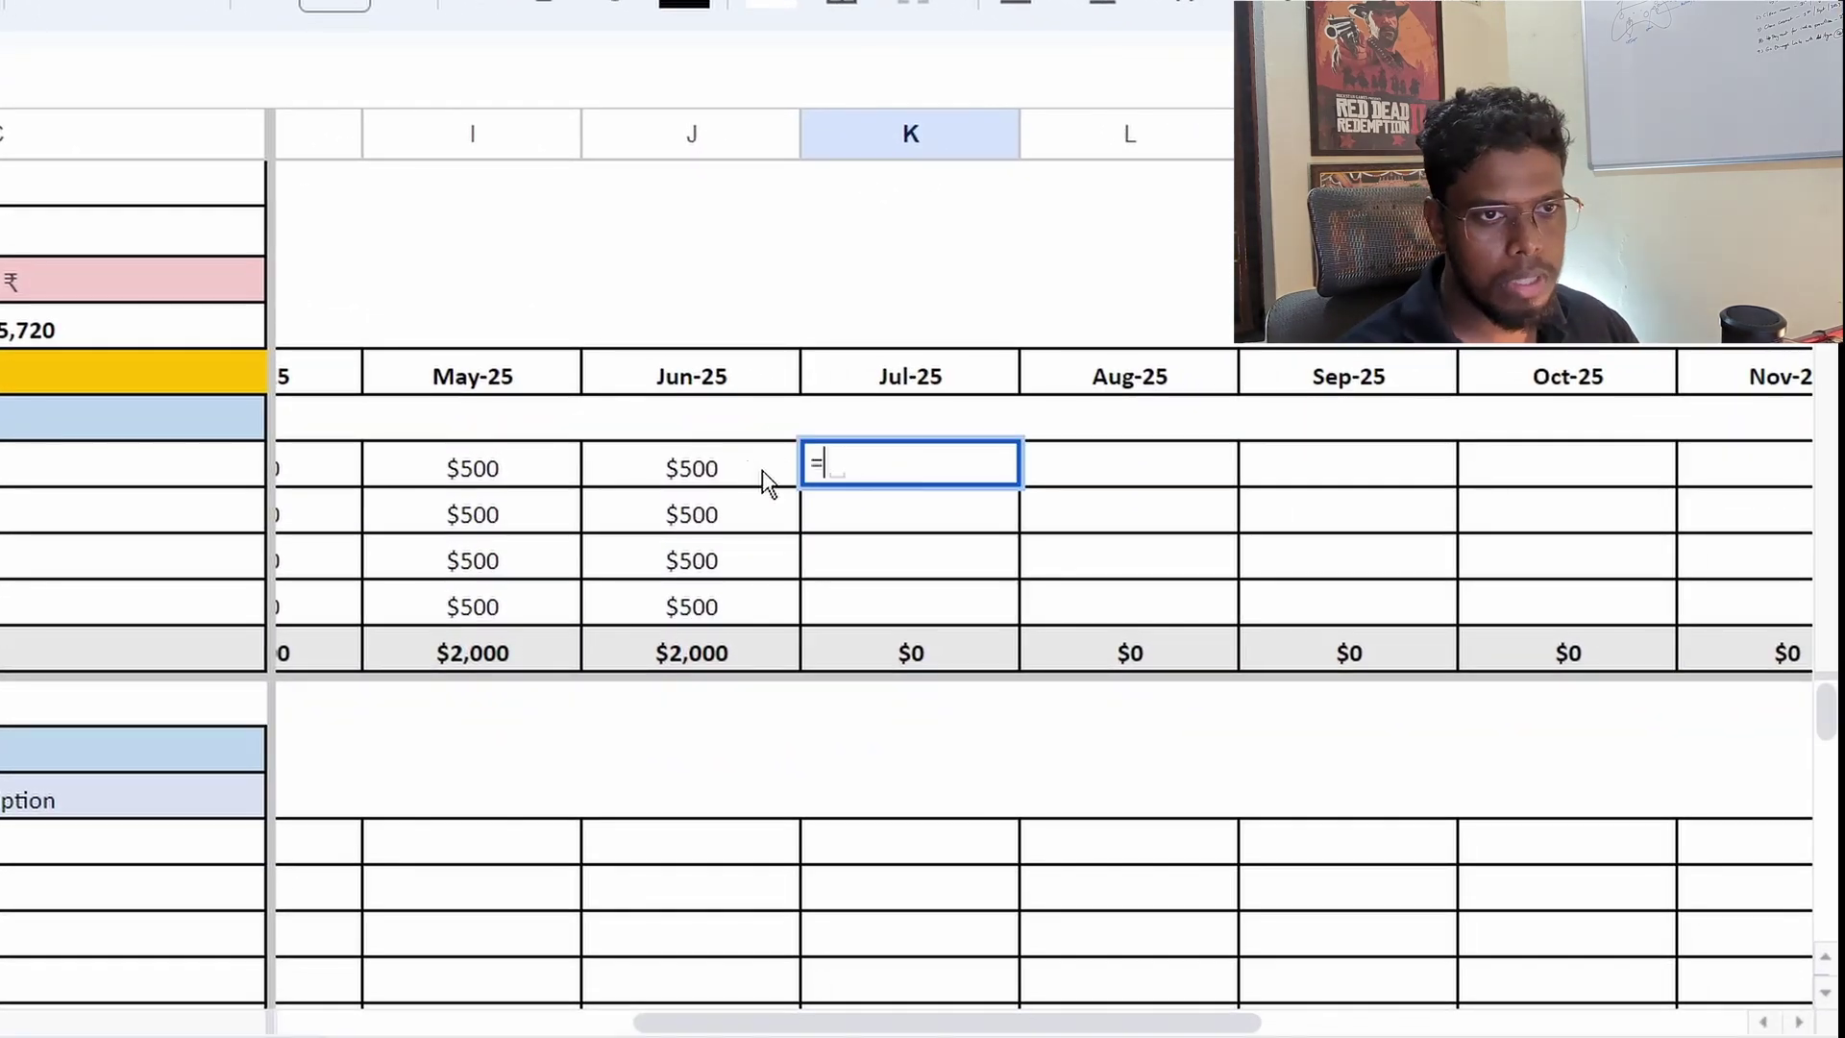
{"action": "left_click", "coordinate": [727, 474]}
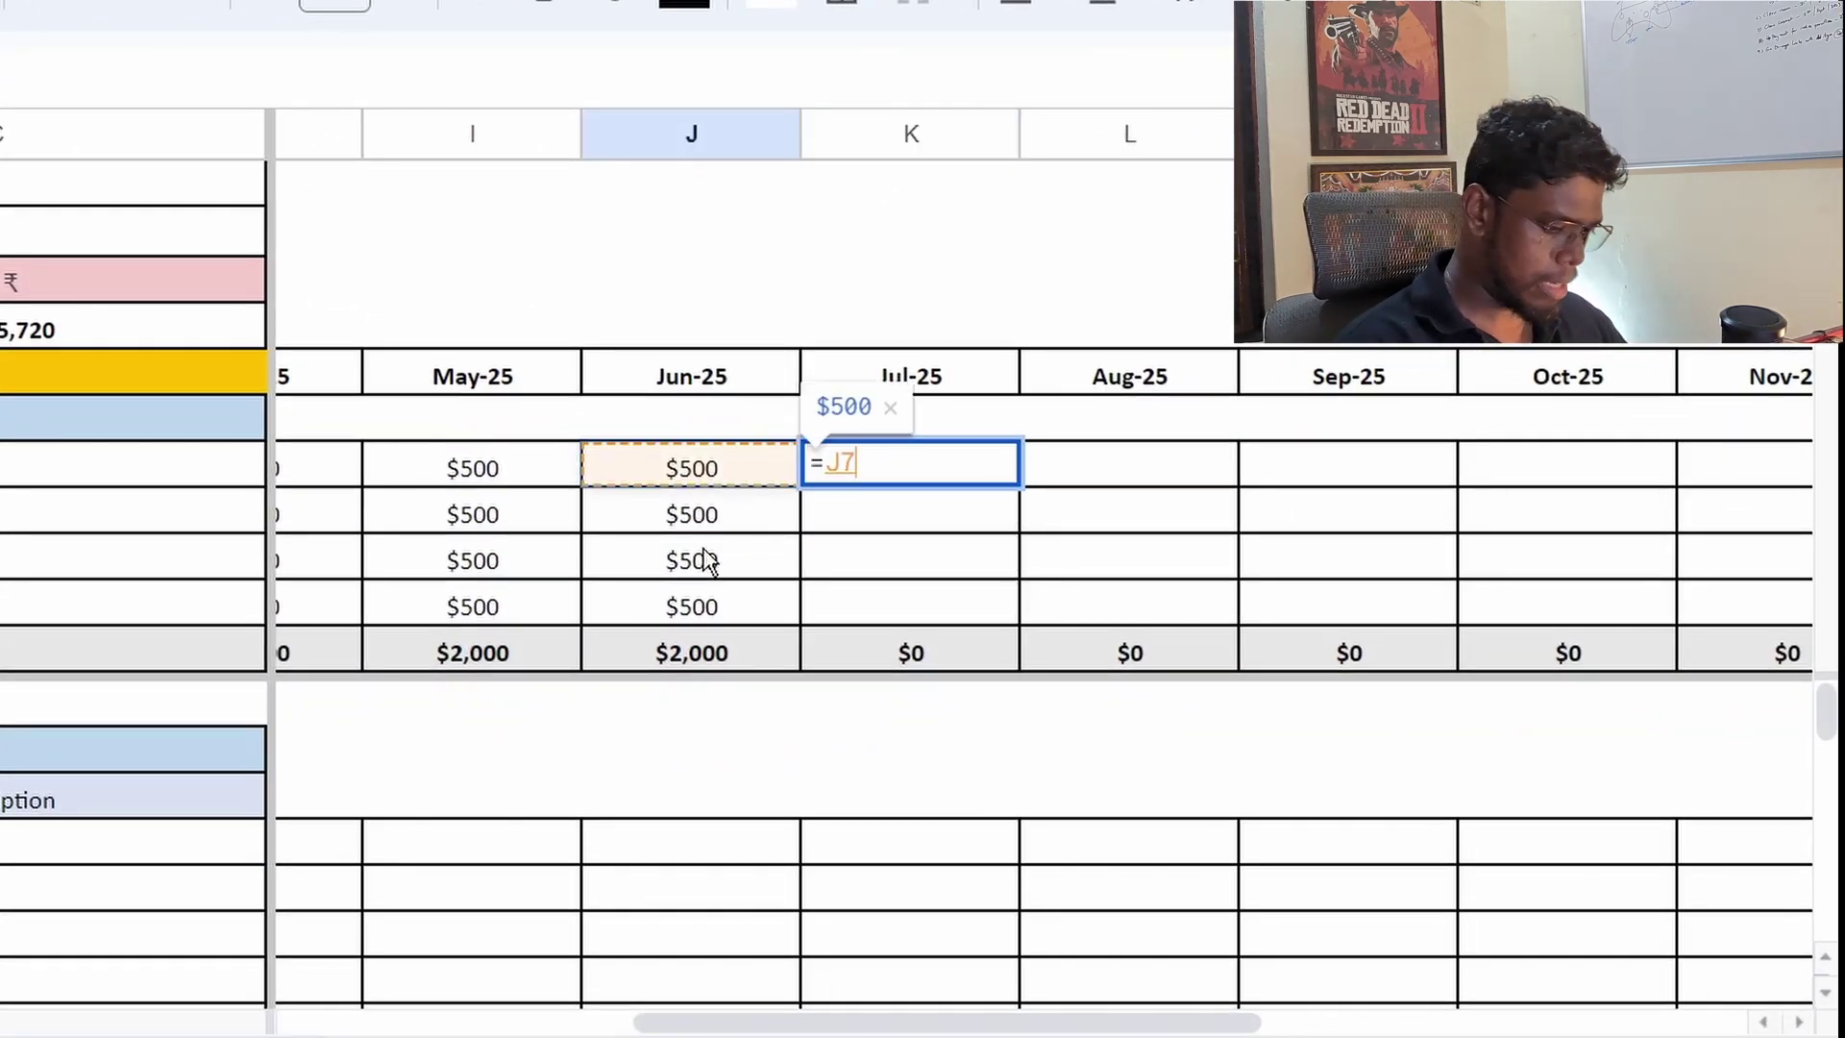
{"action": "type", "text": "*1"}
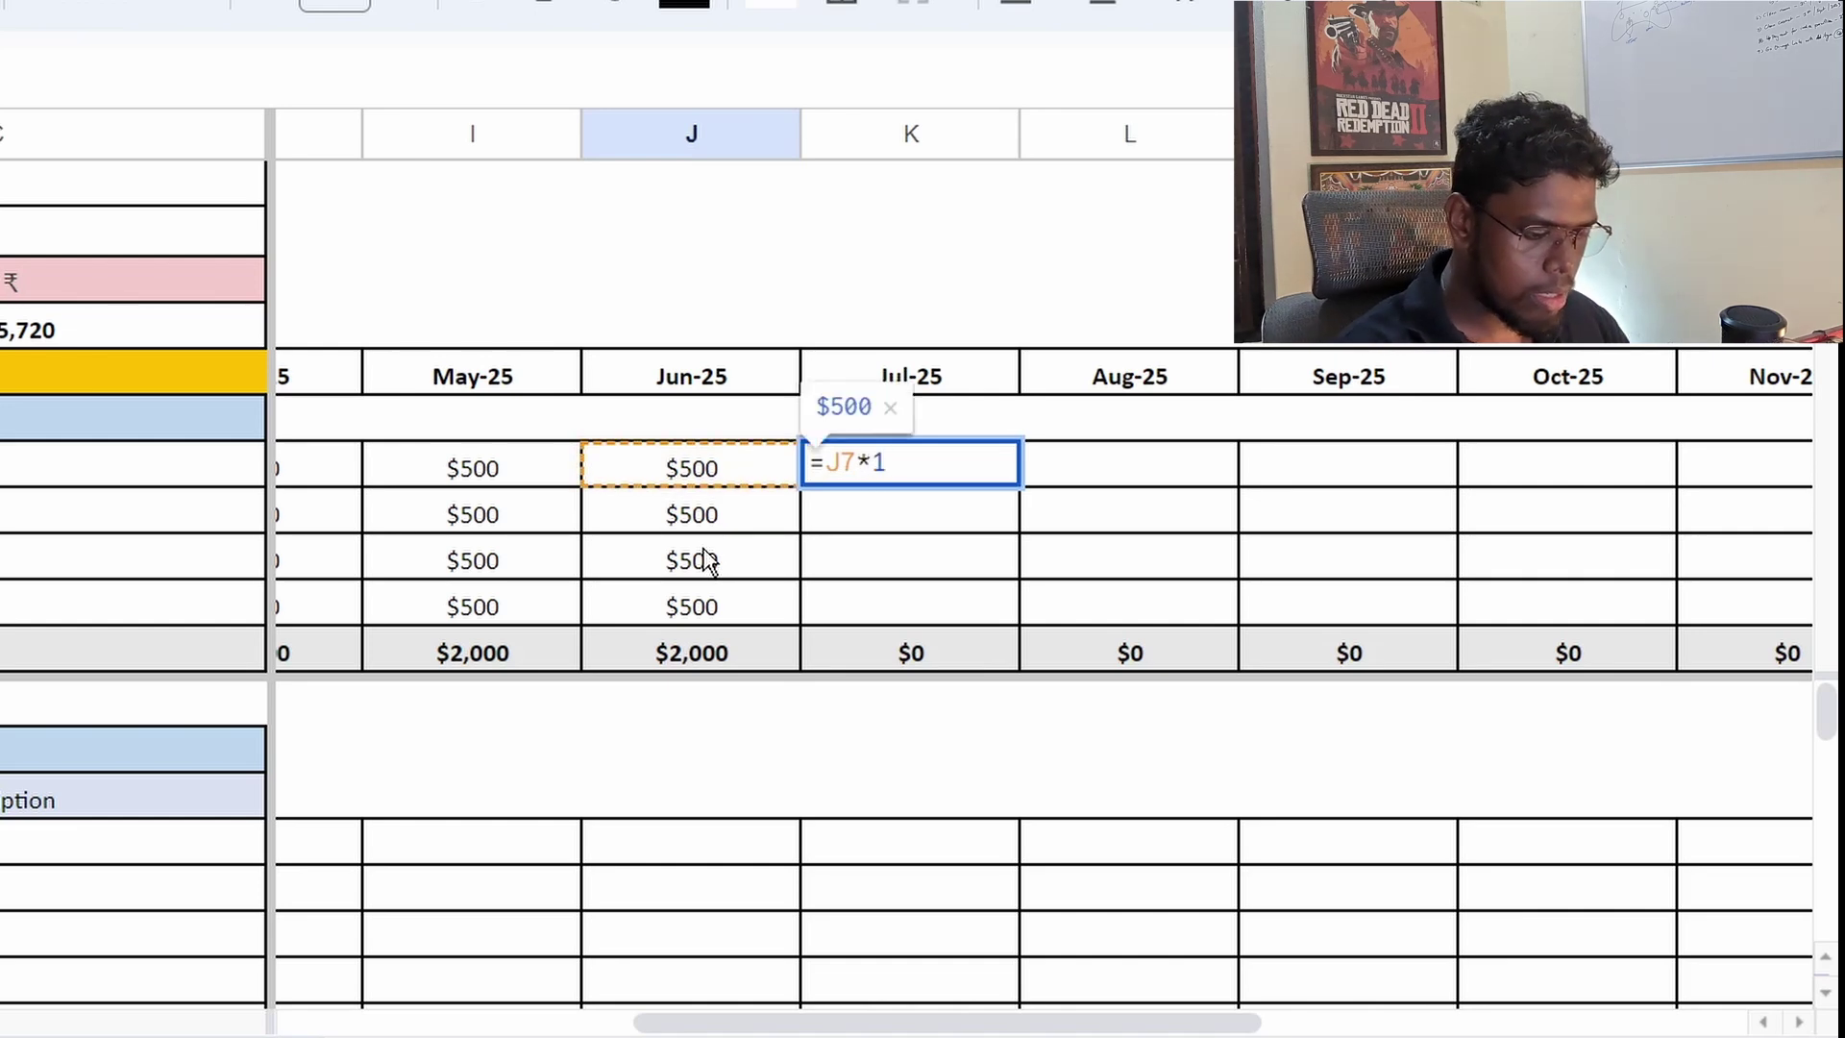
{"action": "type", "text": ".05"}
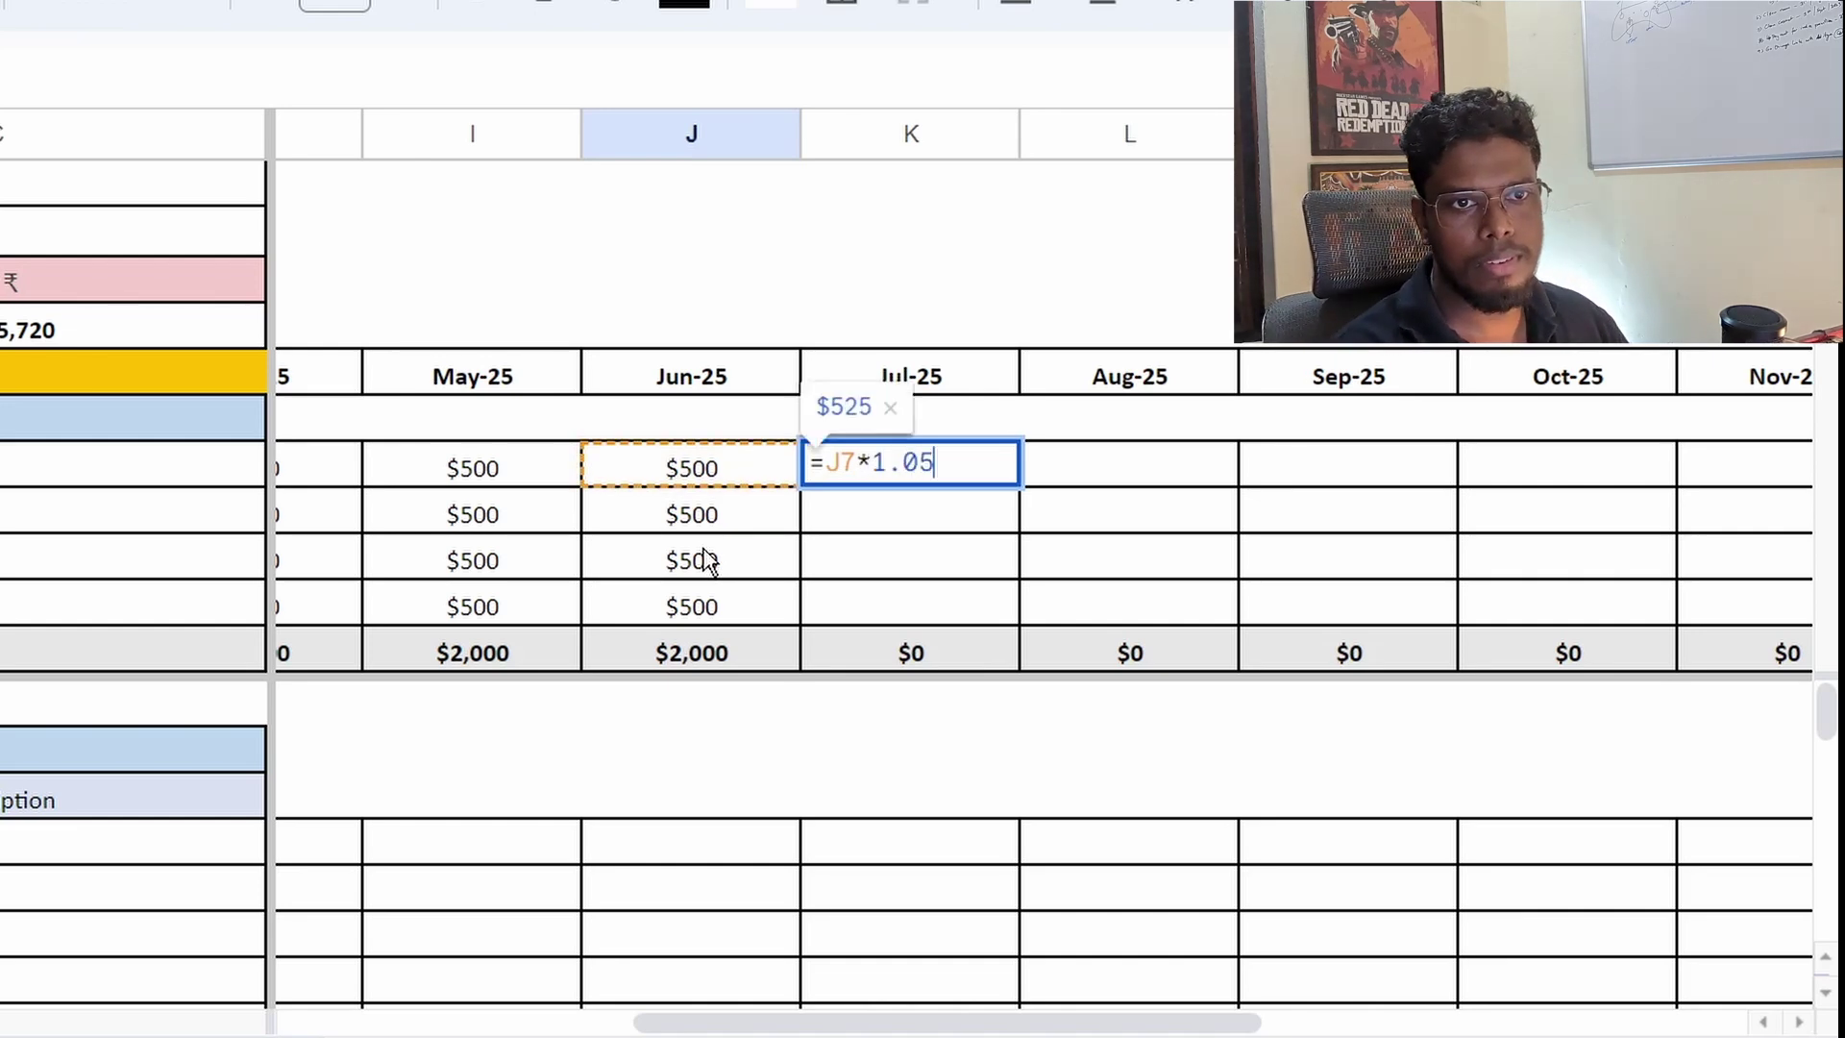
{"action": "key", "text": "Return"}
Step: Enter $525 as the second role's July salary and paste it into the remaining July cells
{"action": "left_click", "coordinate": [978, 476]}
{"action": "left_click", "coordinate": [952, 519]}
{"action": "type", "text": "525"}
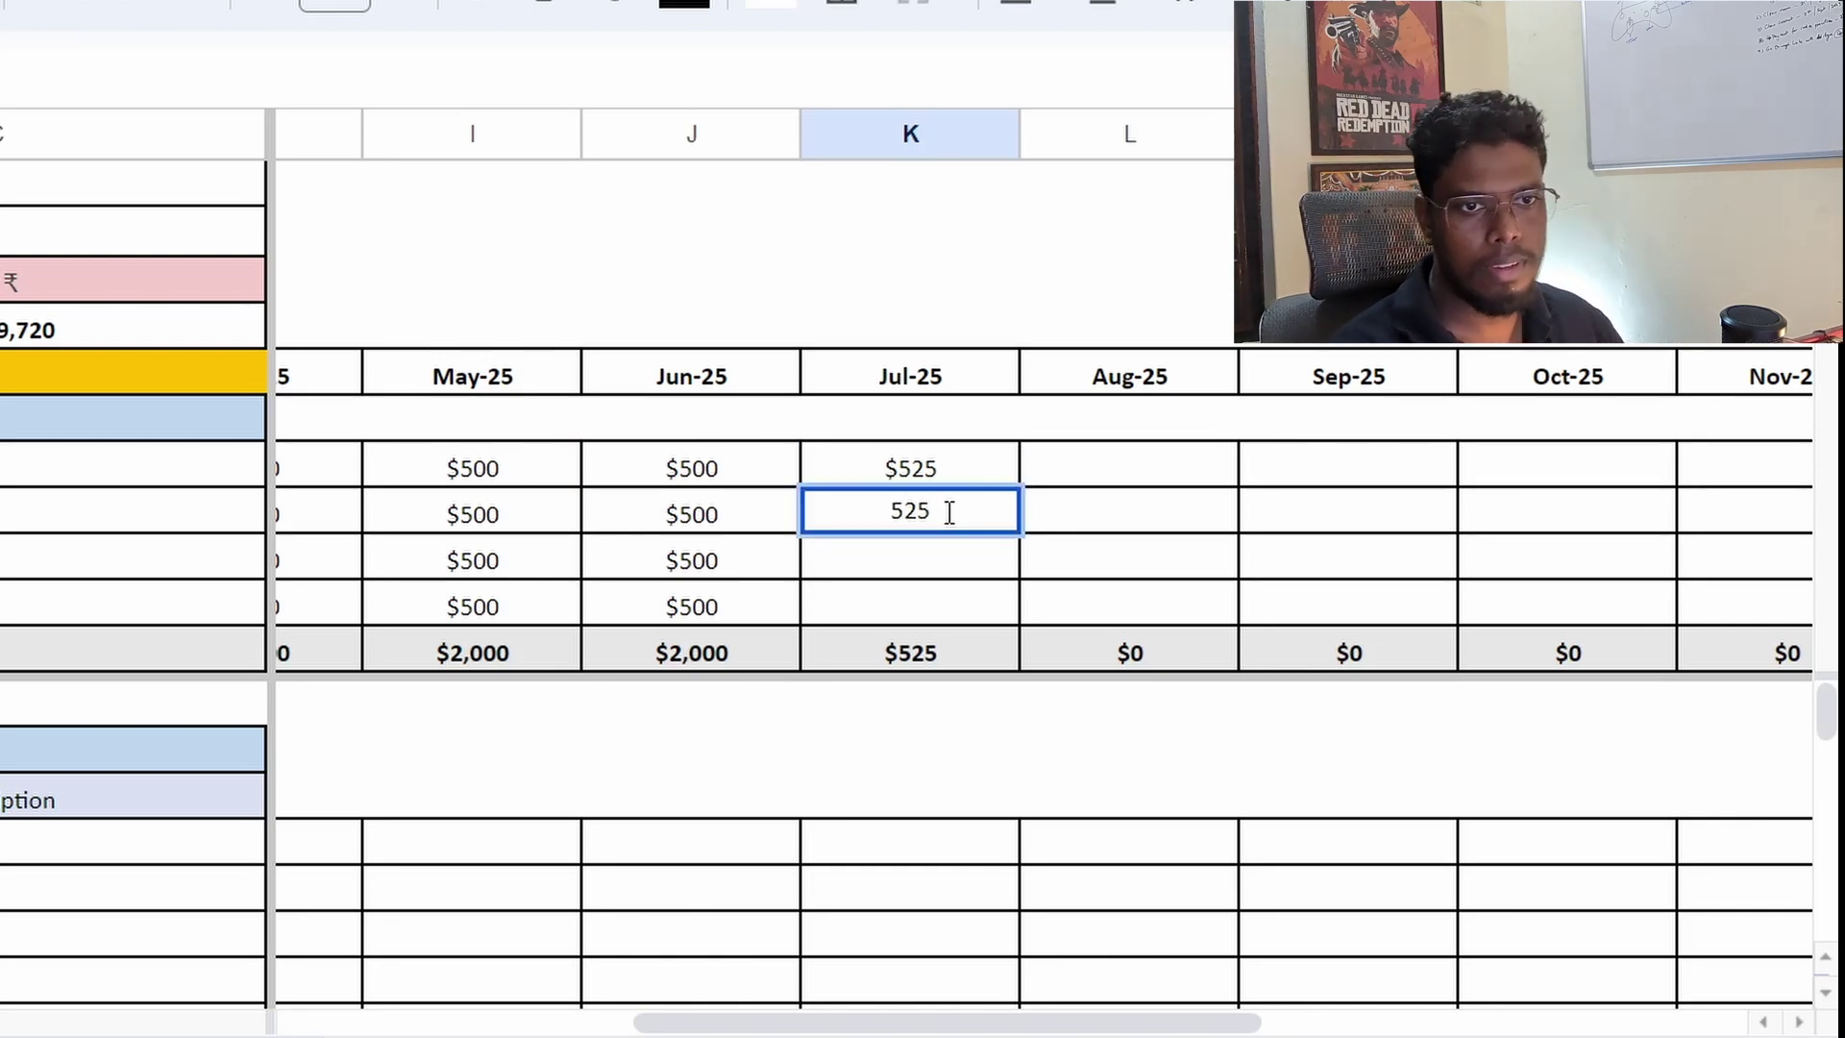
{"action": "left_click", "coordinate": [1174, 562]}
{"action": "left_click", "coordinate": [982, 528]}
{"action": "key", "text": "ctrl+c"}
{"action": "key", "text": "Down"}
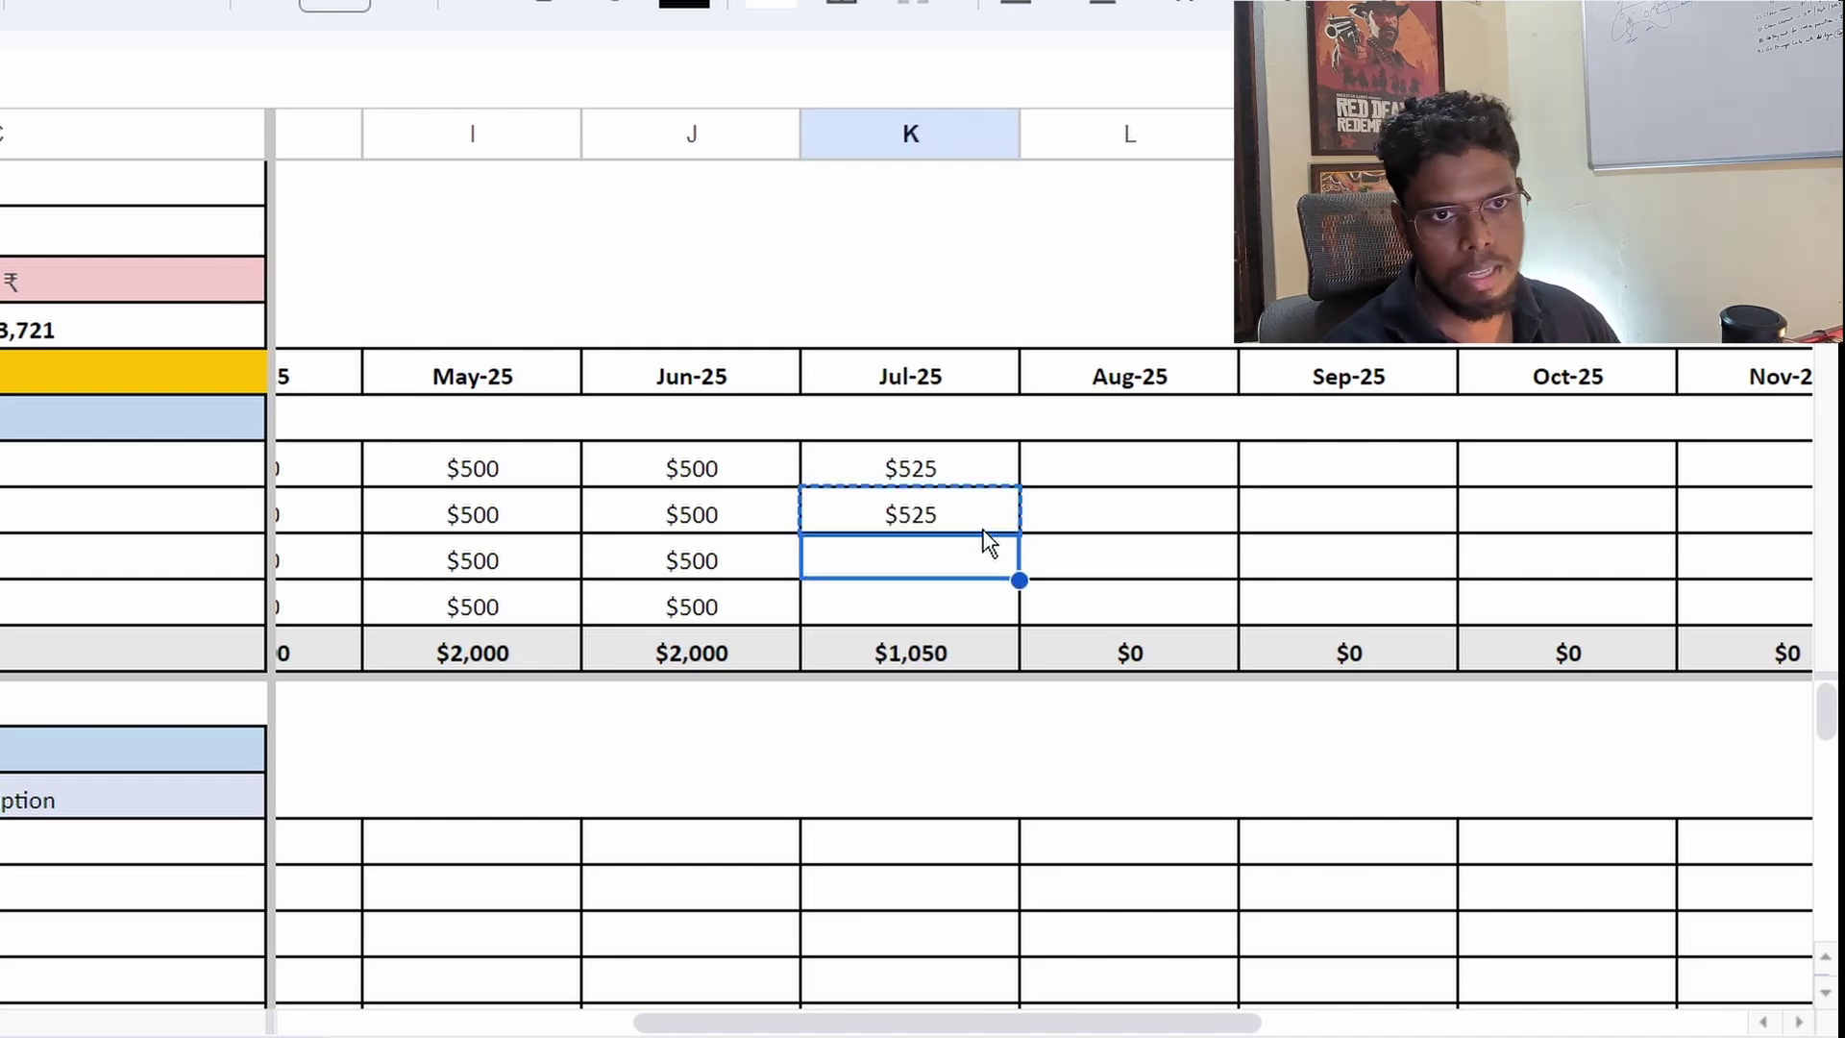
{"action": "key", "text": "shift+Down"}
{"action": "key", "text": "ctrl+v"}
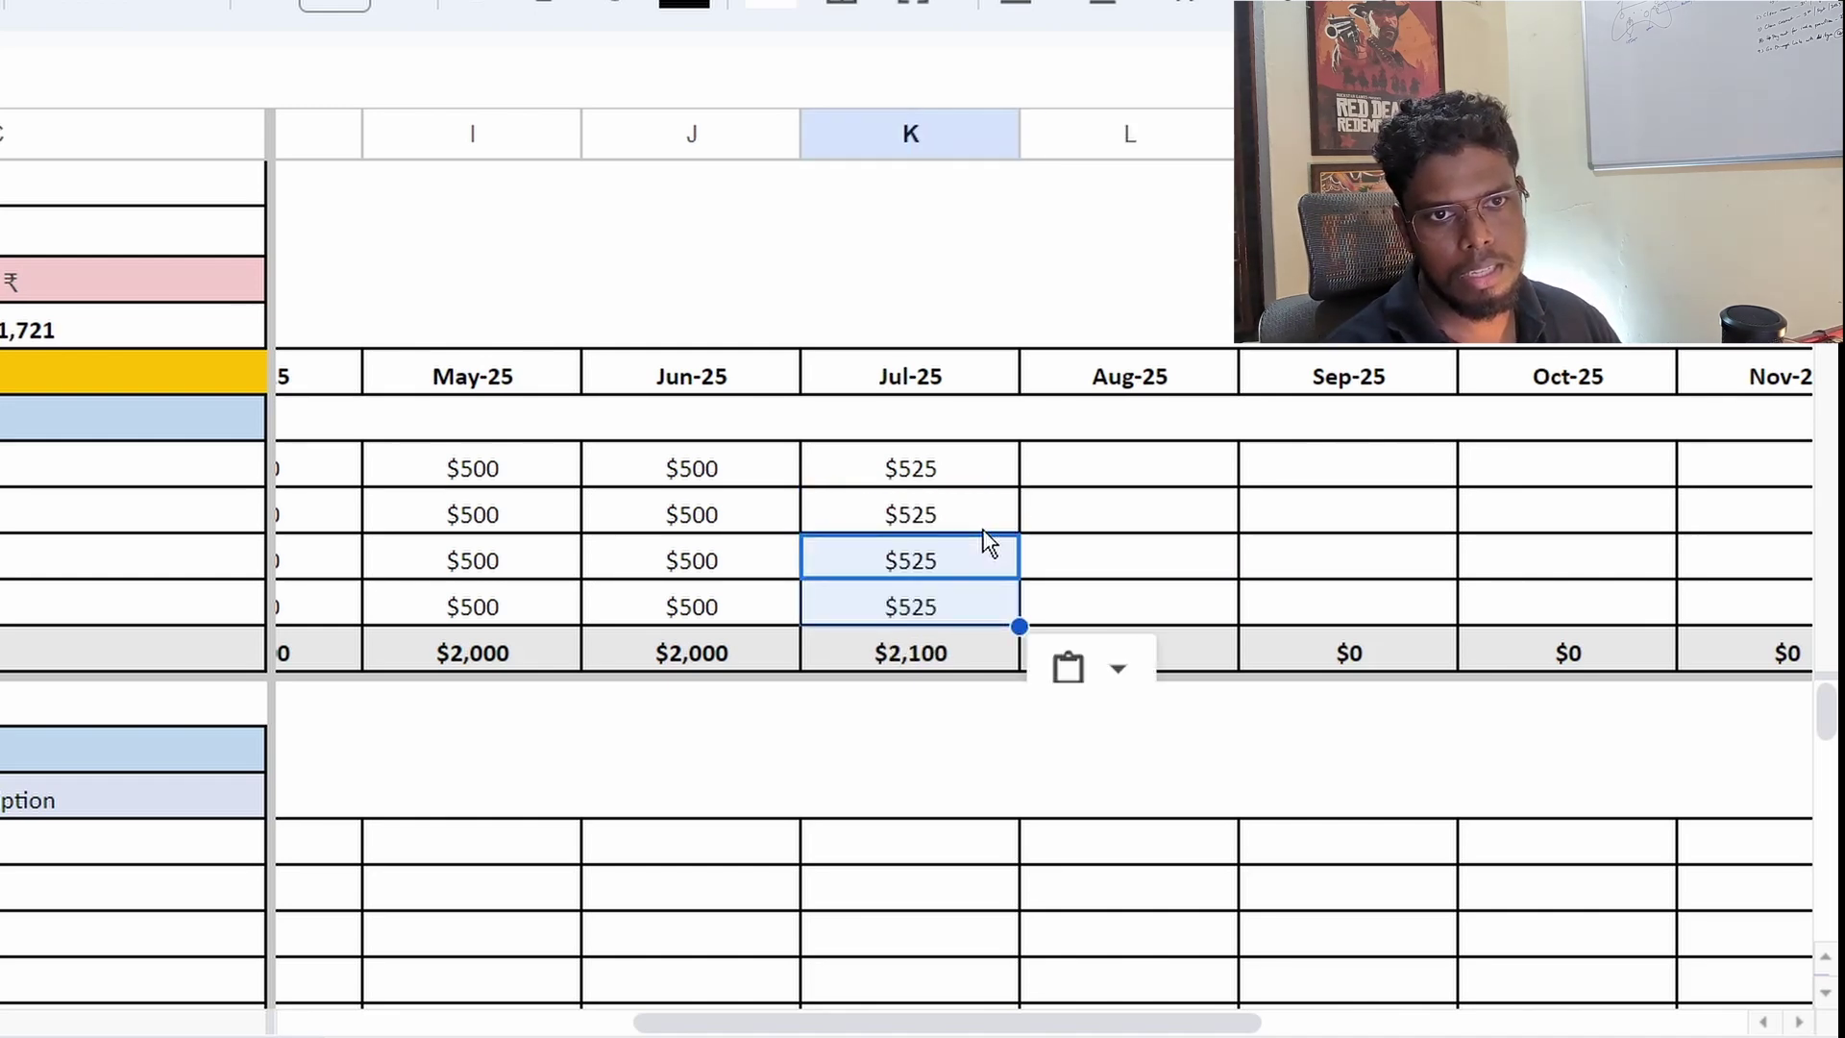
Step: Paste $525 into all Aug-25 through Dec-25 salaries, reaching a $24,600 total
{"action": "key", "text": "Up"}
{"action": "key", "text": "Right"}
{"action": "key", "text": "shift+Down"}
{"action": "key", "text": "shift+Down"}
{"action": "key", "text": "shift+Down"}
{"action": "key", "text": "shift+Right"}
{"action": "key", "text": "shift+Right"}
{"action": "key", "text": "shift+Right"}
{"action": "key", "text": "shift+Right"}
{"action": "key", "text": "shift+Right"}
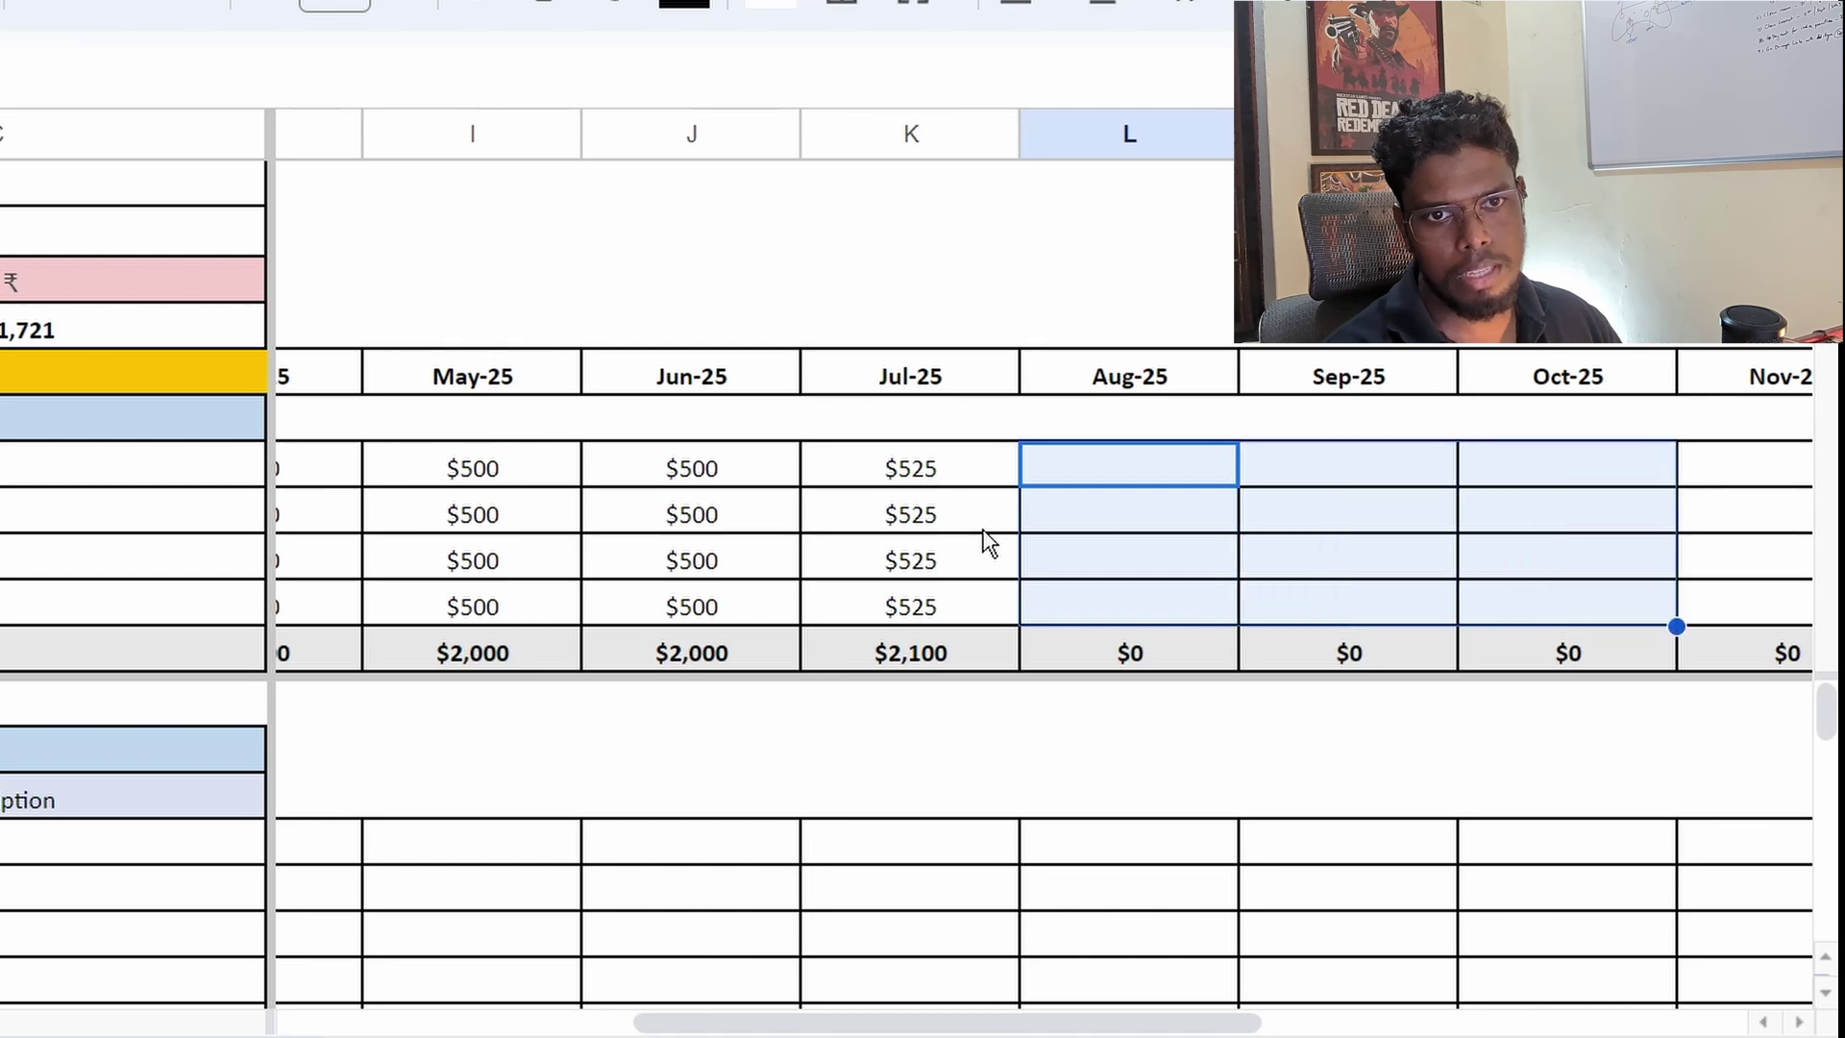
{"action": "key", "text": "shift+Left"}
{"action": "key", "text": "shift+Left"}
{"action": "key", "text": "shift+Right"}
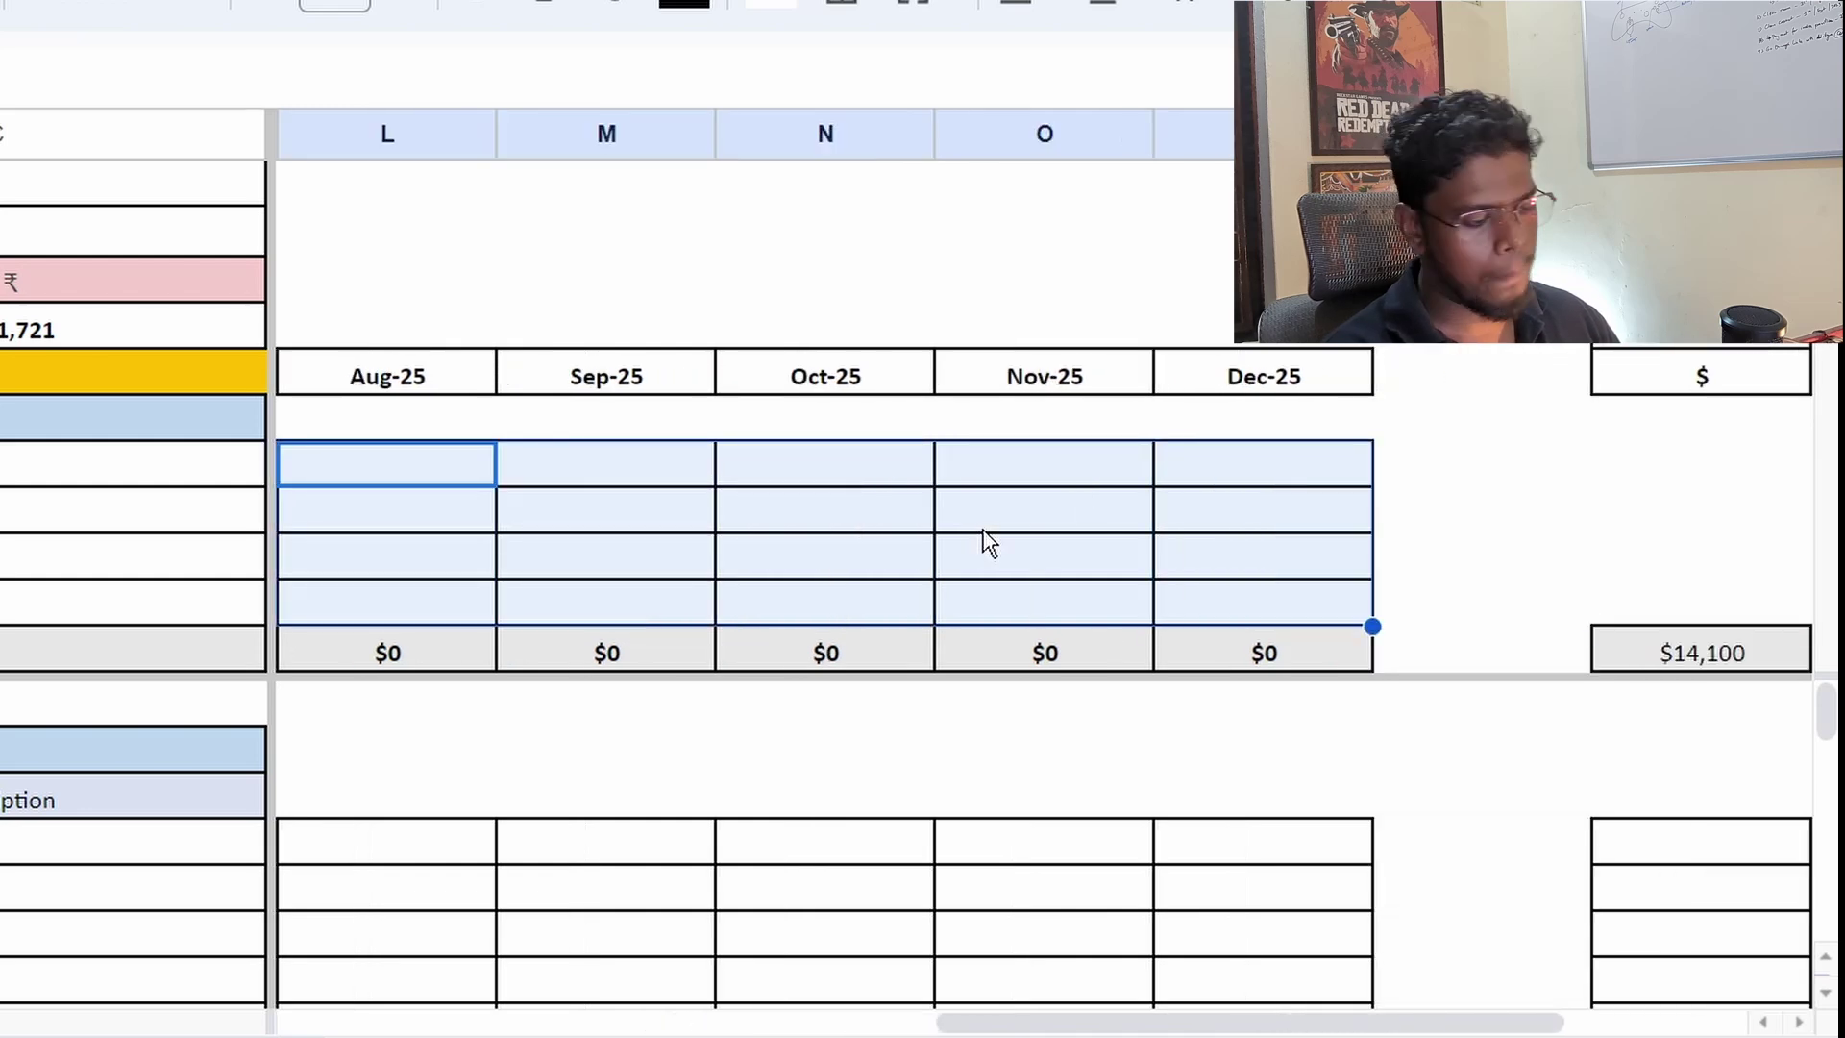
{"action": "key", "text": "ctrl+v"}
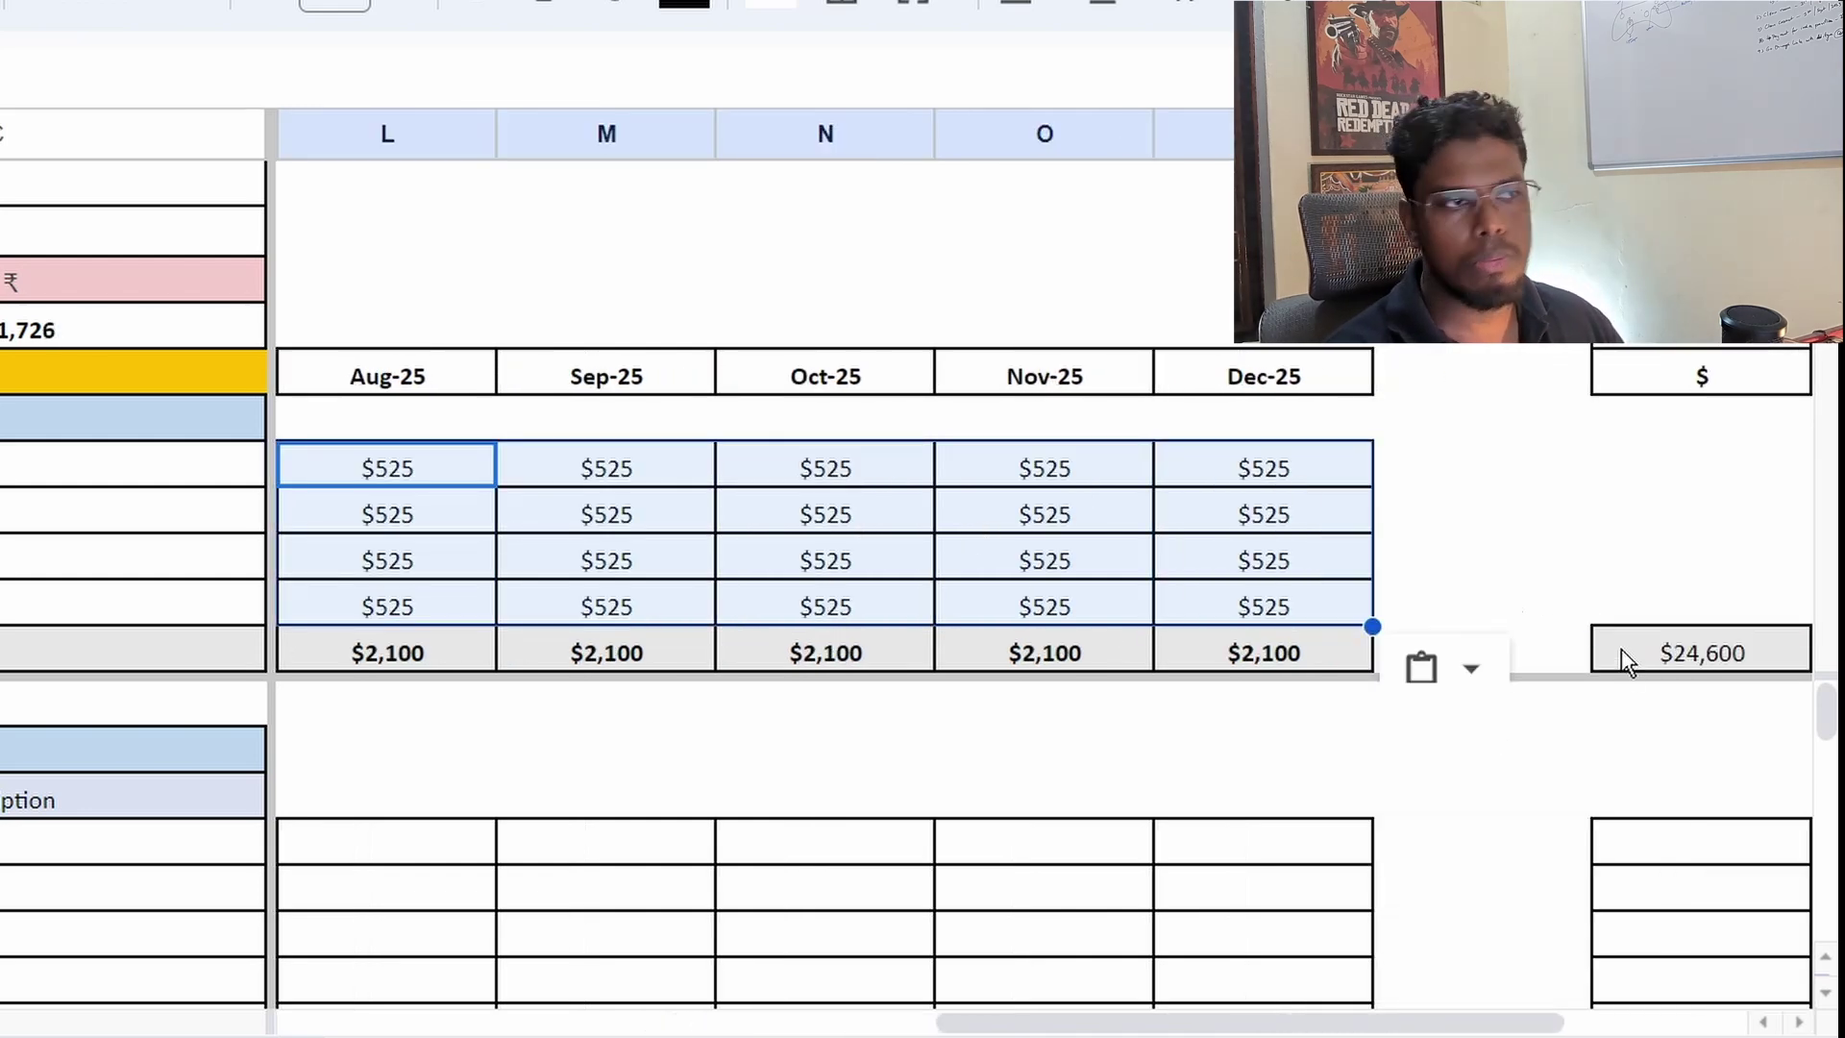
{"action": "left_click", "coordinate": [1739, 668]}
Step: Scroll the sheet back left and down until the Outsourcing table is visible
{"action": "left_click_drag", "start_coordinate": [1442, 1021], "coordinate": [946, 1021]}
{"action": "scroll", "coordinate": [840, 736], "scroll_direction": "down", "scroll_amount": 1}
{"action": "scroll", "coordinate": [371, 736], "scroll_direction": "up", "scroll_amount": 1}
{"action": "scroll", "coordinate": [673, 913], "scroll_direction": "down", "scroll_amount": 1}
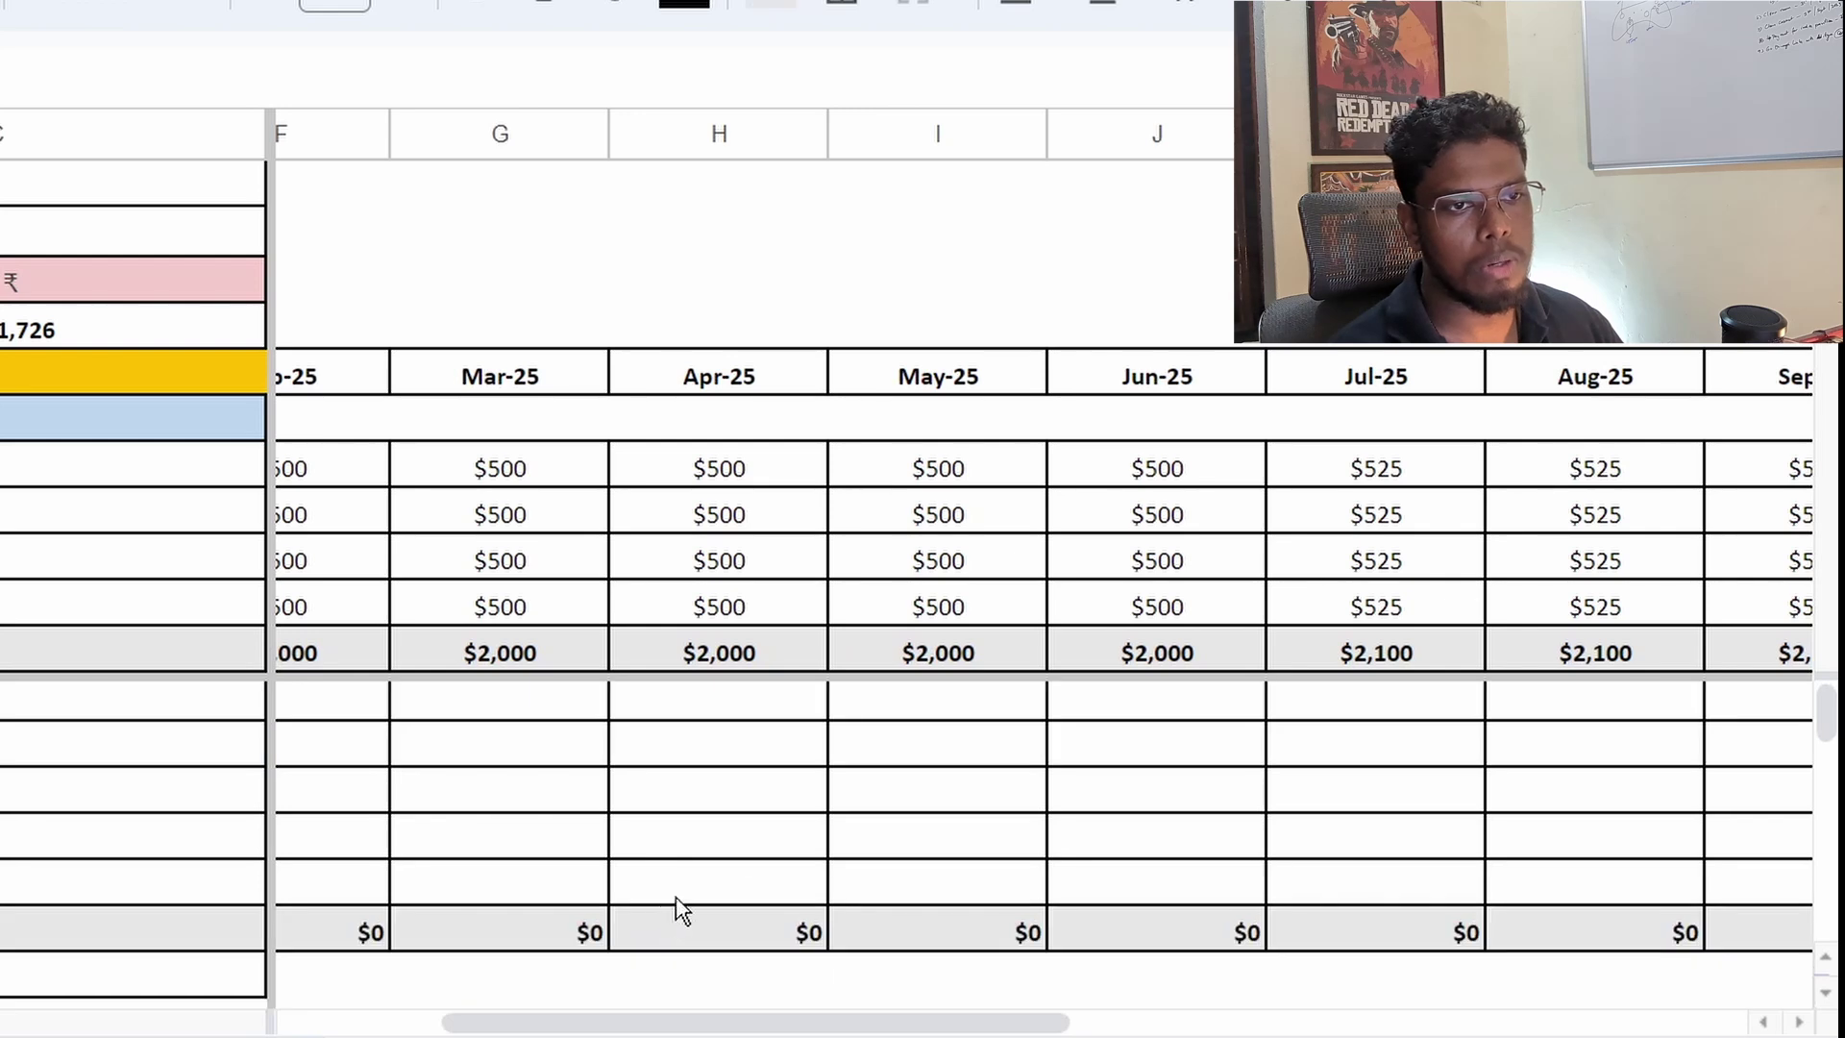
{"action": "scroll", "coordinate": [730, 519], "scroll_direction": "up", "scroll_amount": 1}
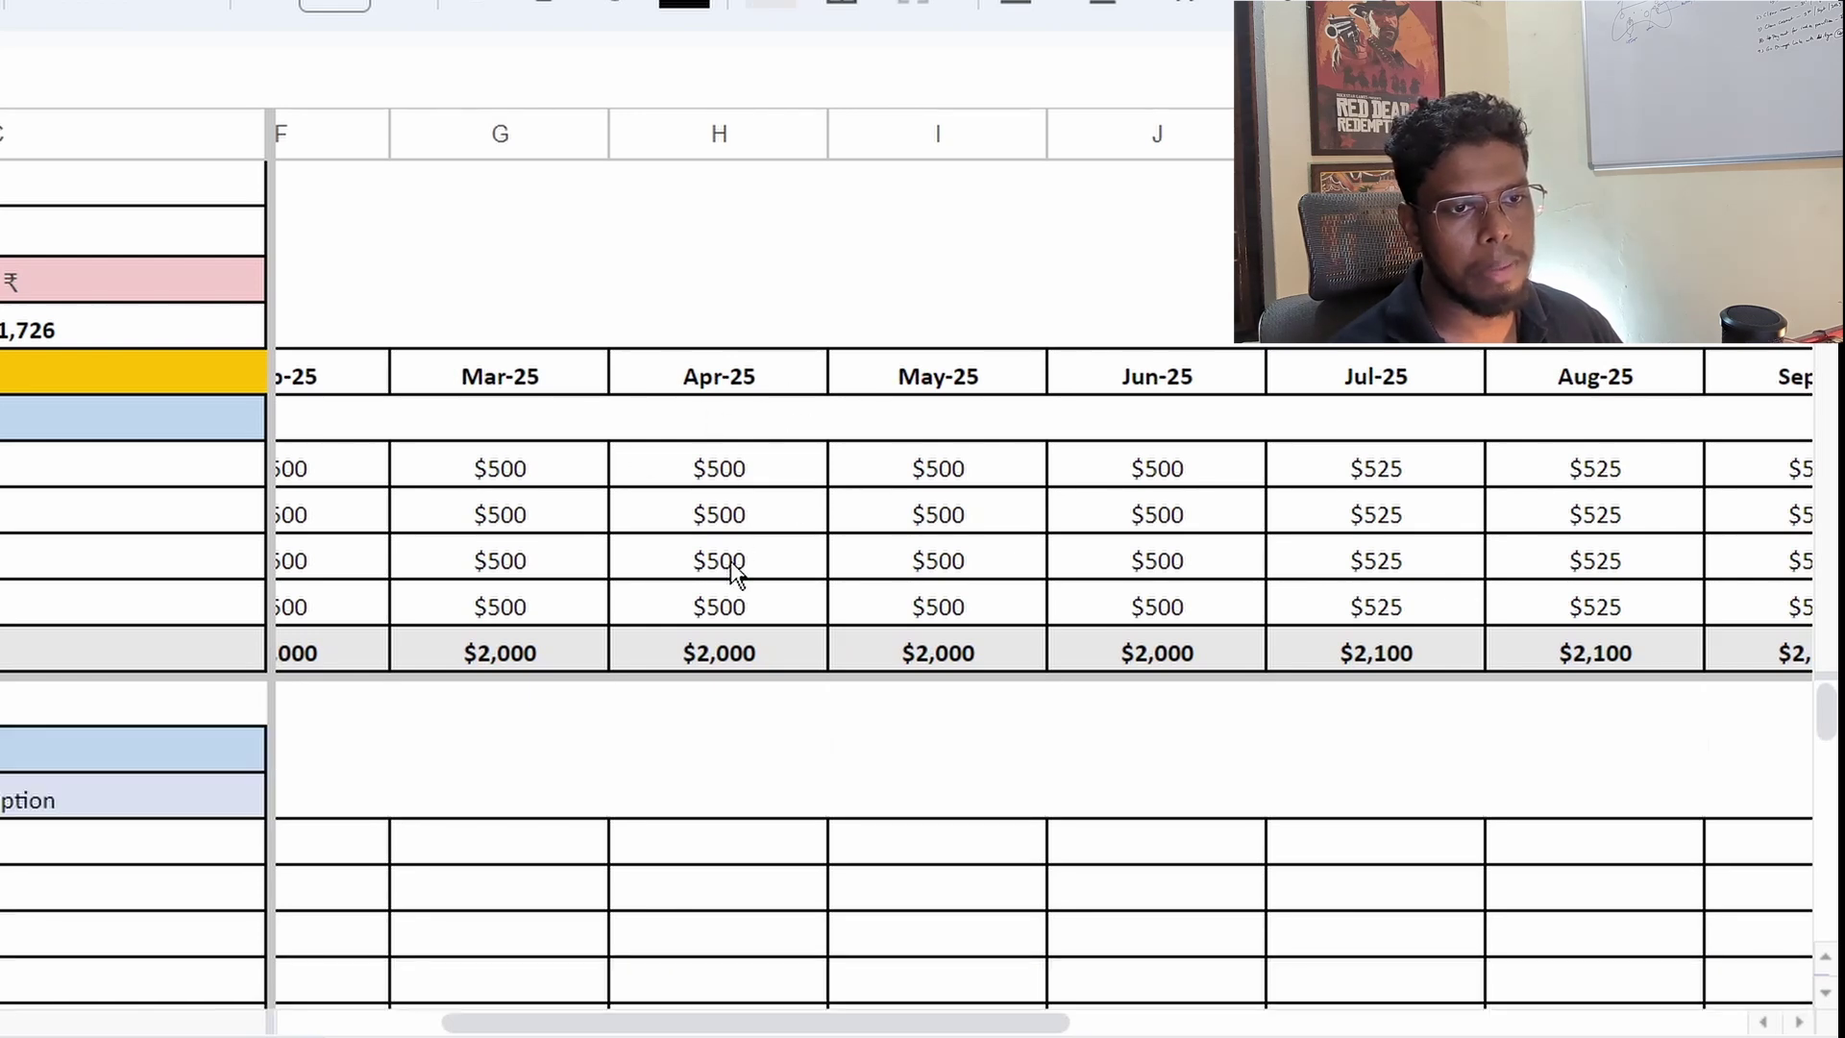
{"action": "scroll", "coordinate": [927, 582], "scroll_direction": "down", "scroll_amount": 1}
{"action": "scroll", "coordinate": [961, 634], "scroll_direction": "up", "scroll_amount": 1}
{"action": "scroll", "coordinate": [978, 653], "scroll_direction": "down", "scroll_amount": 1}
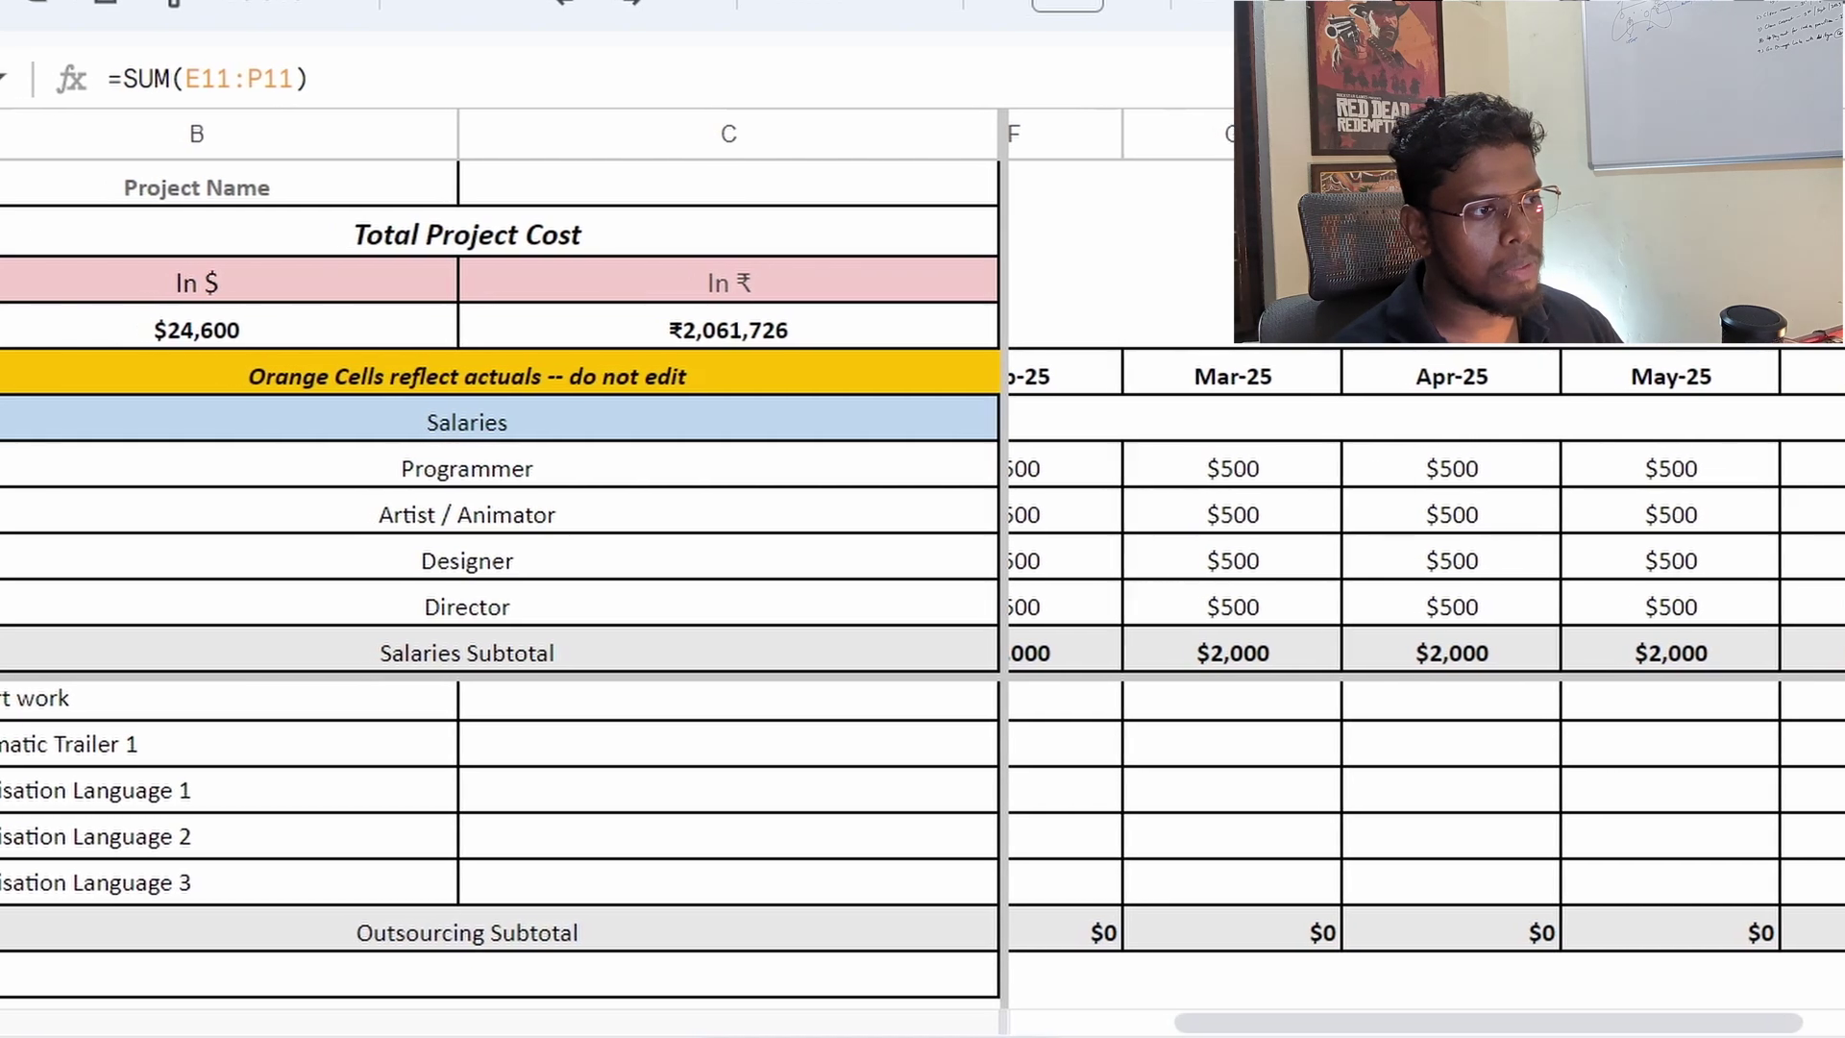
{"action": "scroll", "coordinate": [782, 577], "scroll_direction": "up", "scroll_amount": 1}
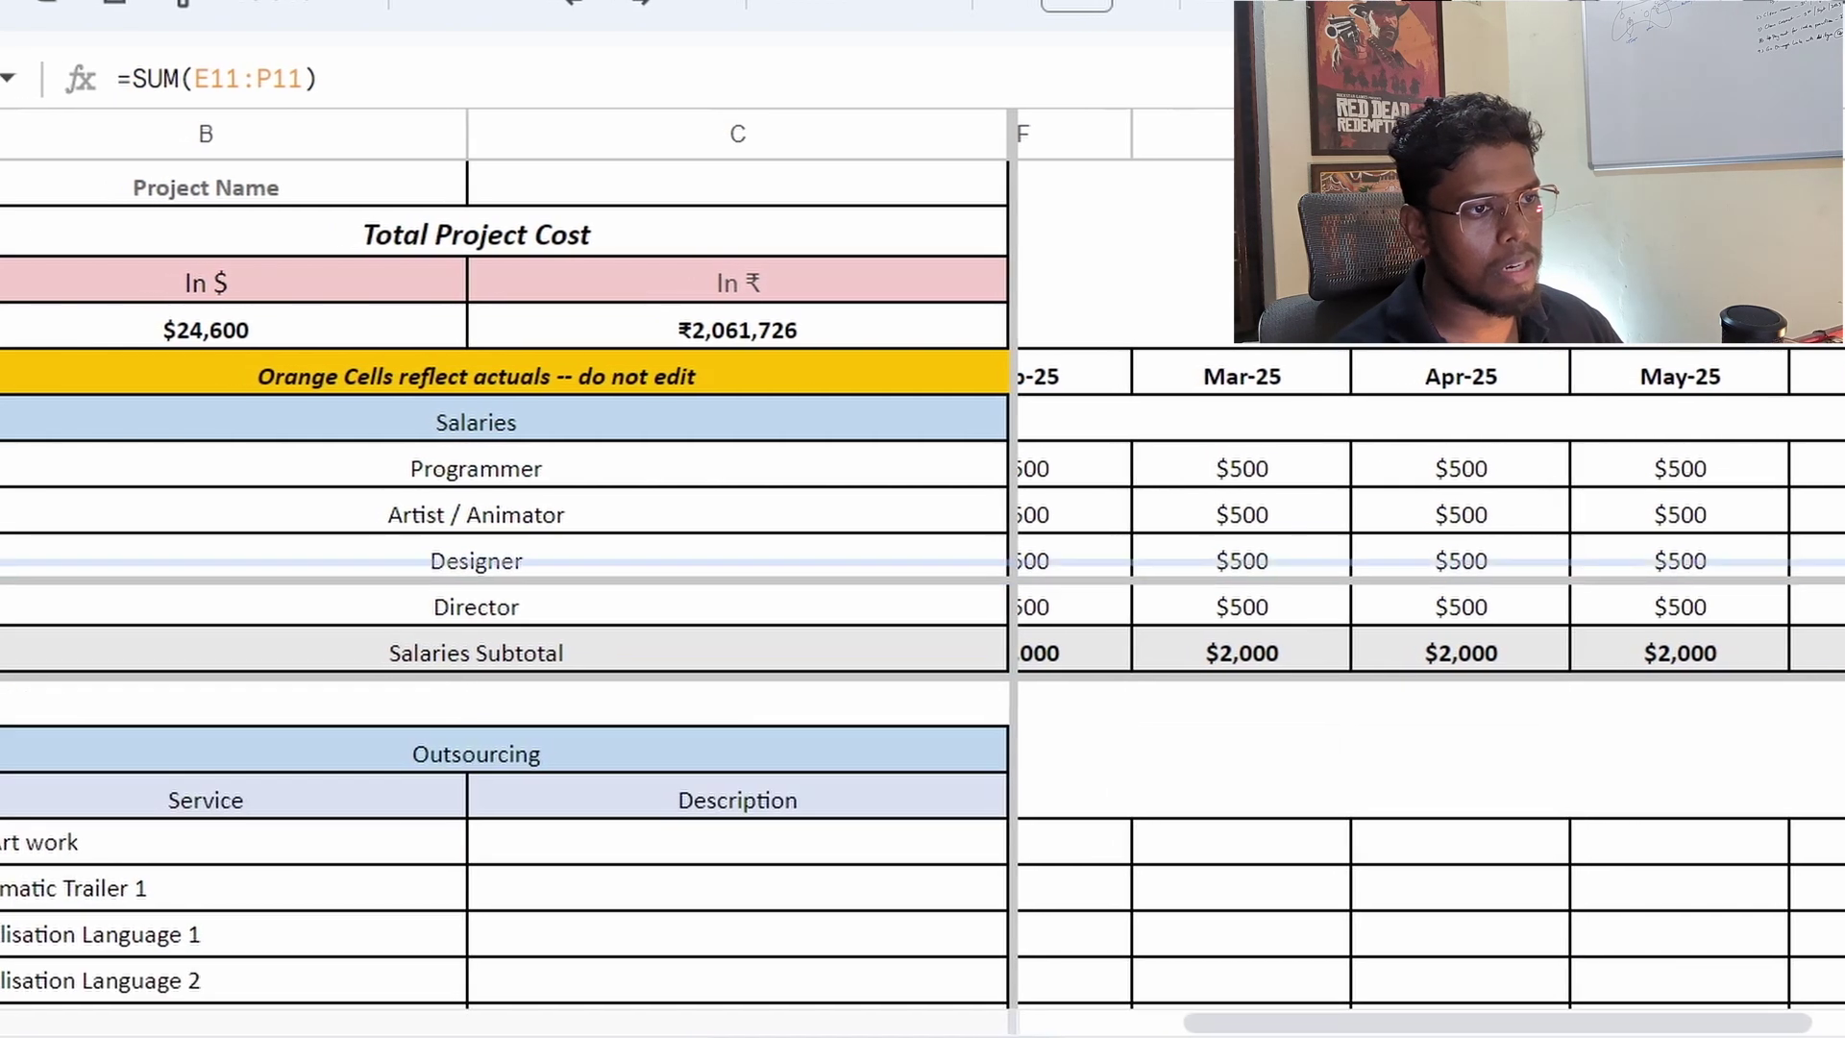
{"action": "scroll", "coordinate": [827, 547], "scroll_direction": "down", "scroll_amount": 2}
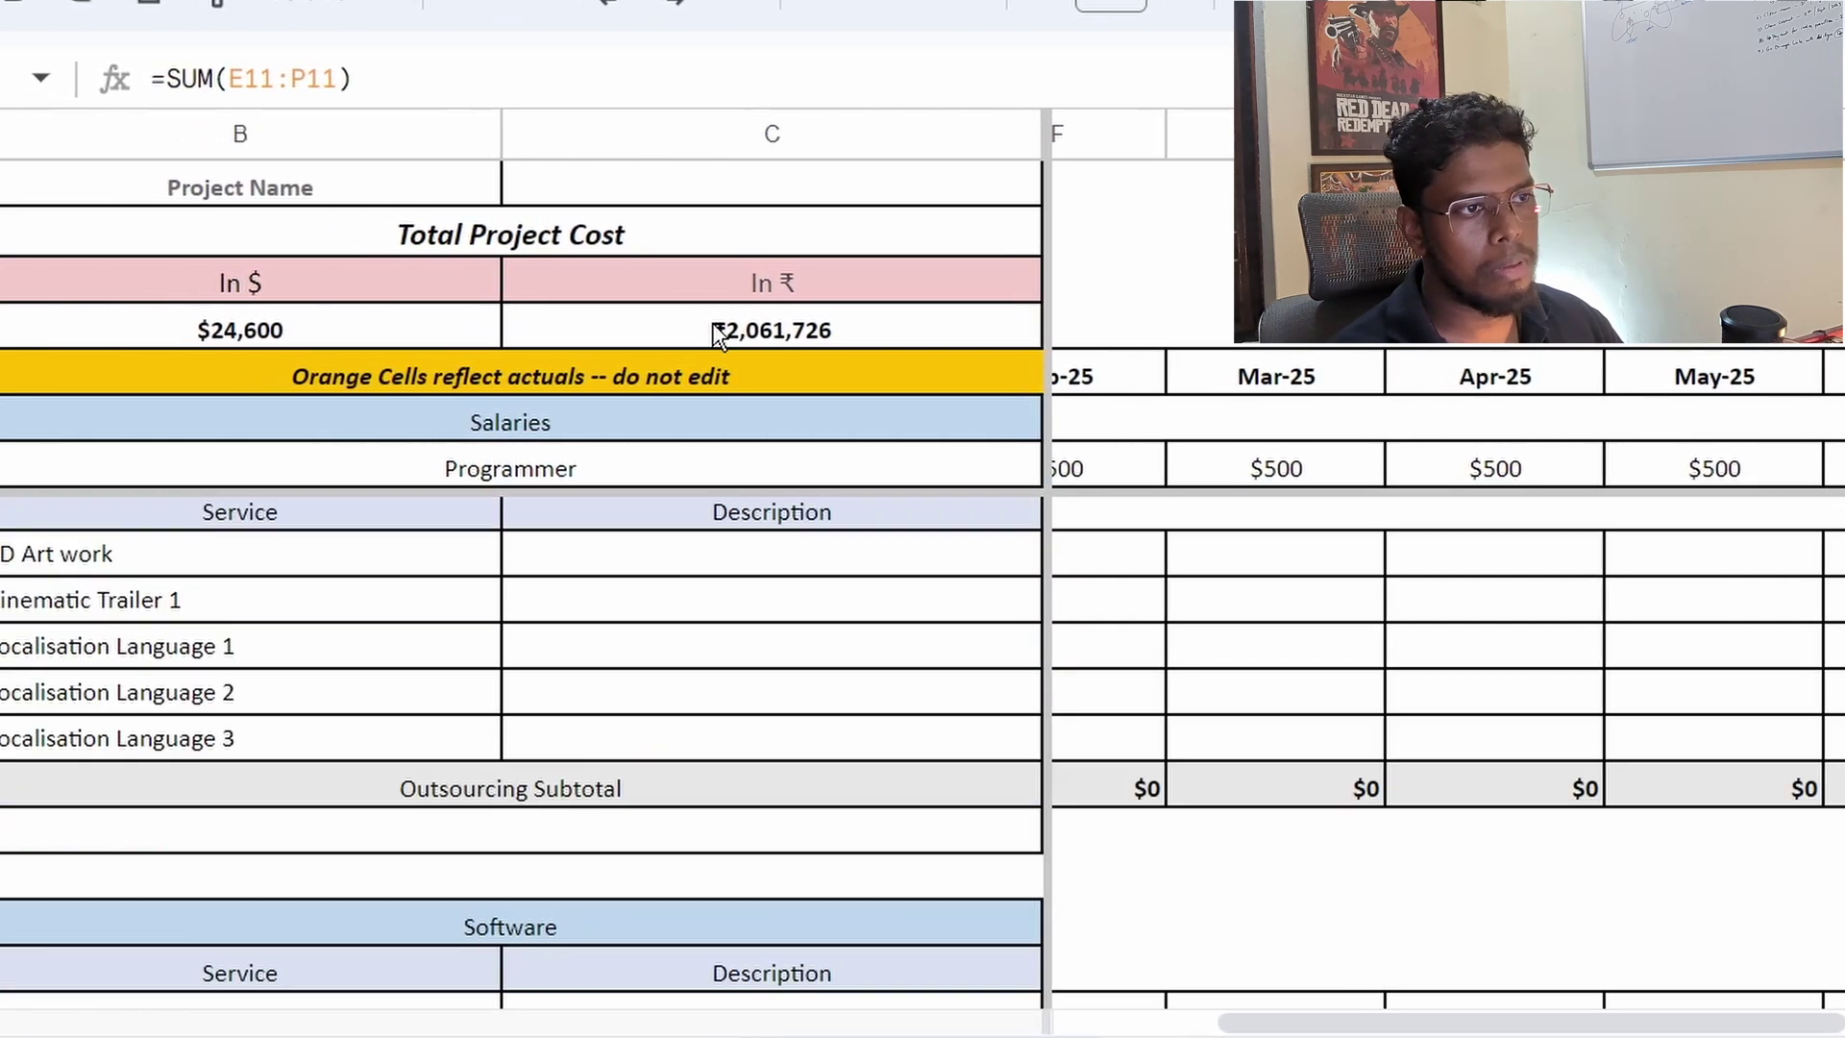
{"action": "scroll", "coordinate": [1249, 596], "scroll_direction": "up", "scroll_amount": 2}
{"action": "scroll", "coordinate": [1488, 626], "scroll_direction": "down", "scroll_amount": 2}
{"action": "scroll", "coordinate": [1489, 624], "scroll_direction": "up", "scroll_amount": 2}
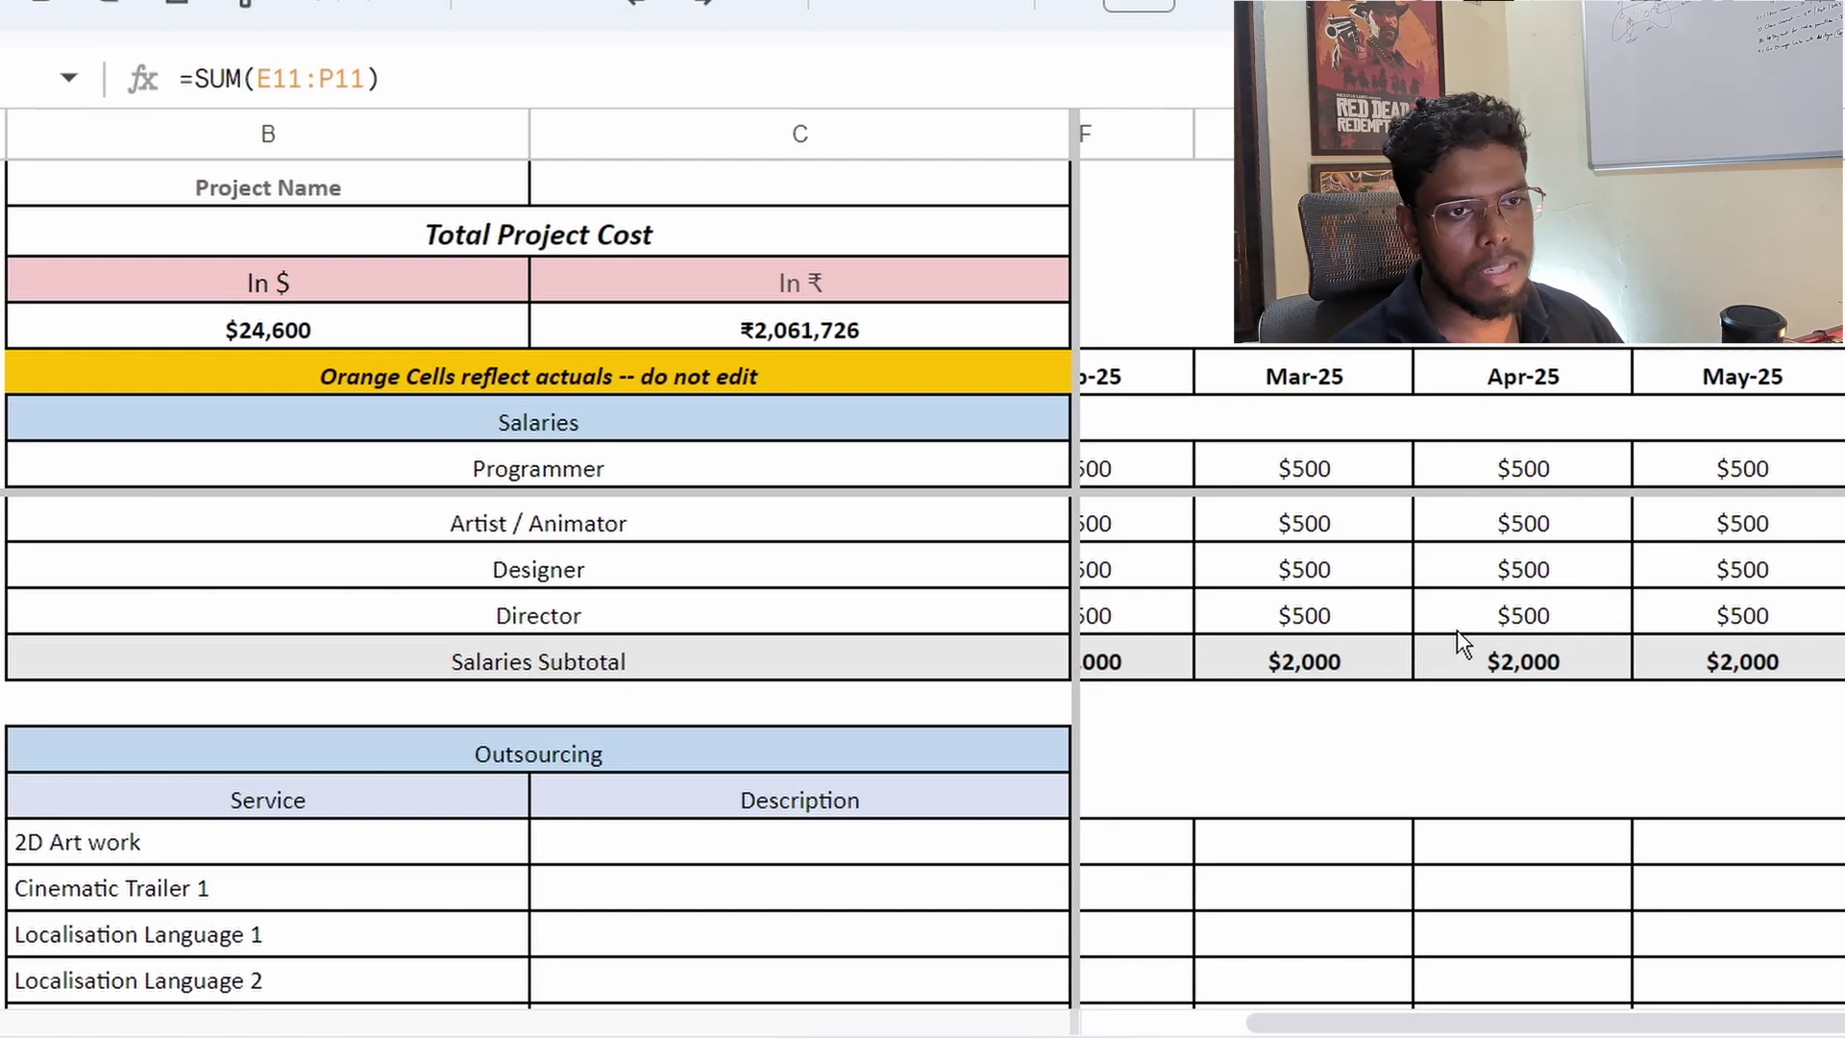
{"action": "scroll", "coordinate": [1486, 615], "scroll_direction": "down", "scroll_amount": 3}
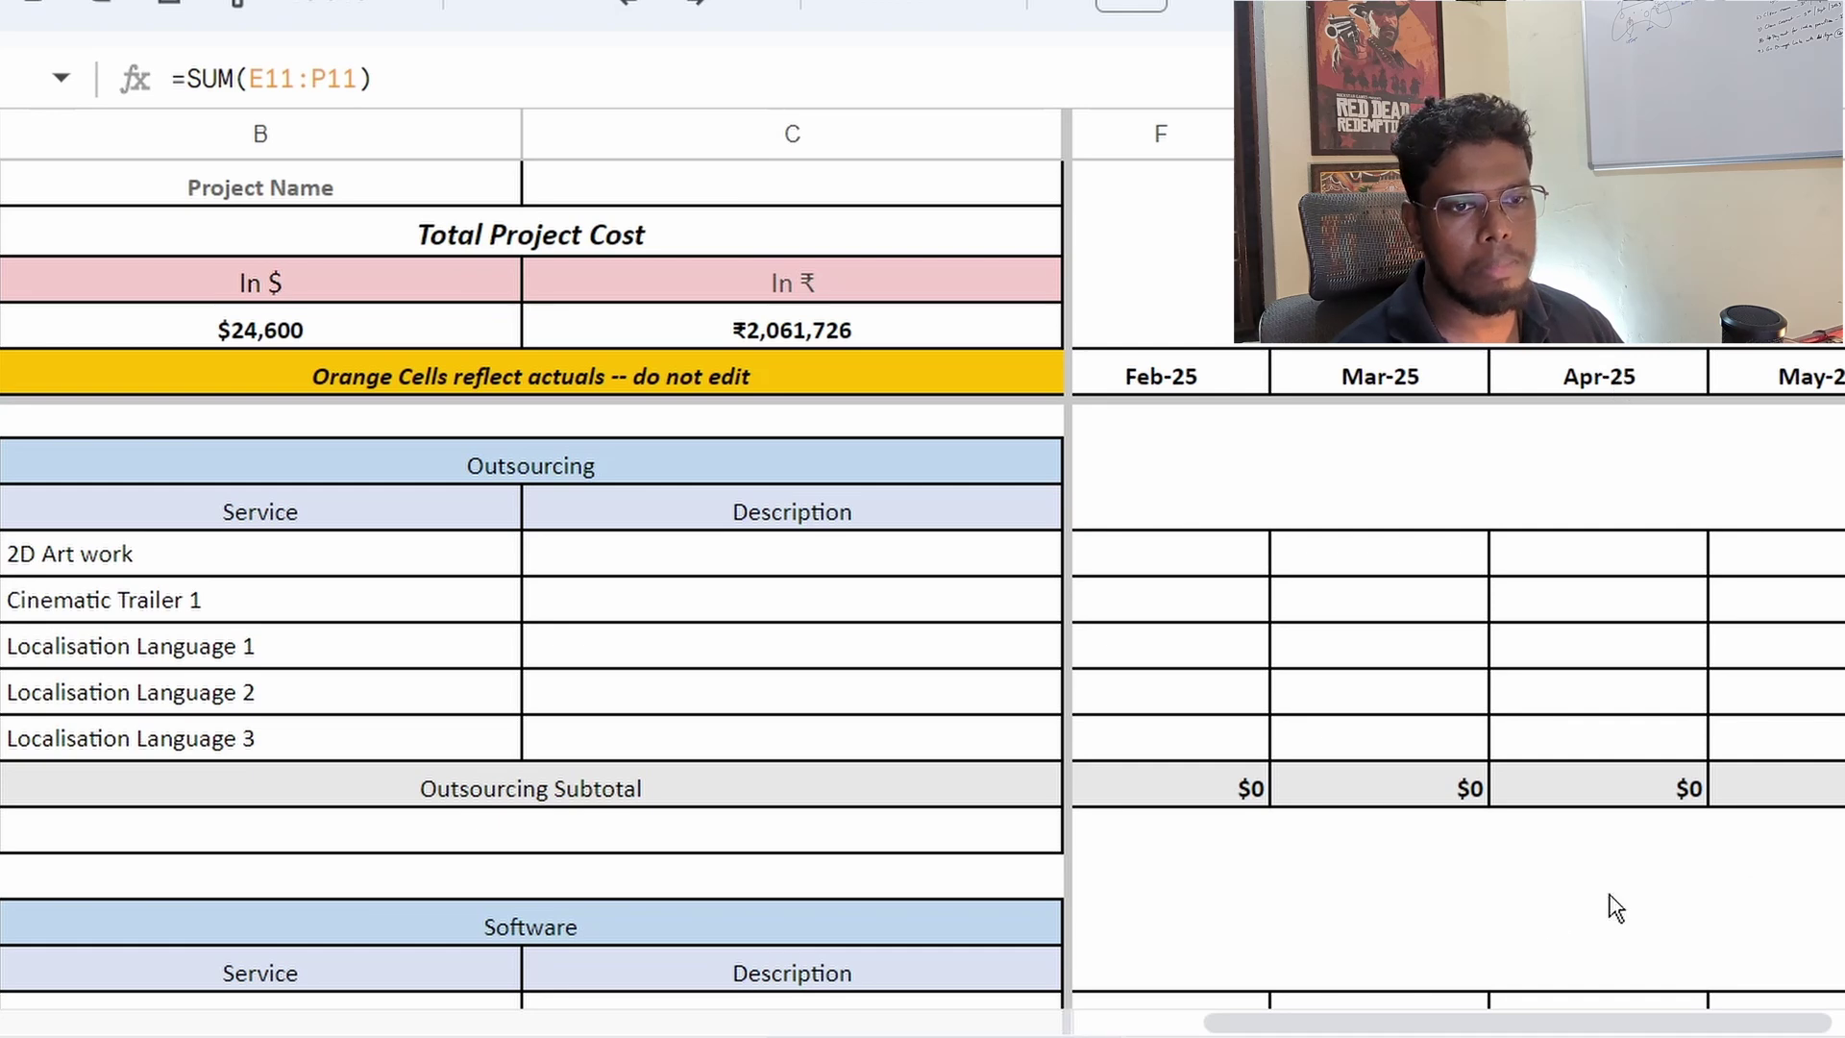
Step: Enter a $500 outsourcing cost for 2D Art work in Jun-25
{"action": "left_click_drag", "start_coordinate": [1577, 1025], "coordinate": [1797, 1023]}
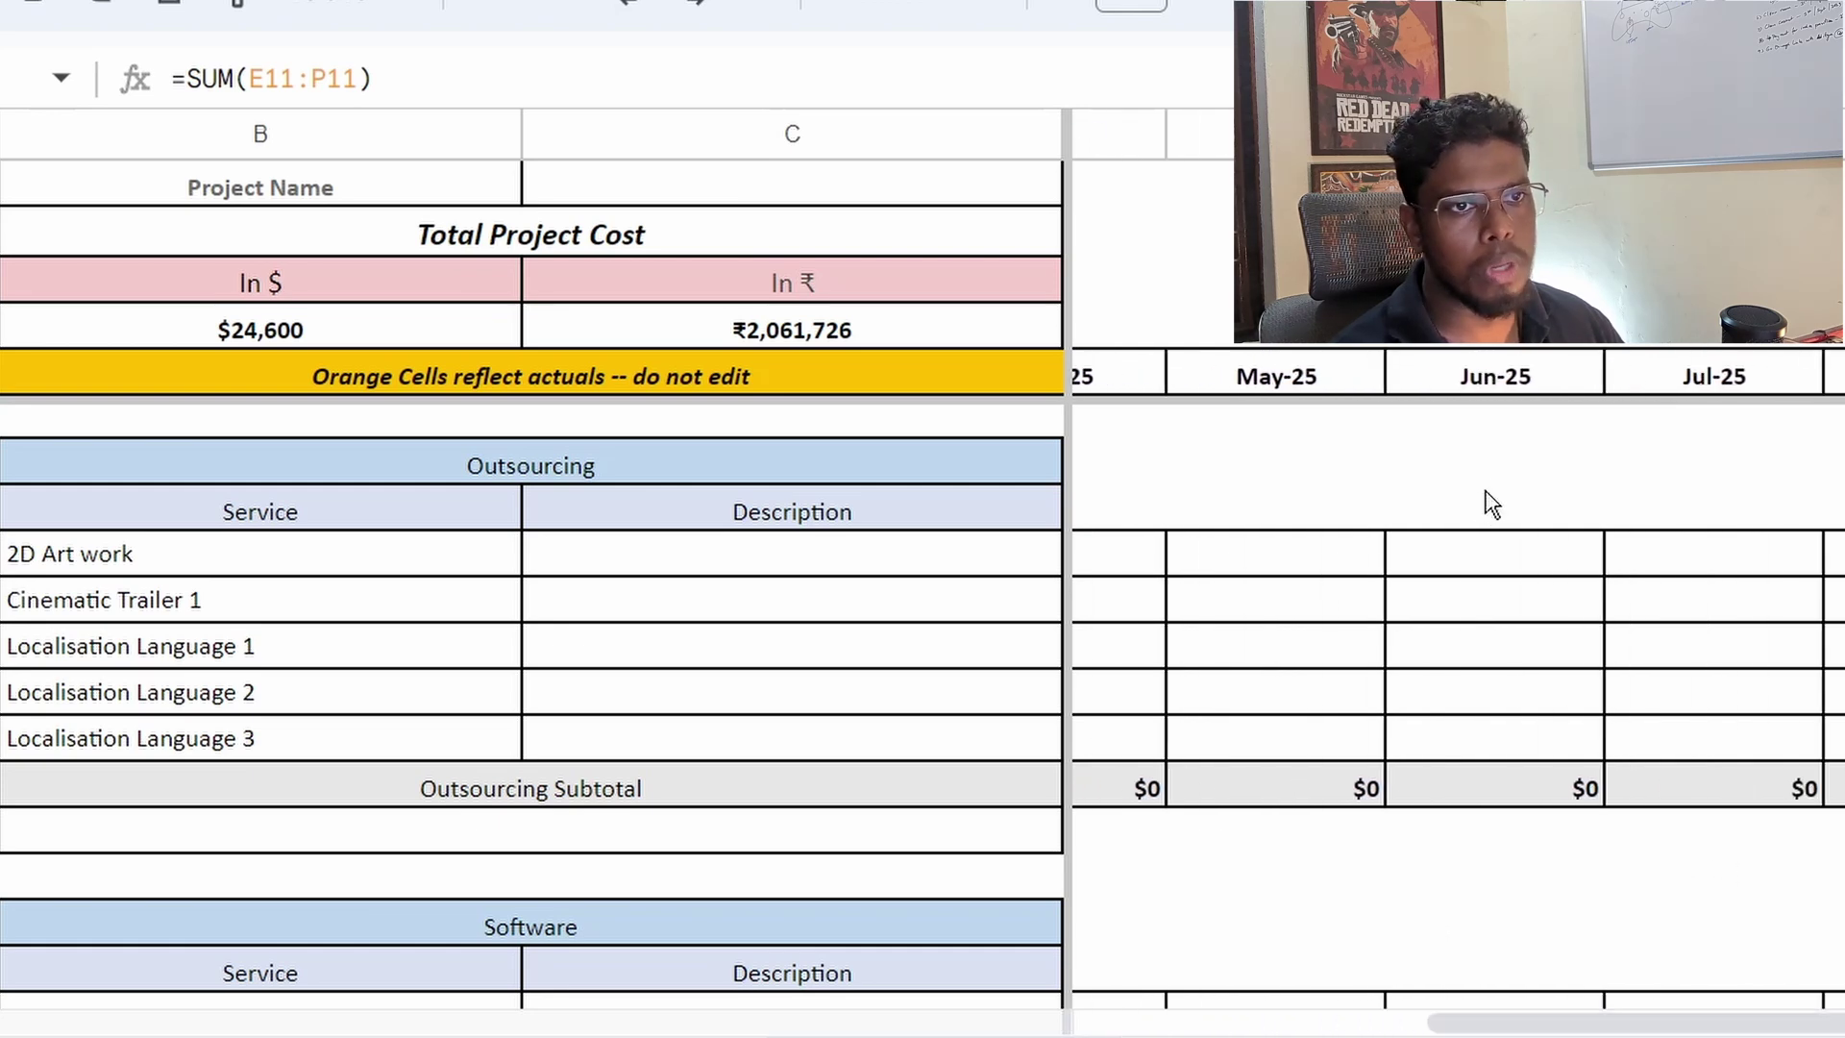
{"action": "left_click", "coordinate": [1496, 564]}
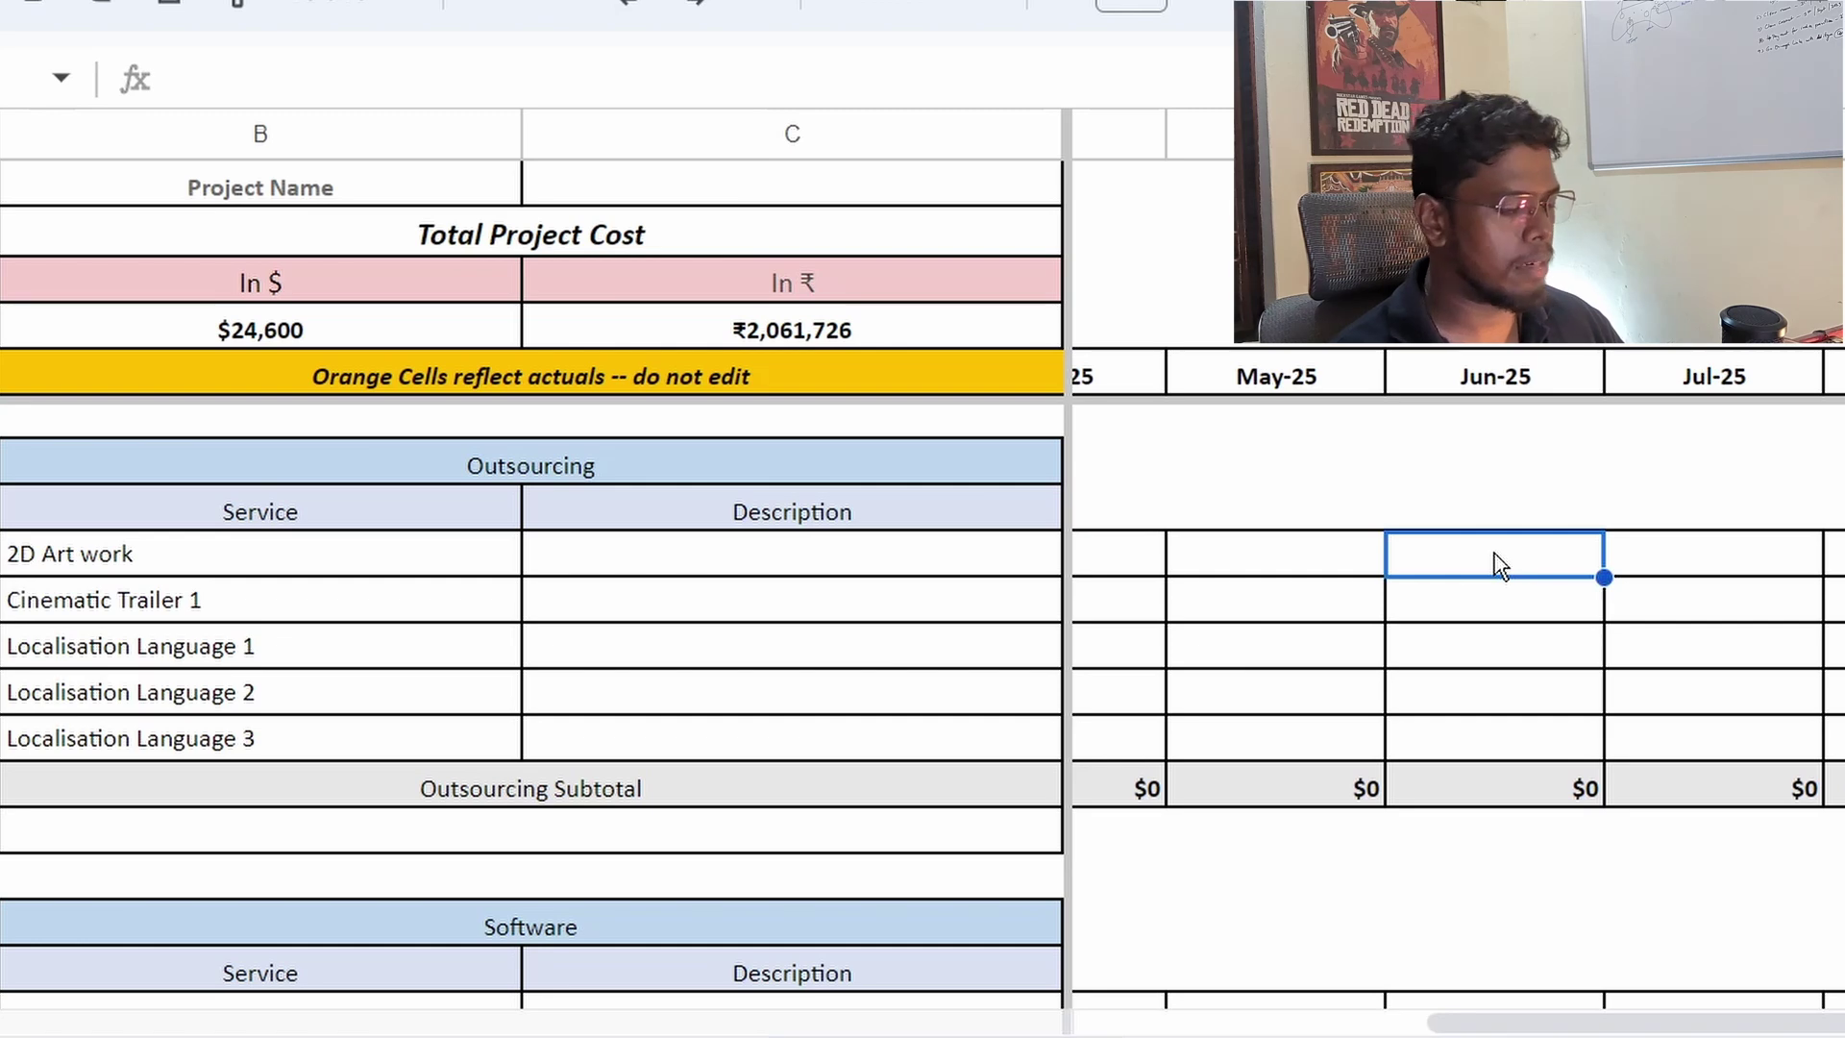
{"action": "type", "text": "500"}
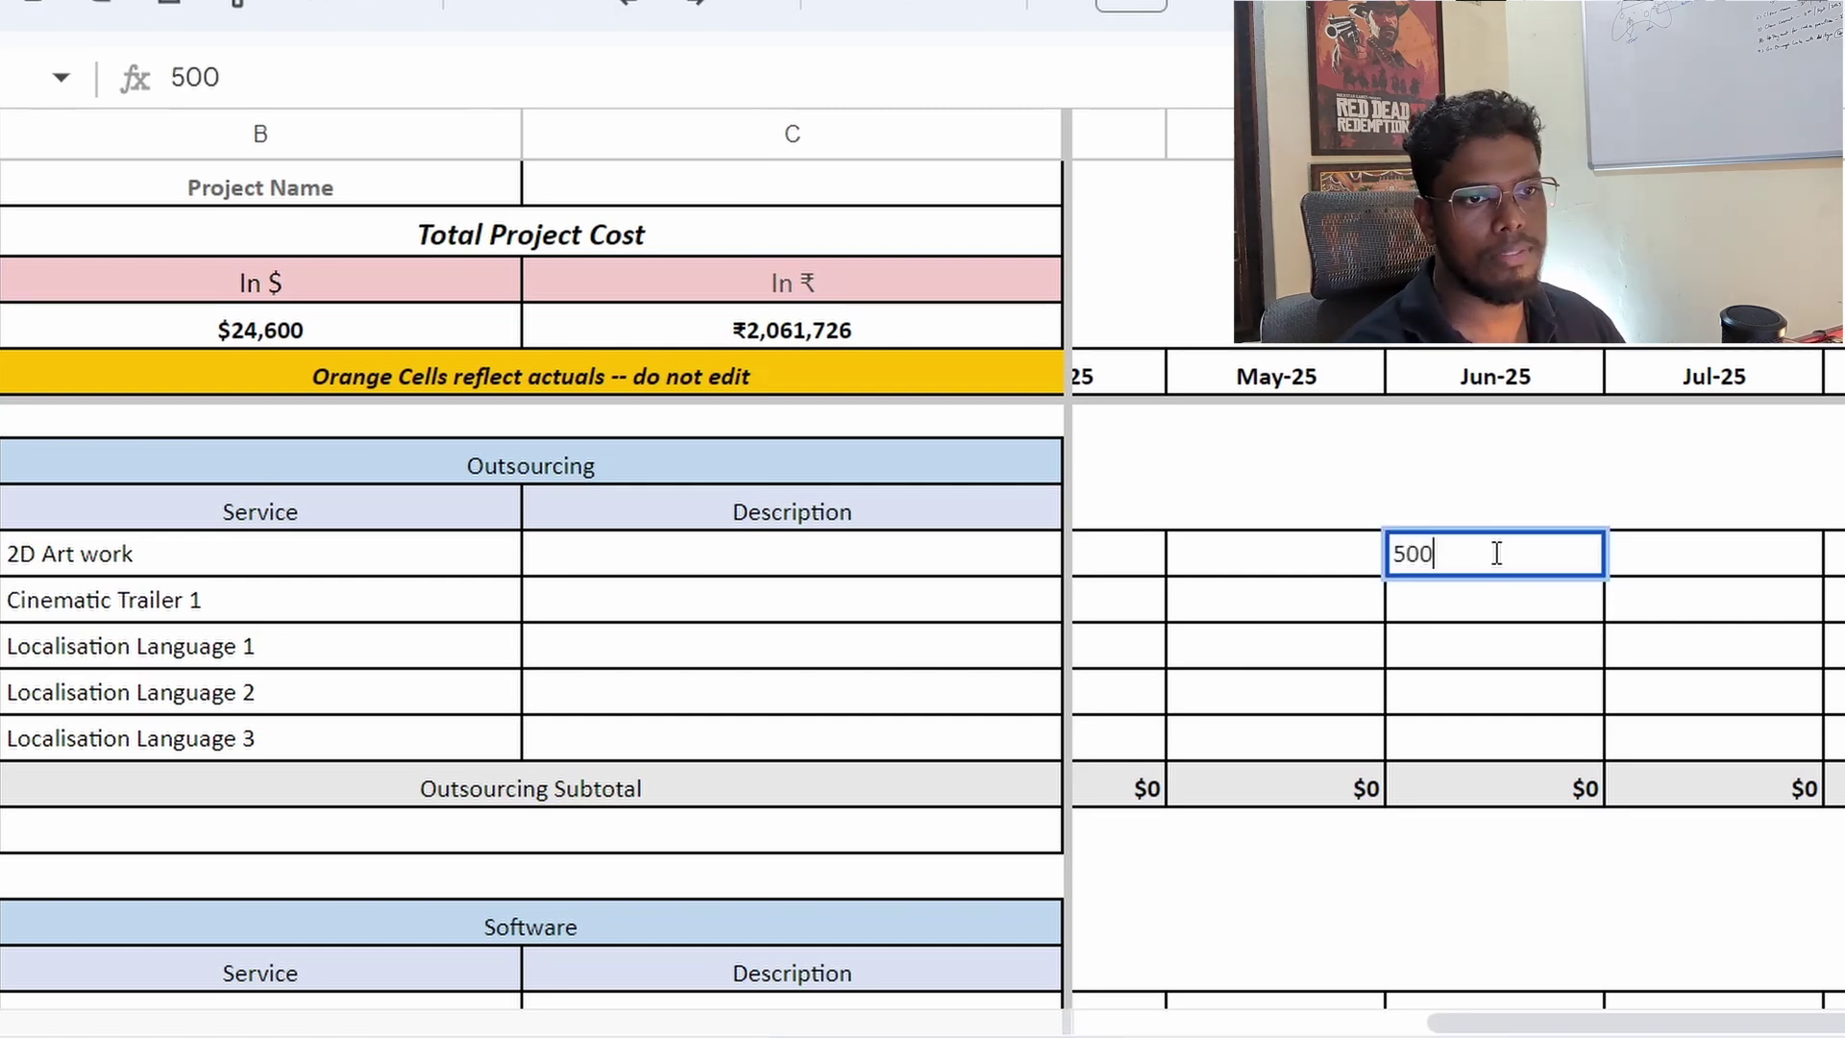
{"action": "key", "text": "Return"}
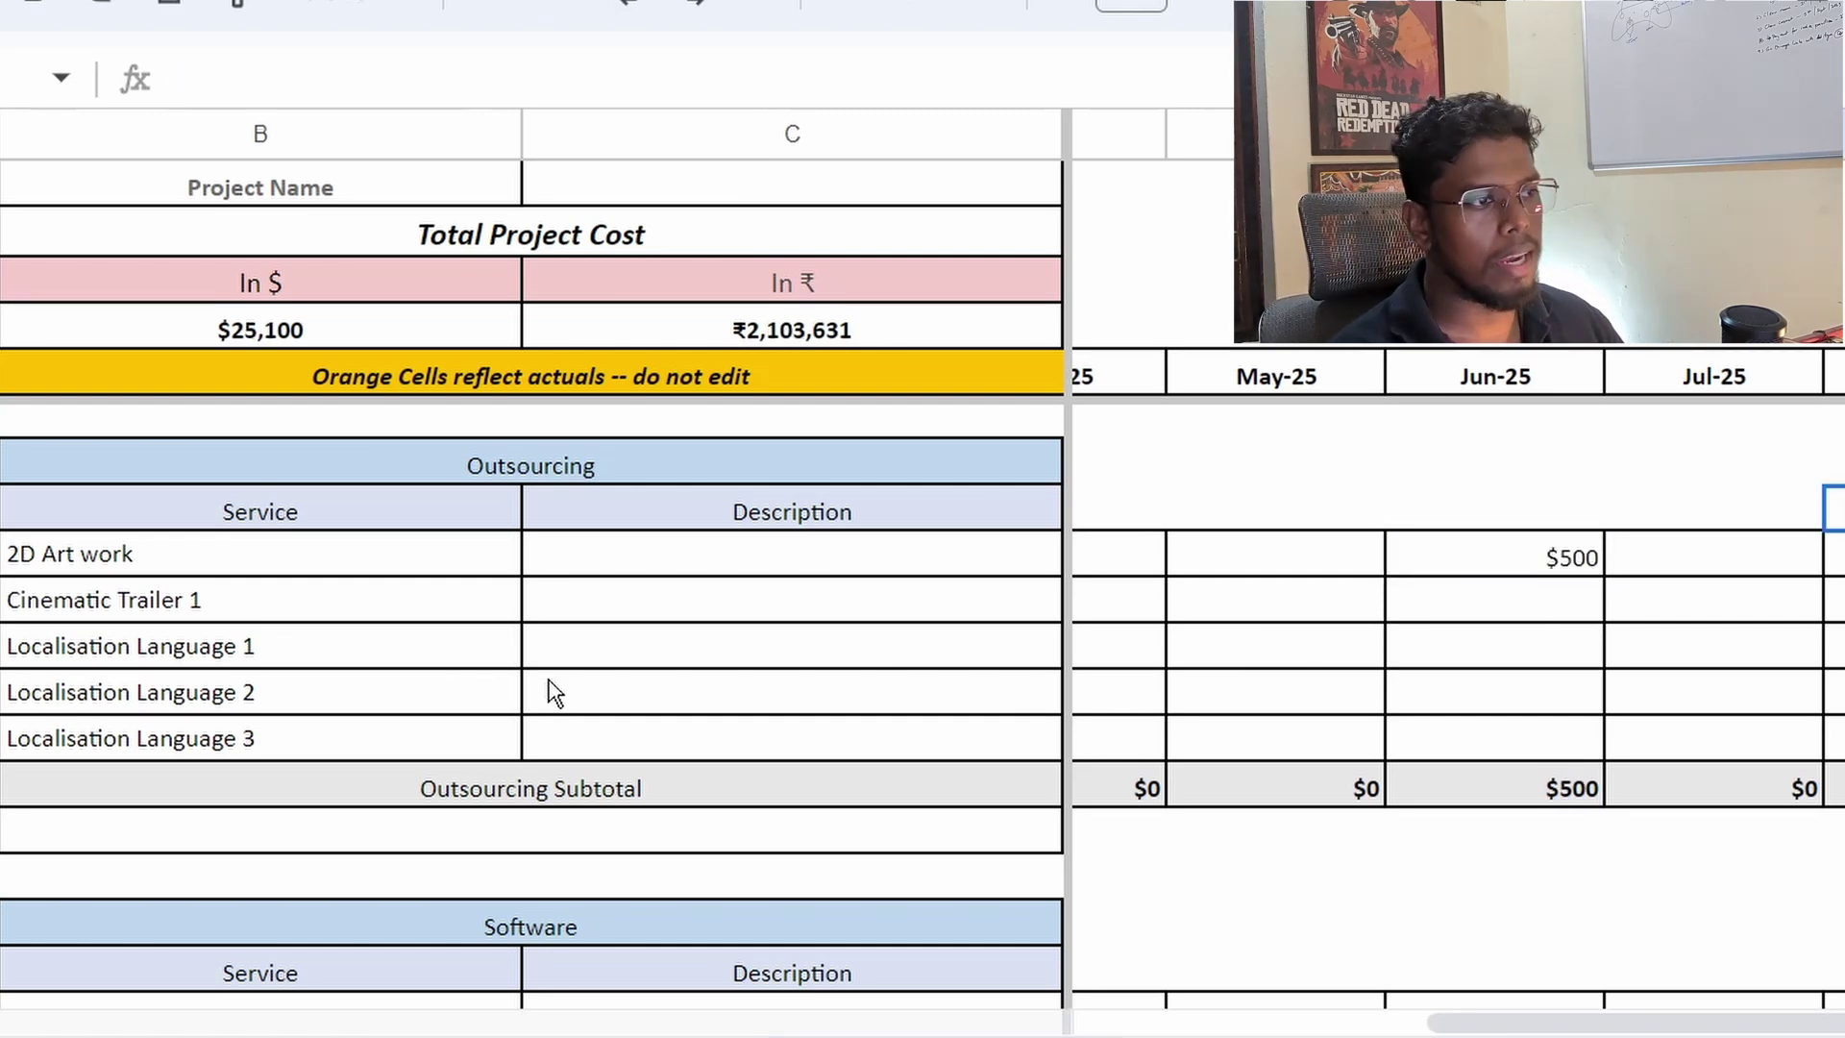
Step: Enter a $500 outsourcing cost for Cinematic Trailer 1 in Oct-25
{"action": "left_click_drag", "start_coordinate": [1606, 1005], "coordinate": [1837, 1026]}
{"action": "left_click", "coordinate": [1804, 603]}
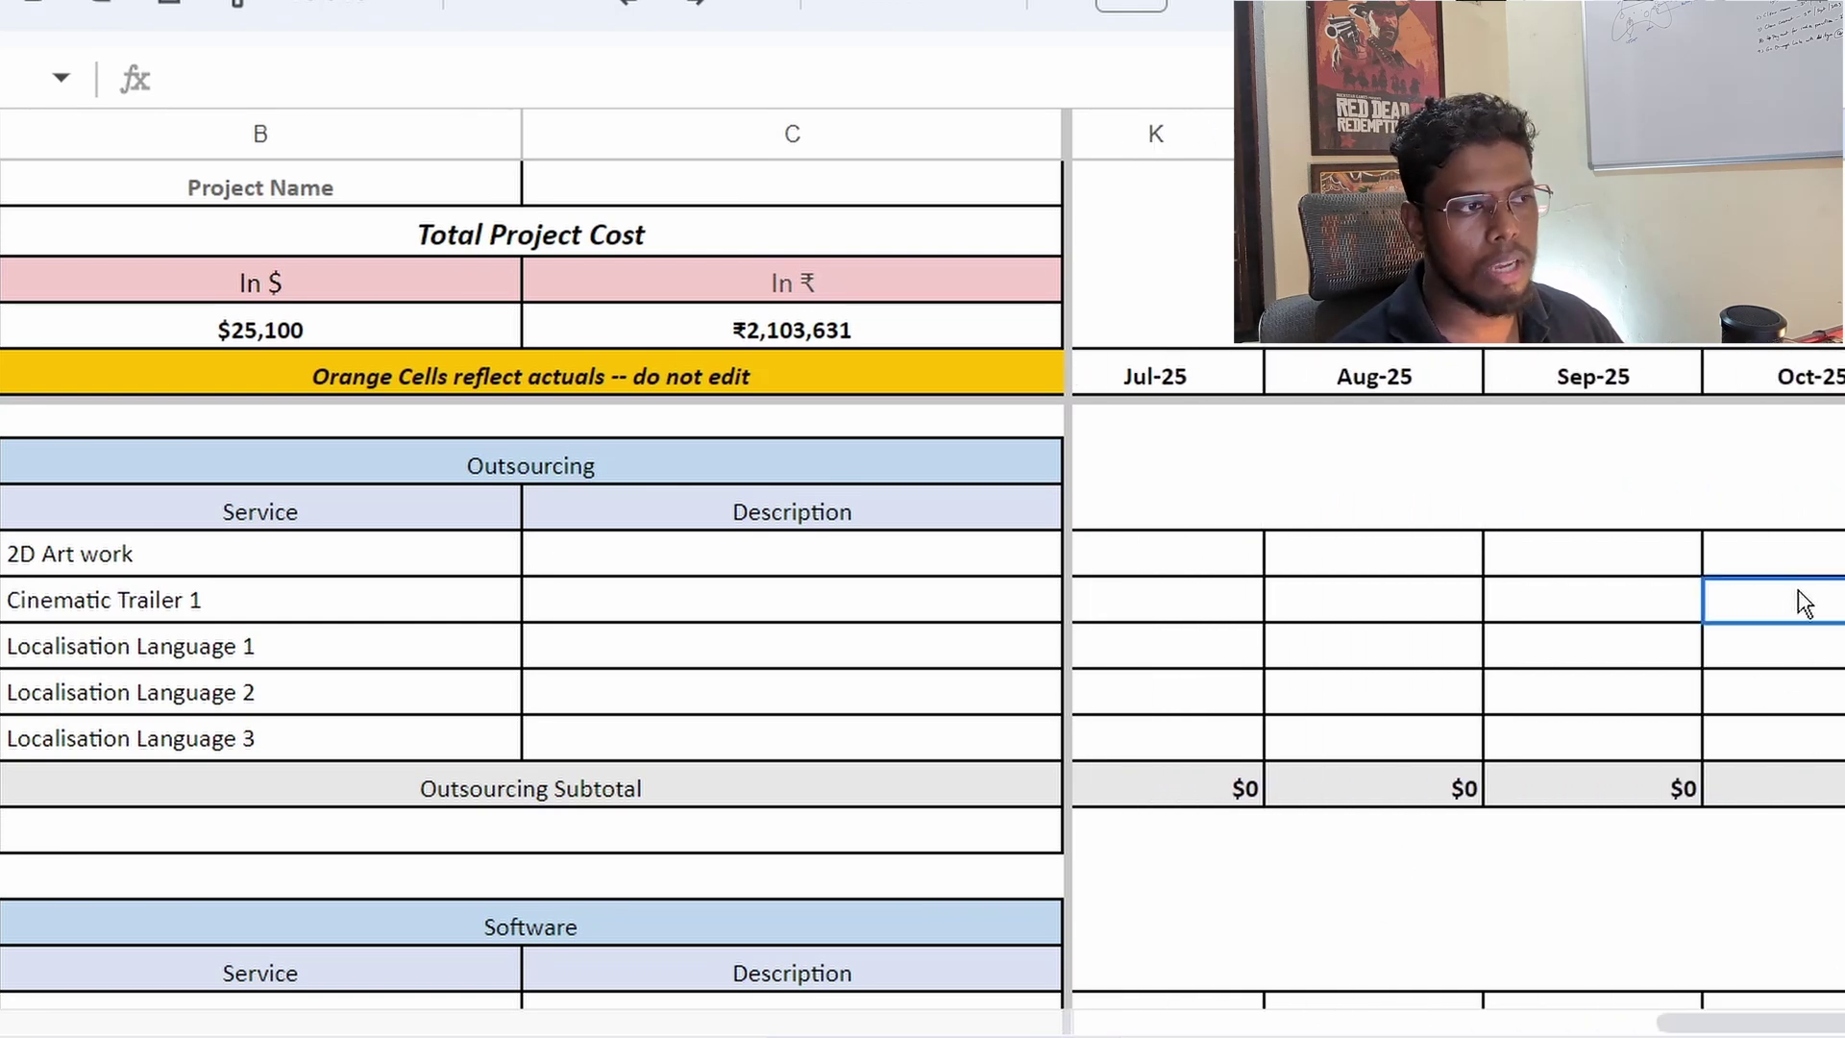
{"action": "type", "text": "500"}
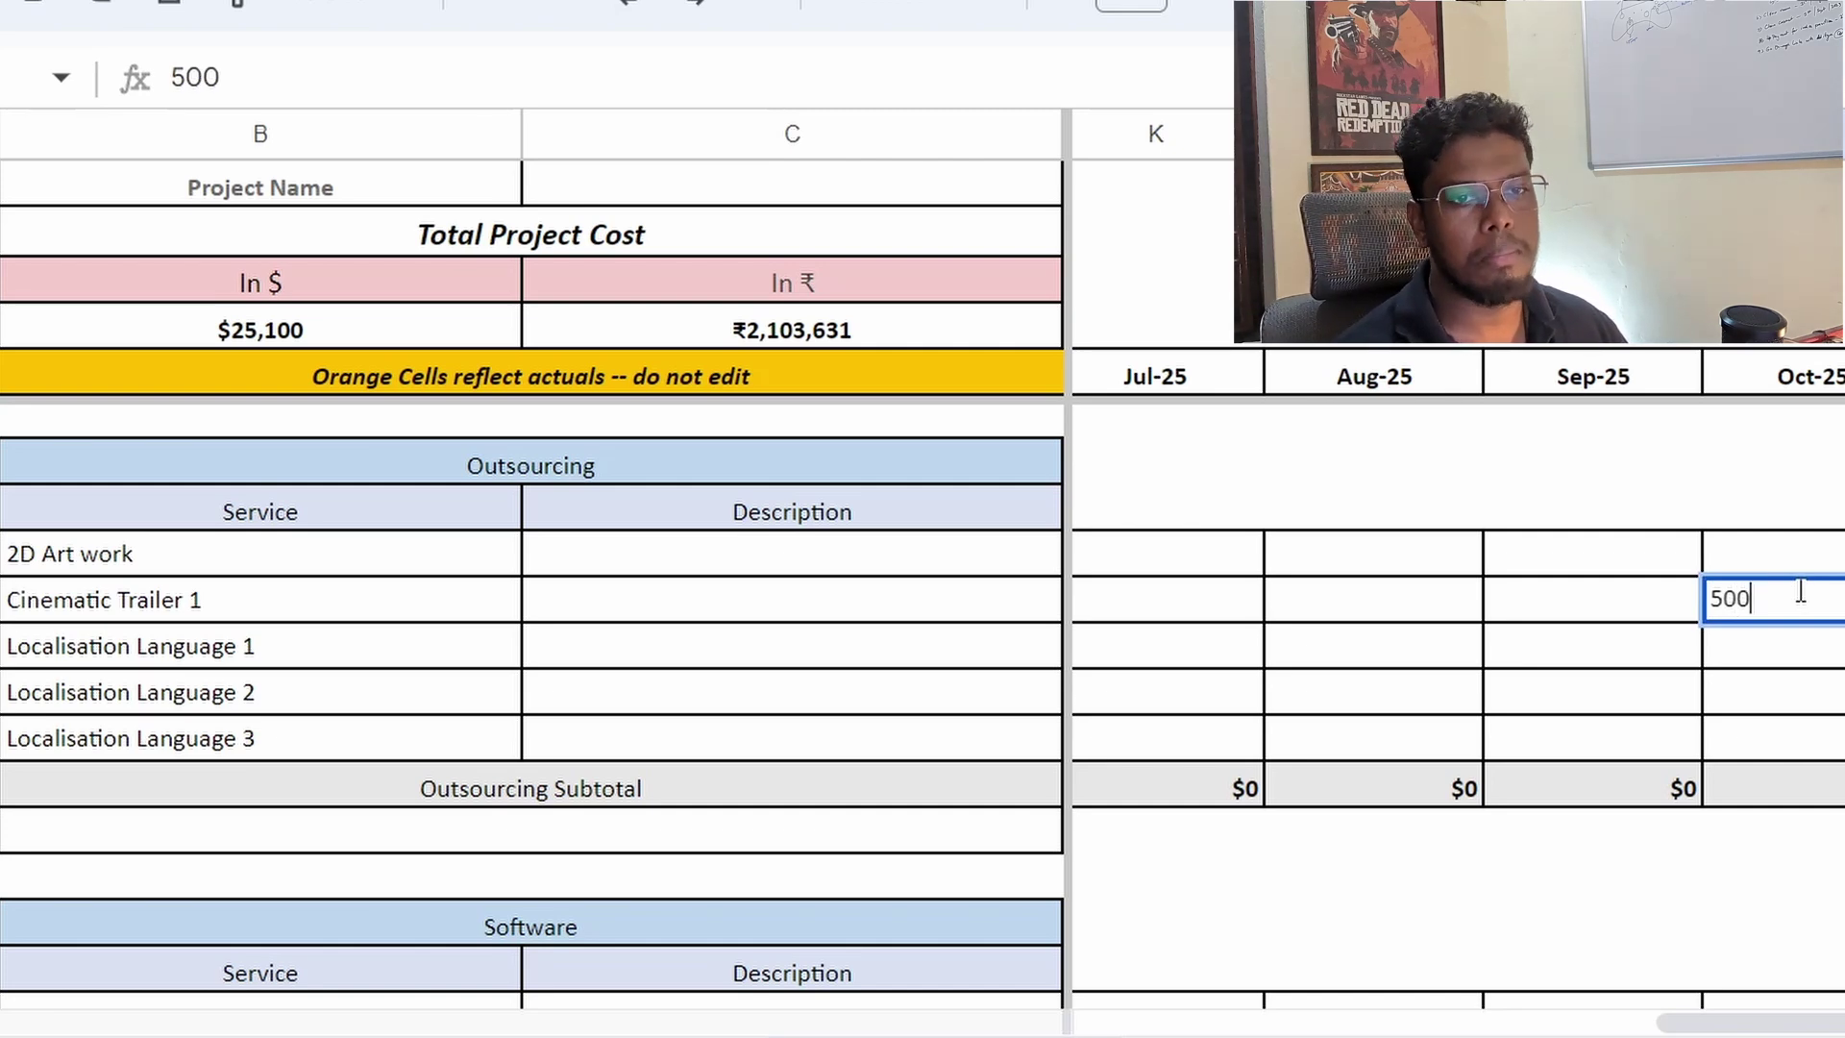
{"action": "scroll", "coordinate": [1730, 591], "scroll_direction": "right", "scroll_amount": 5}
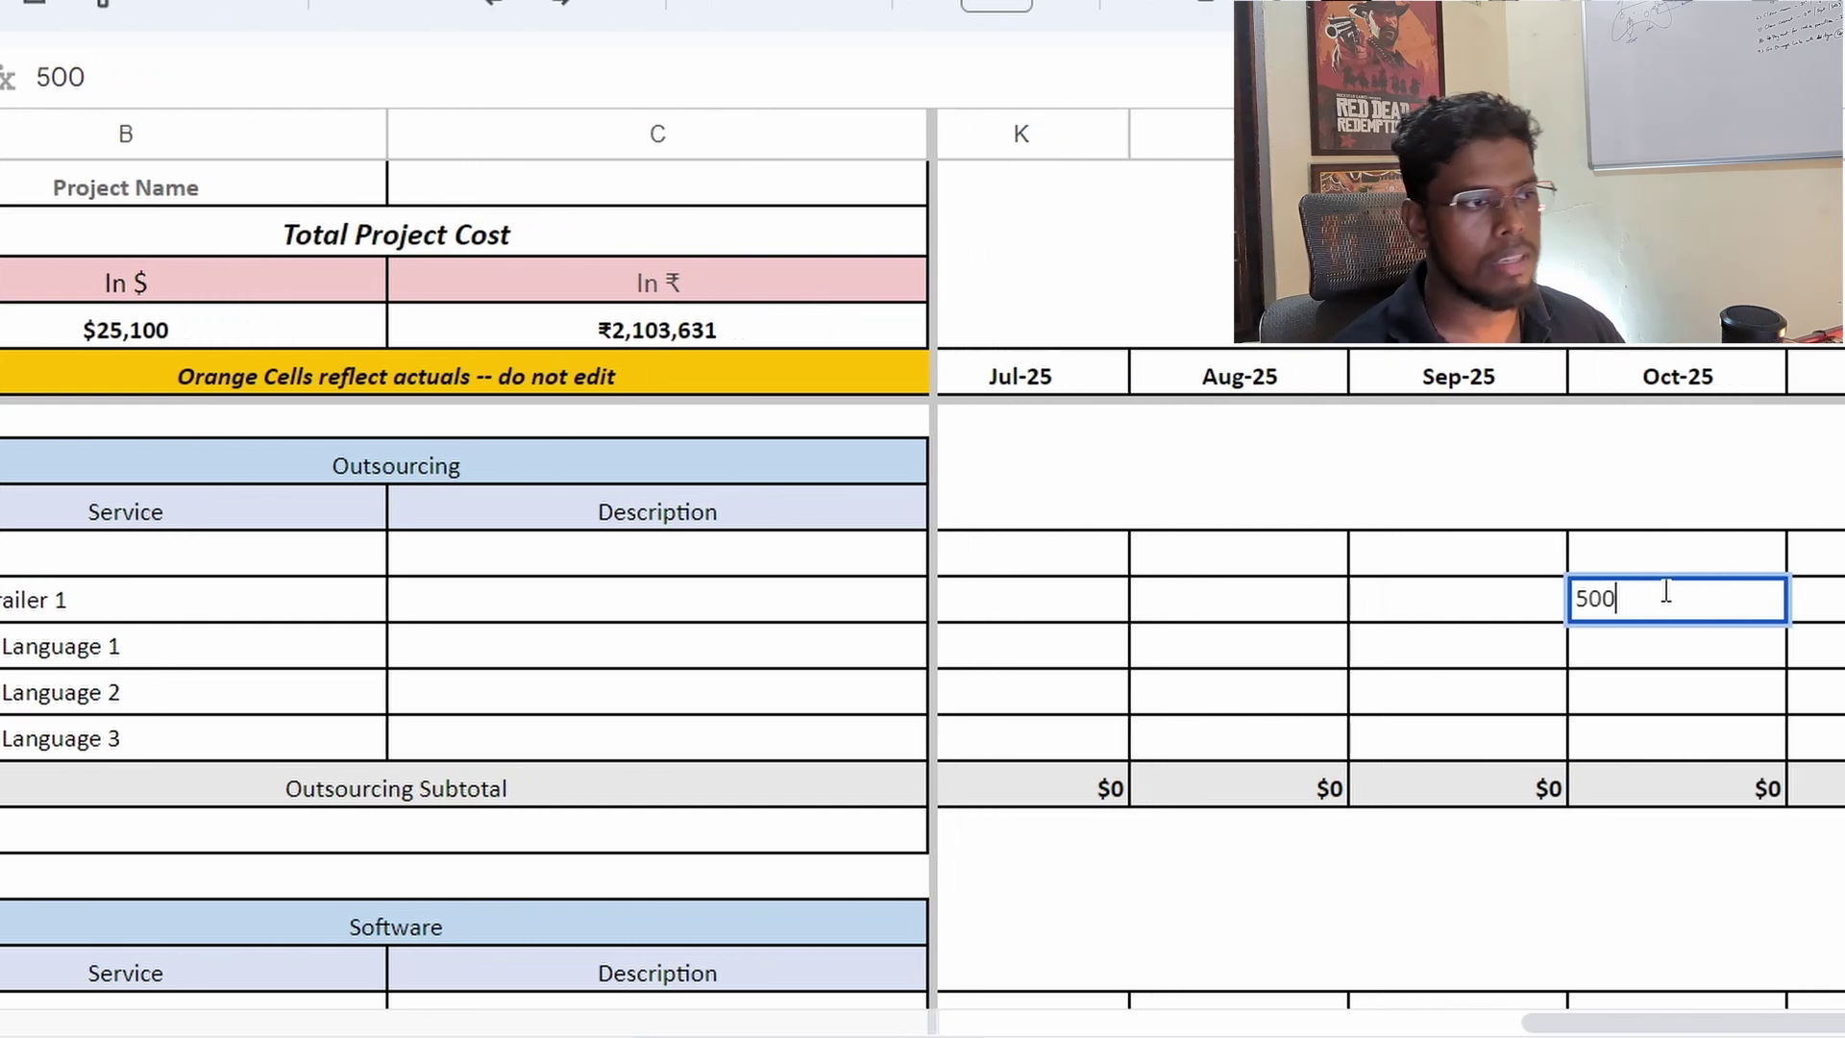
{"action": "left_click", "coordinate": [1269, 665]}
Step: Enter $500 in Nov-25 for Localisation Languages 1, 2 and 3, then review the totals
{"action": "left_click", "coordinate": [1387, 661]}
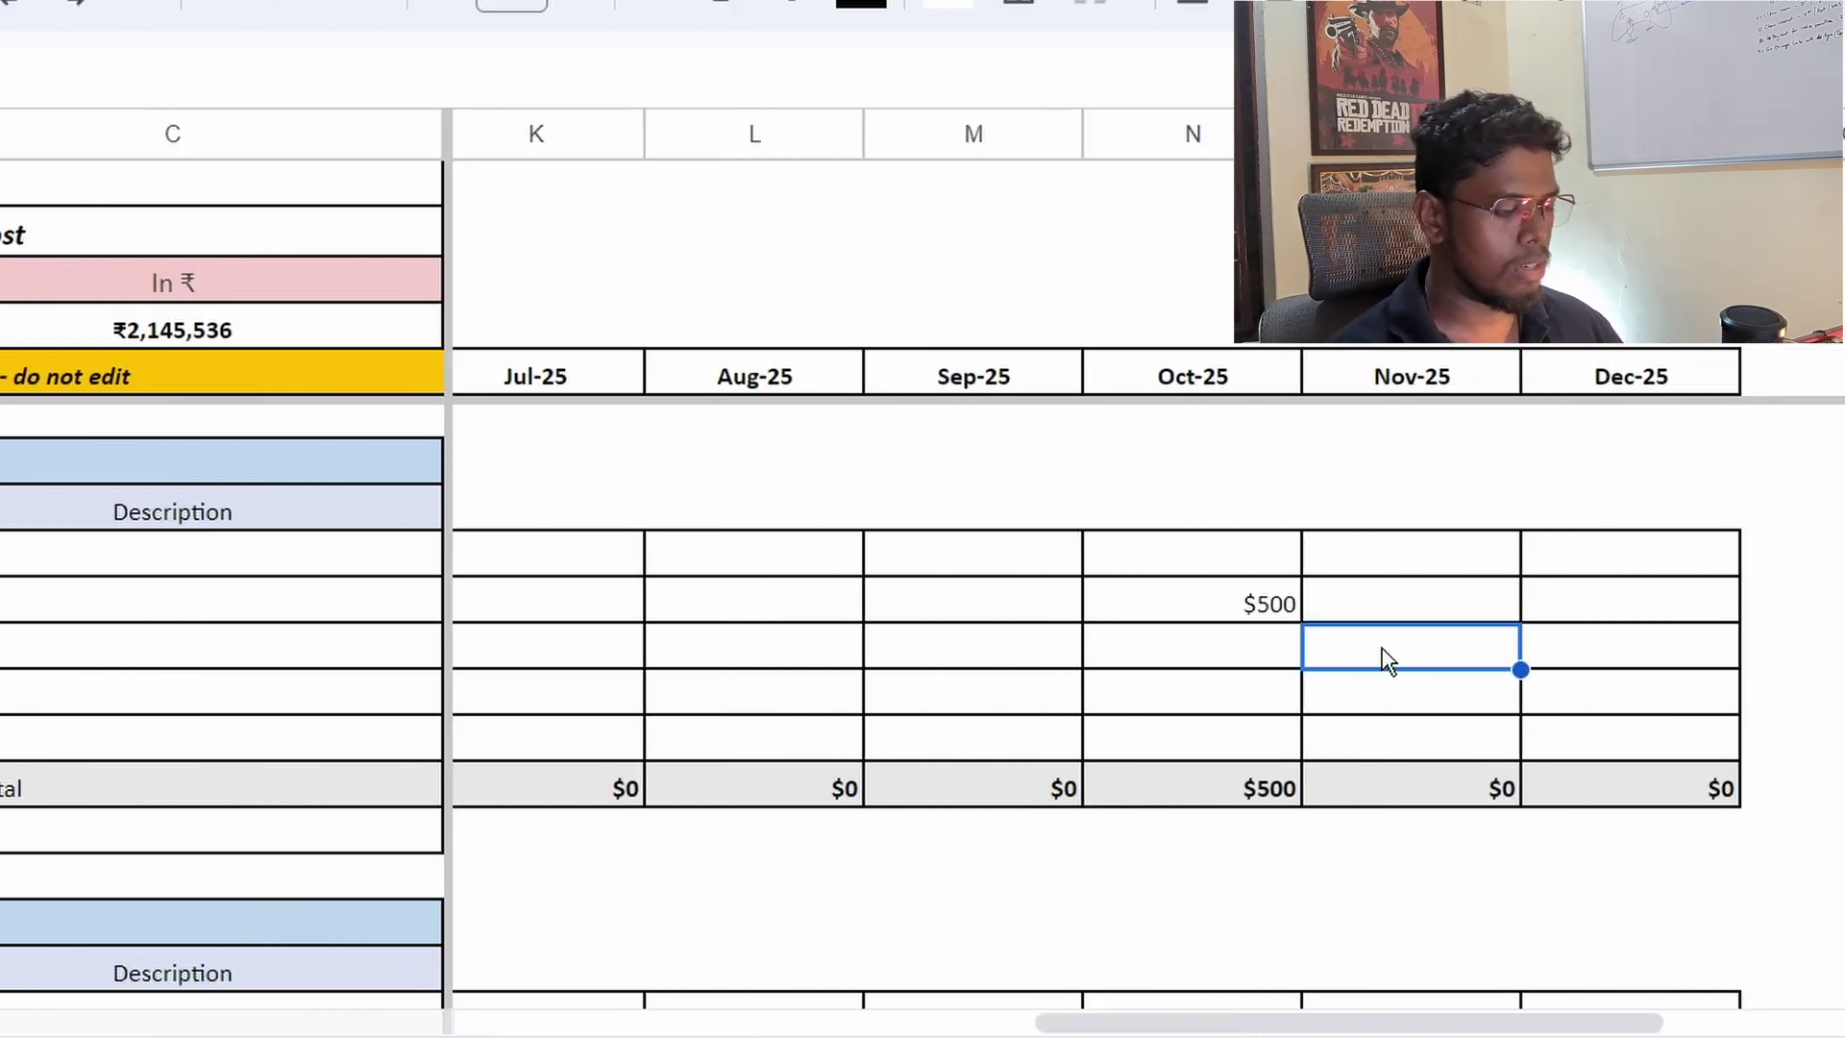
{"action": "type", "text": "500"}
{"action": "key", "text": "Return"}
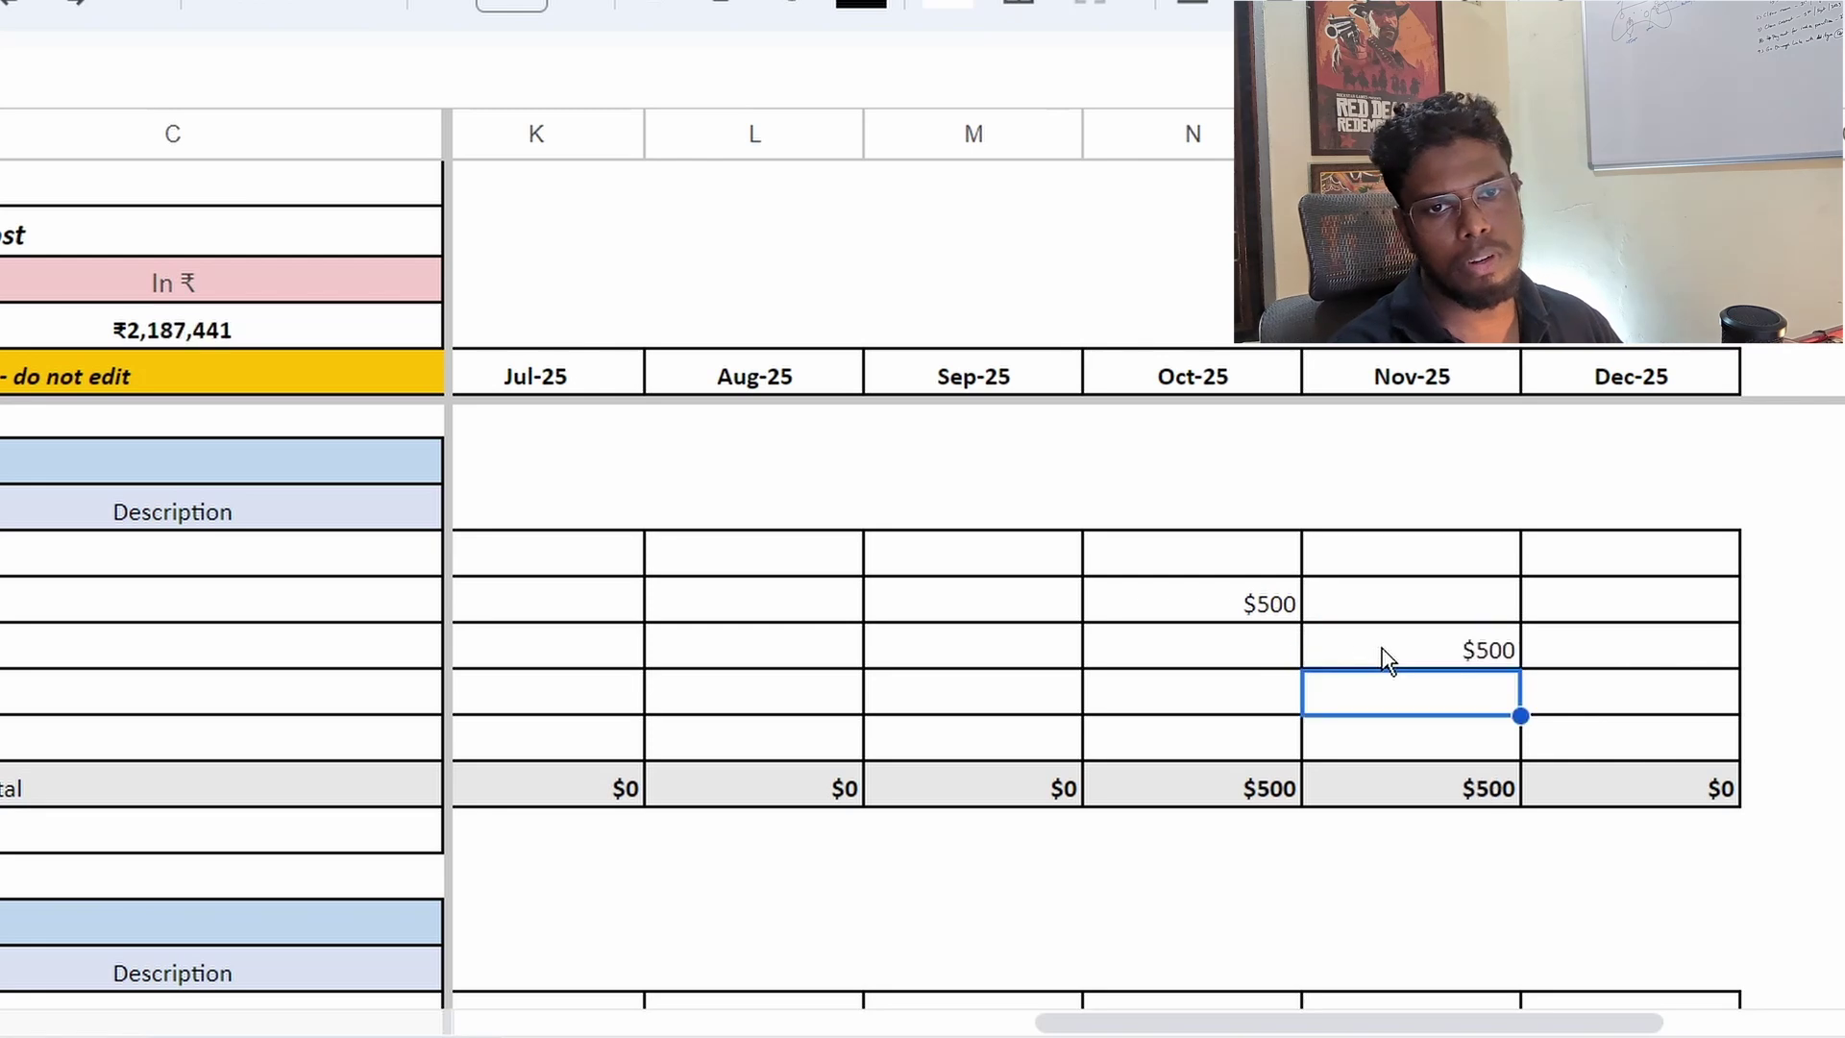
{"action": "type", "text": "500"}
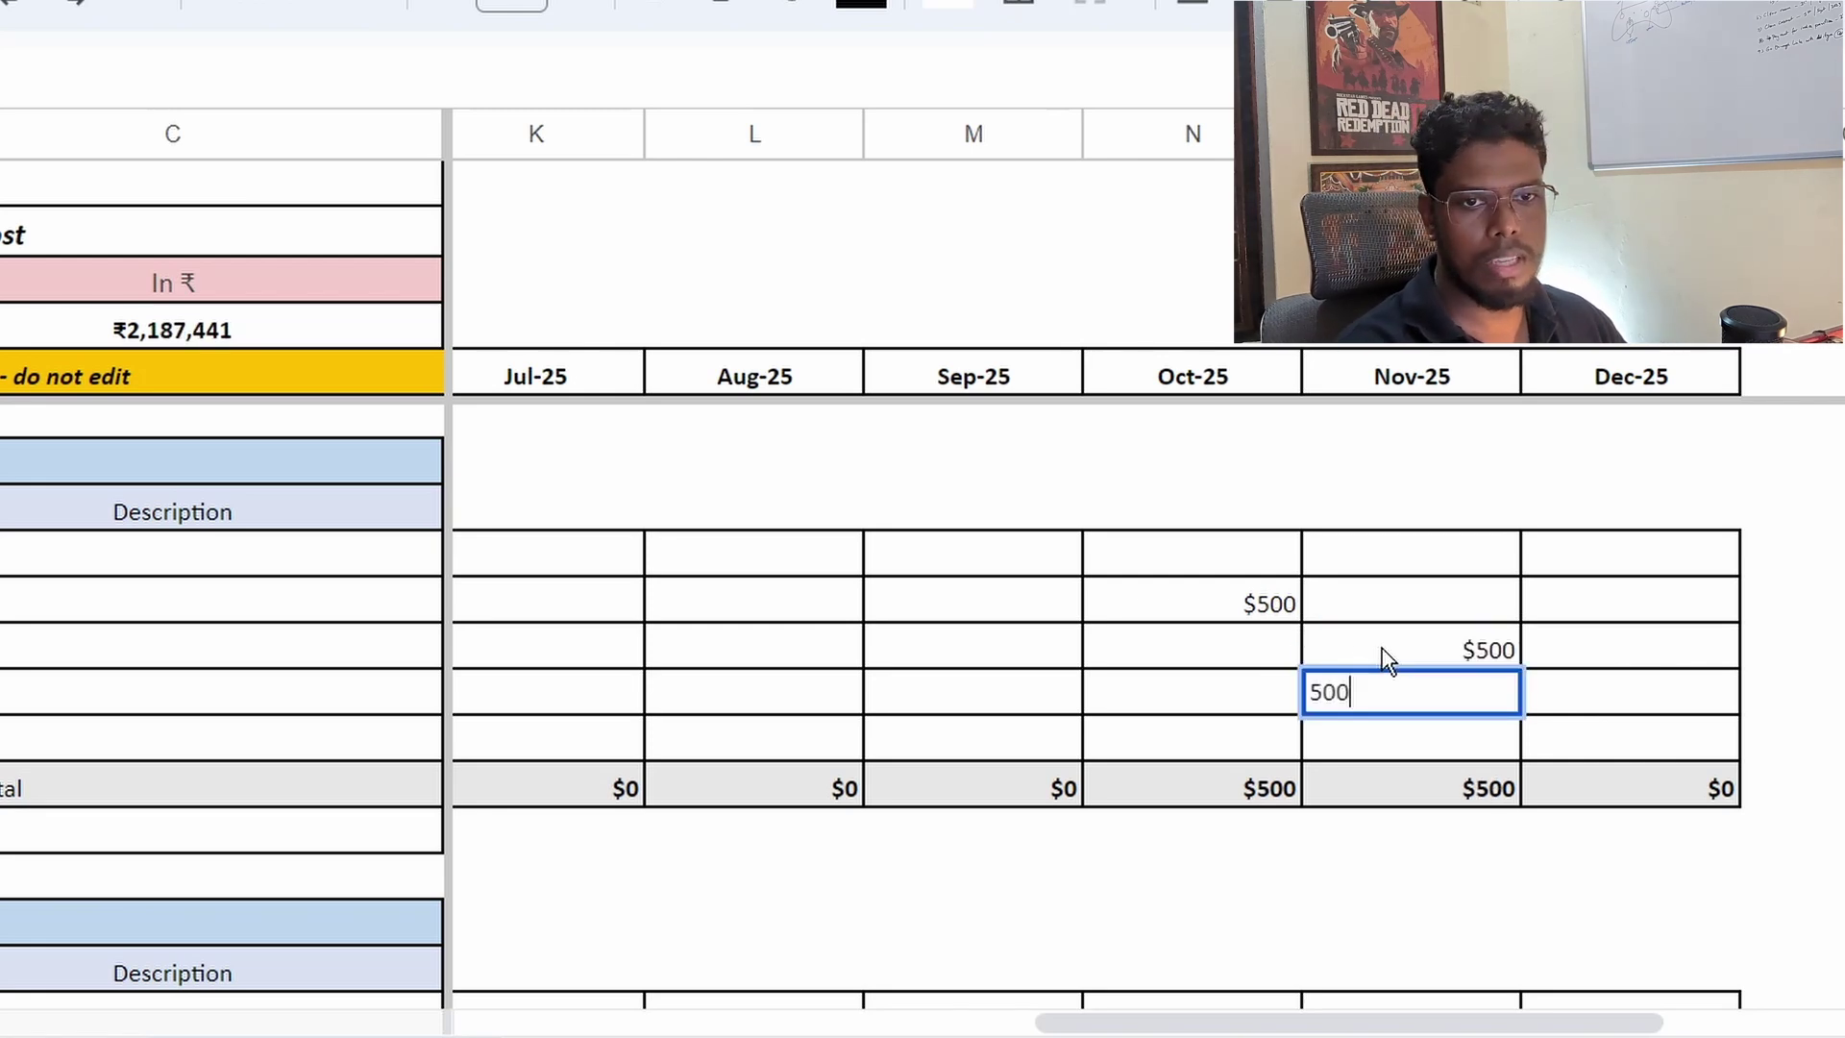
{"action": "key", "text": "Return"}
{"action": "type", "text": "500"}
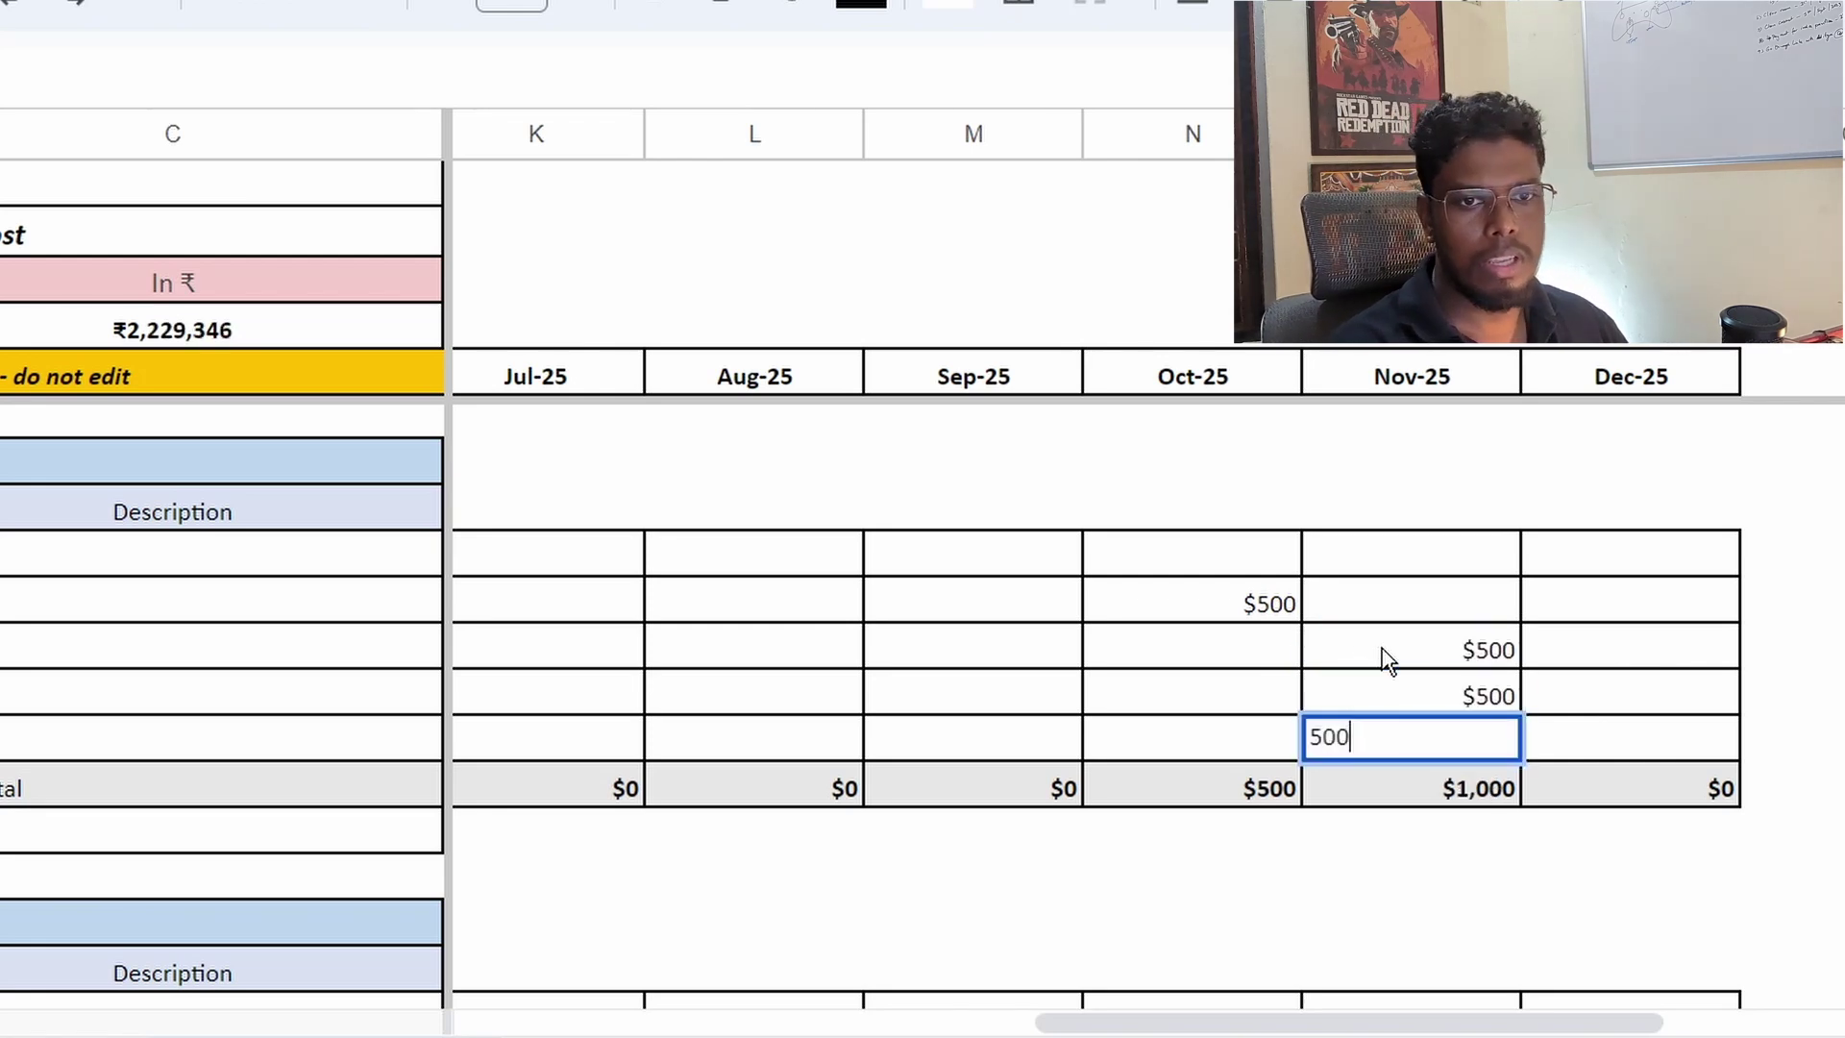
{"action": "left_click_drag", "start_coordinate": [1434, 1020], "coordinate": [1691, 1022]}
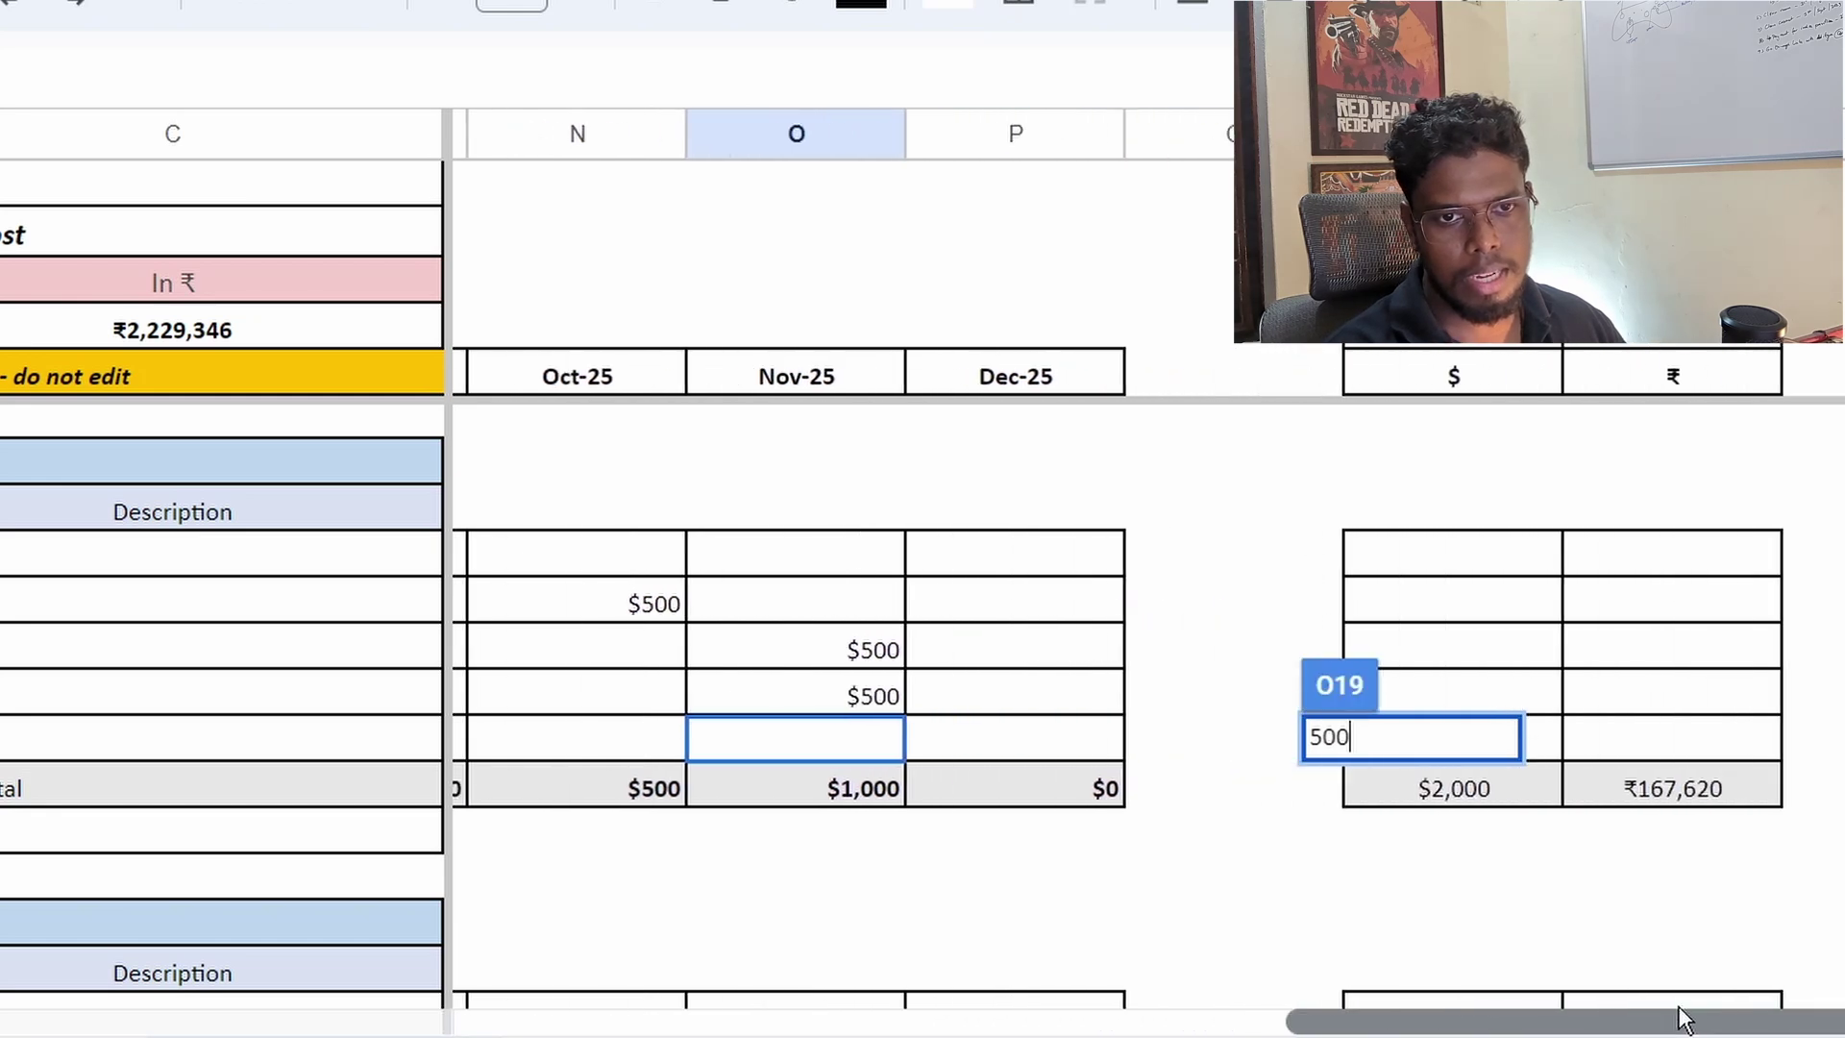
{"action": "left_click", "coordinate": [1536, 855]}
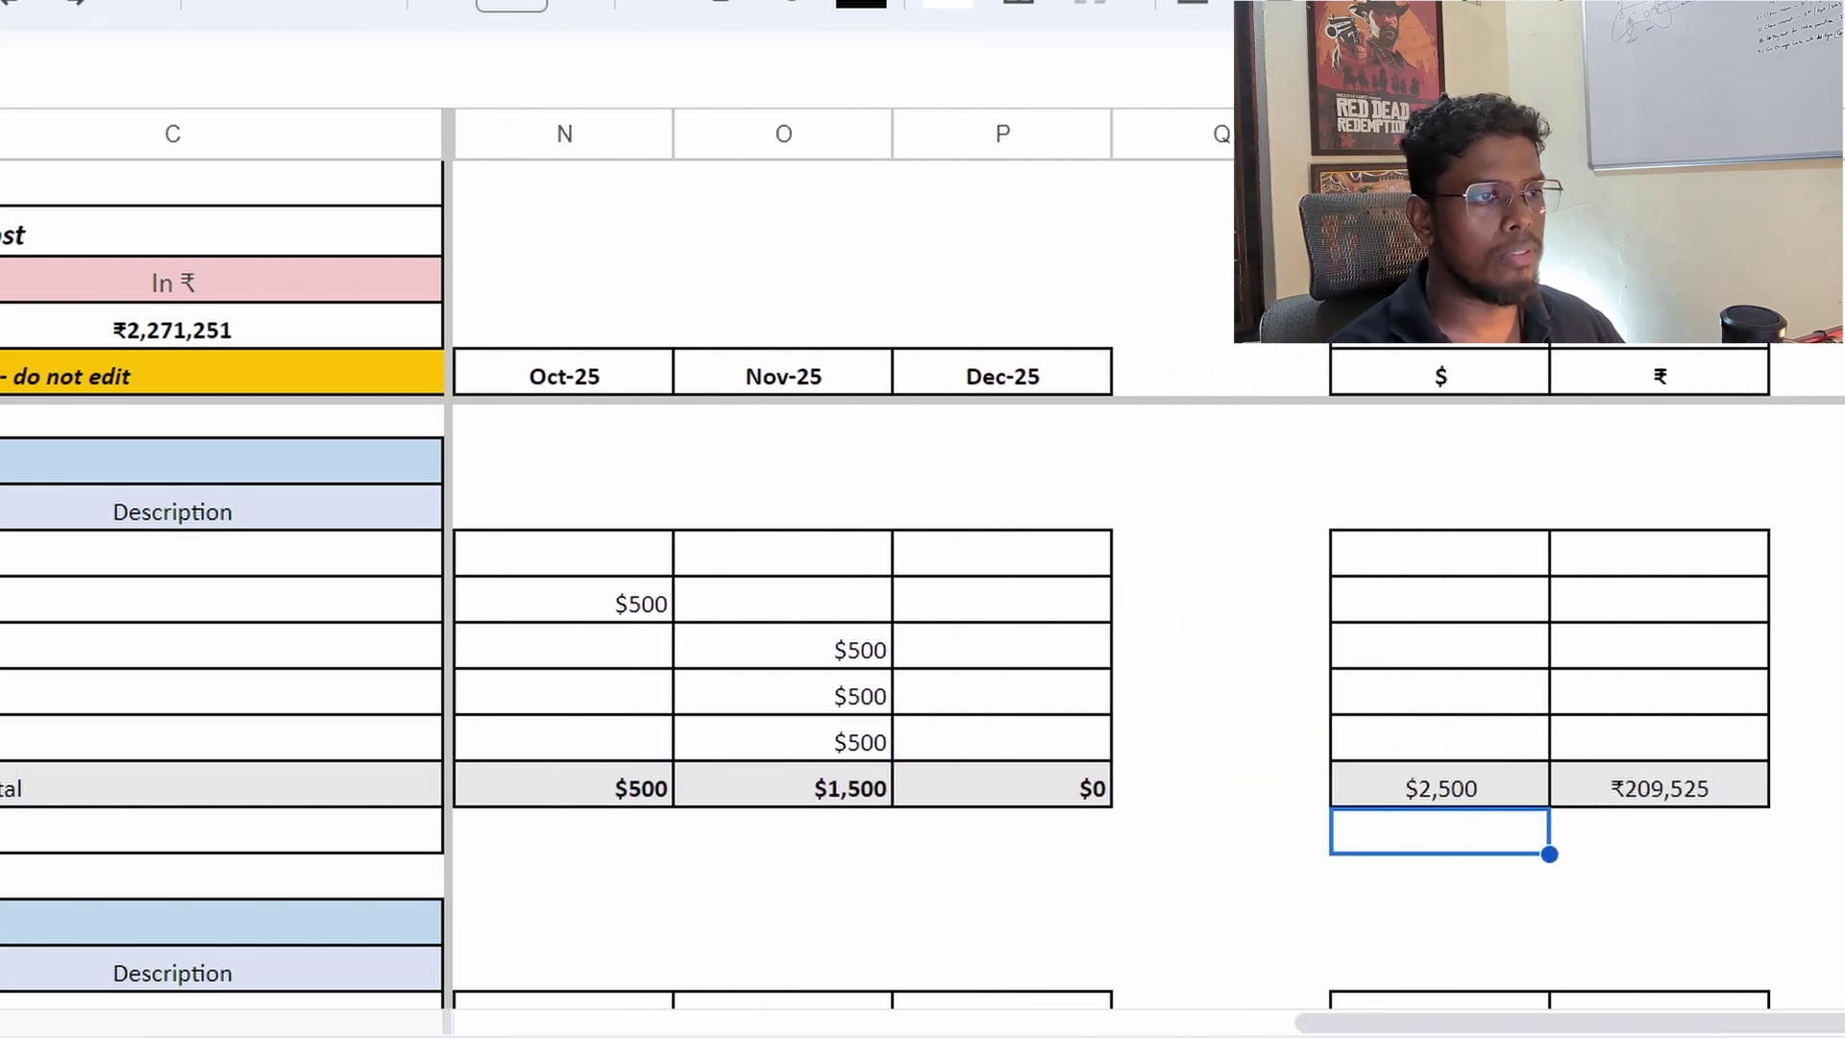
{"action": "scroll", "coordinate": [799, 581], "scroll_direction": "down", "scroll_amount": 3}
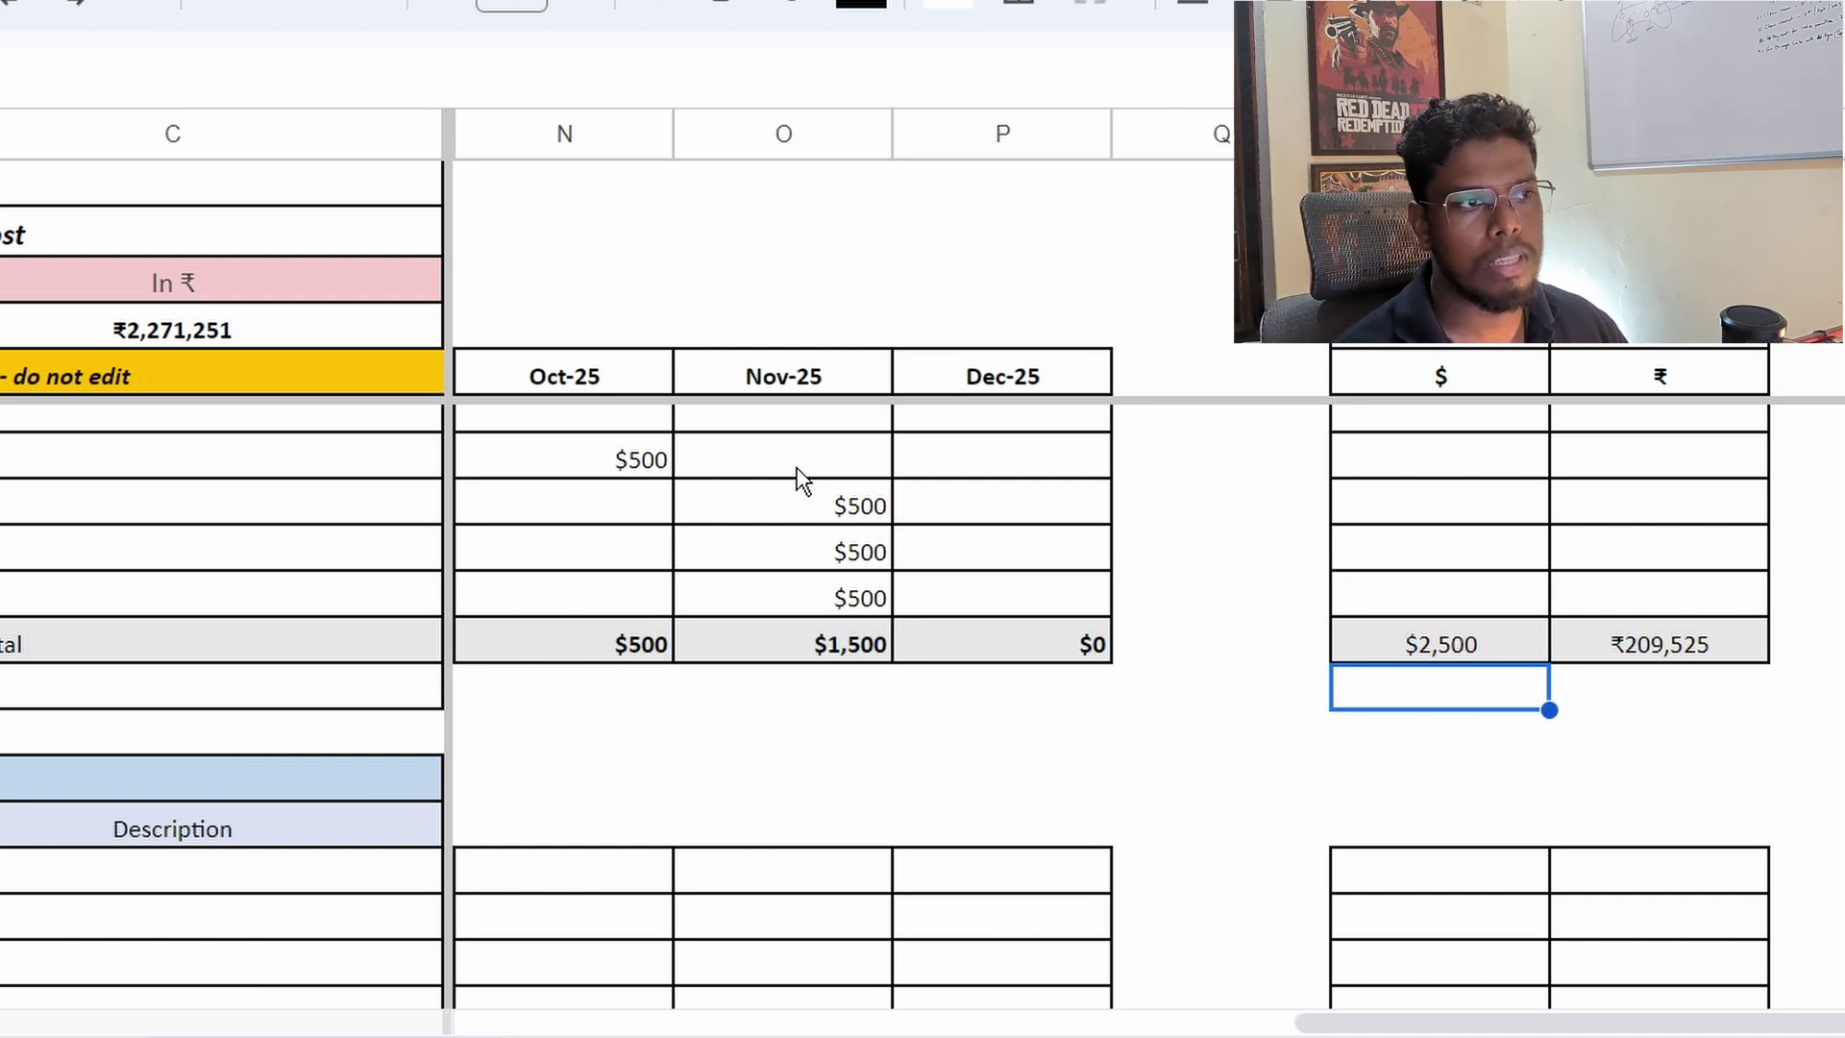
{"action": "scroll", "coordinate": [402, 581], "scroll_direction": "down", "scroll_amount": 3}
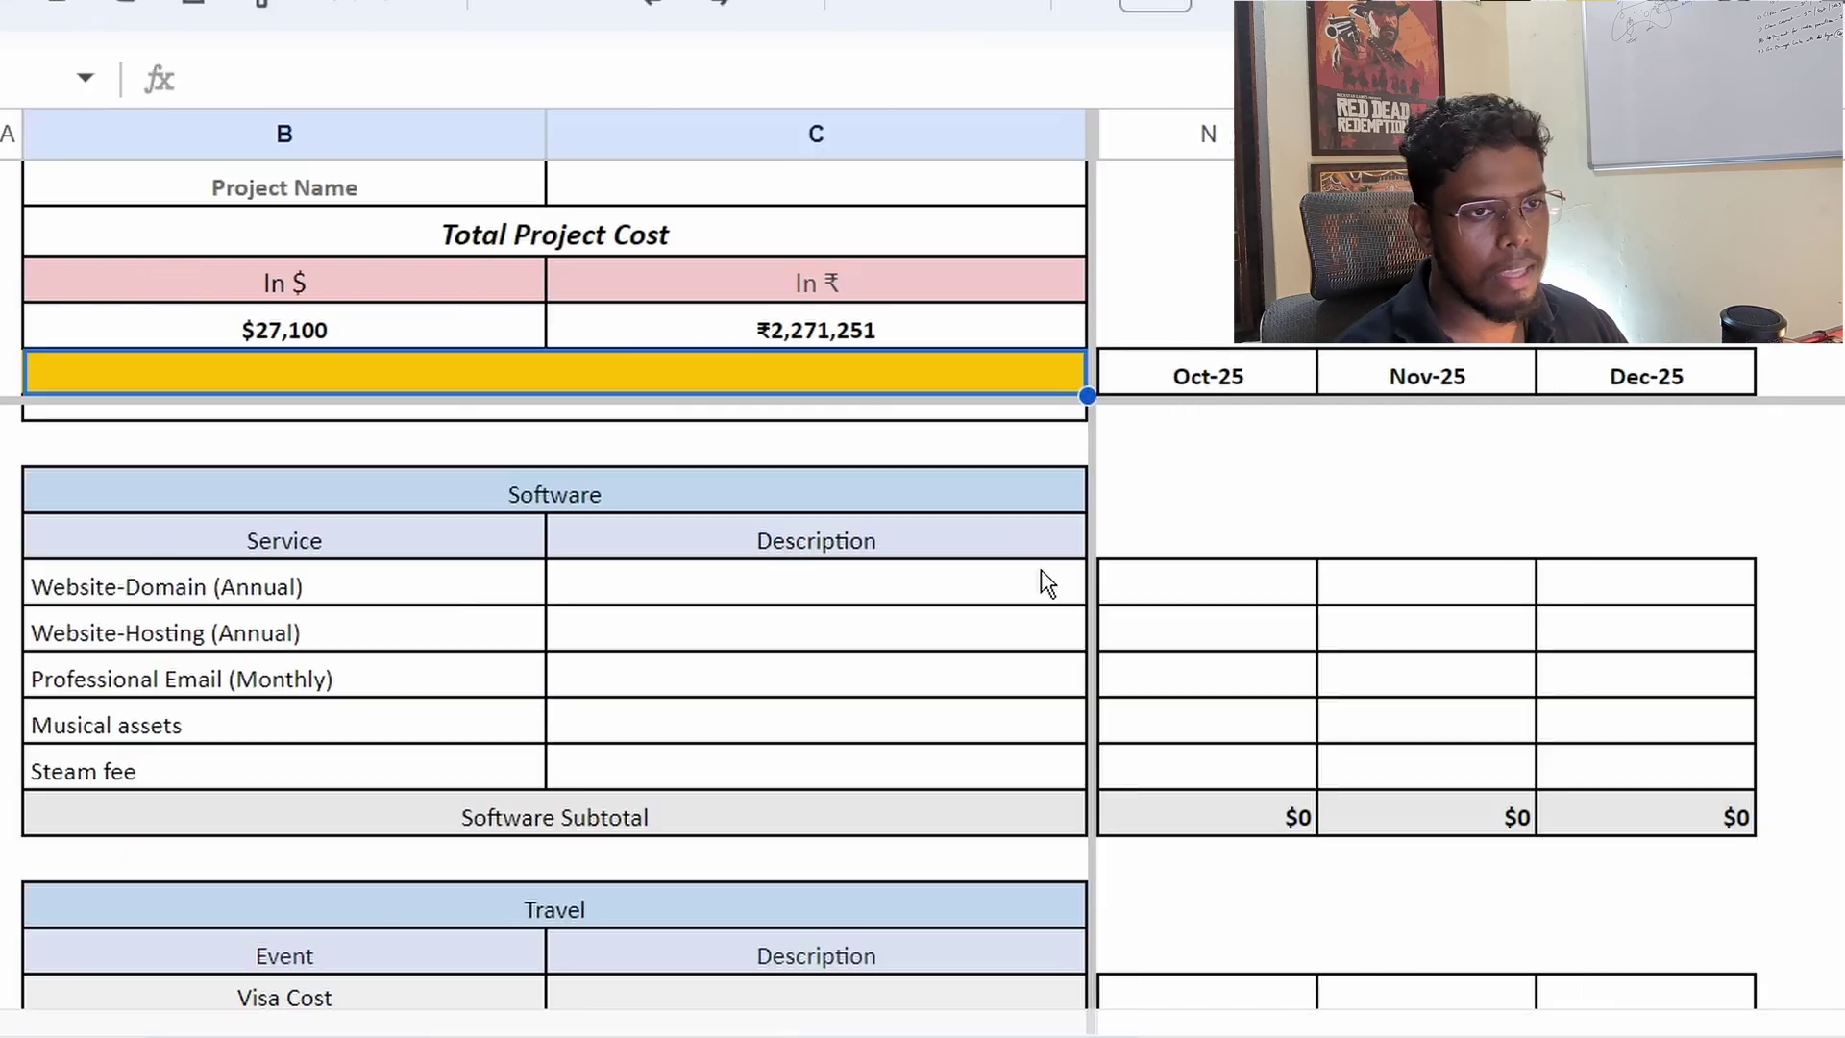